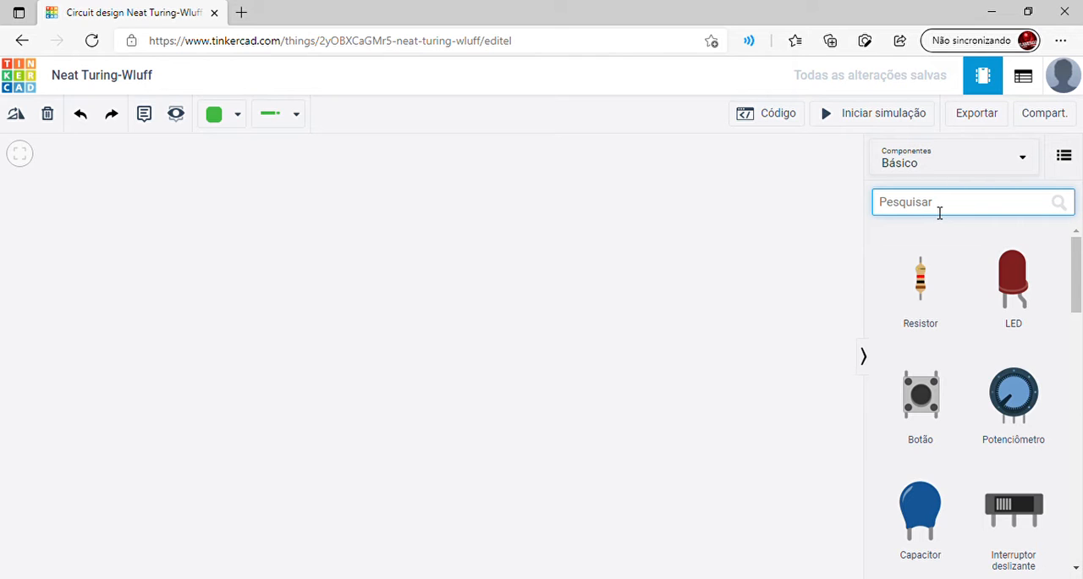
# Search the components for "mul" and place a multimeter in the upper middle of the empty workspace
pyautogui.write('mul')
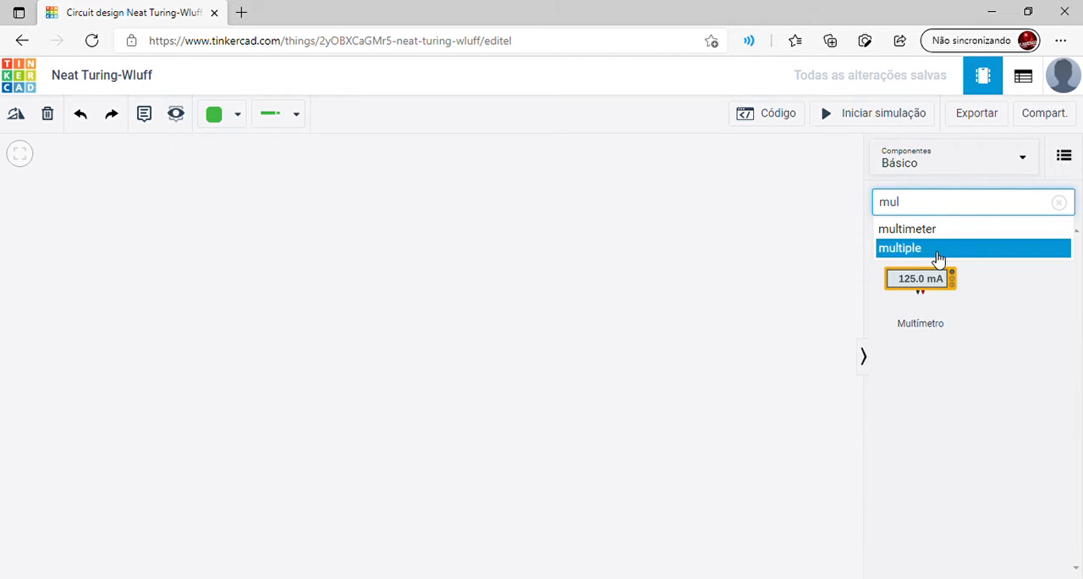
pyautogui.moveTo(896, 285); pyautogui.dragTo(541, 292)
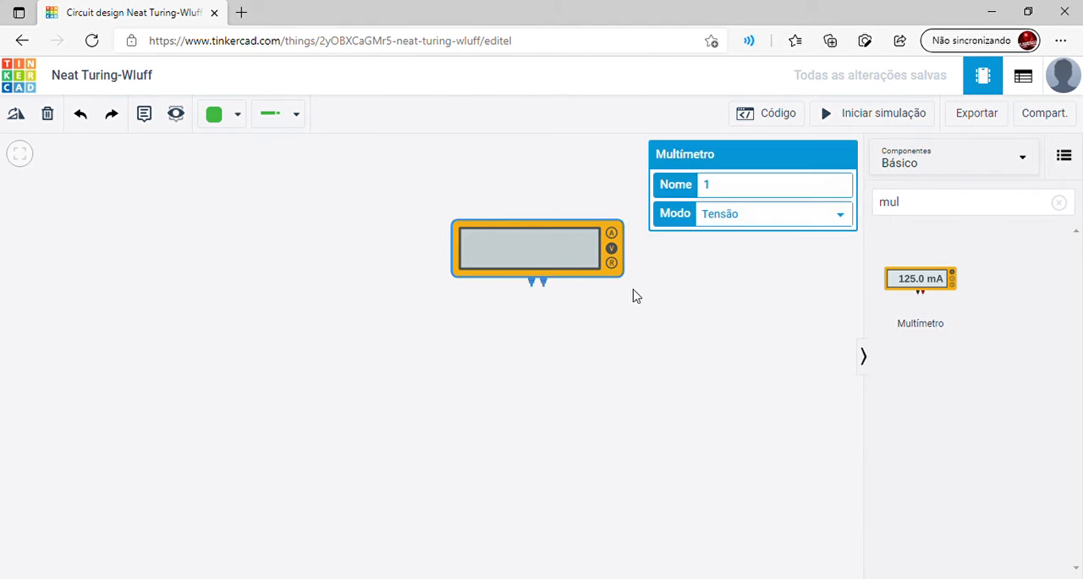
pyautogui.click(634, 295)
pyautogui.click(551, 264)
pyautogui.click(734, 297)
# Search the components for "bat" and place a 9V battery beside the multimeter, slightly lower than it
pyautogui.click(942, 211)
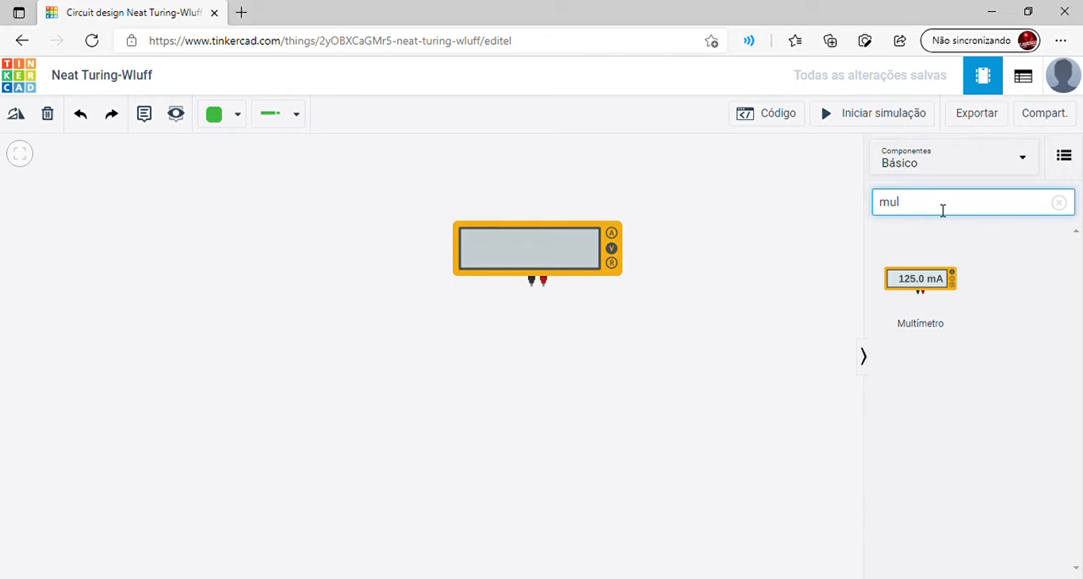
pyautogui.press('BackSpace')
pyautogui.press('BackSpace')
pyautogui.press('BackSpace')
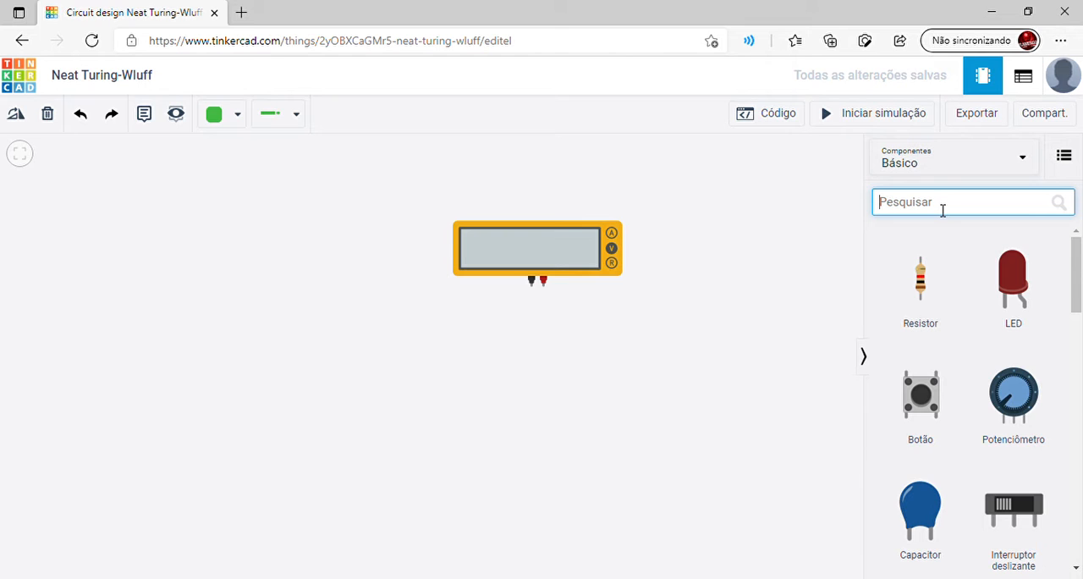
pyautogui.write('ba')
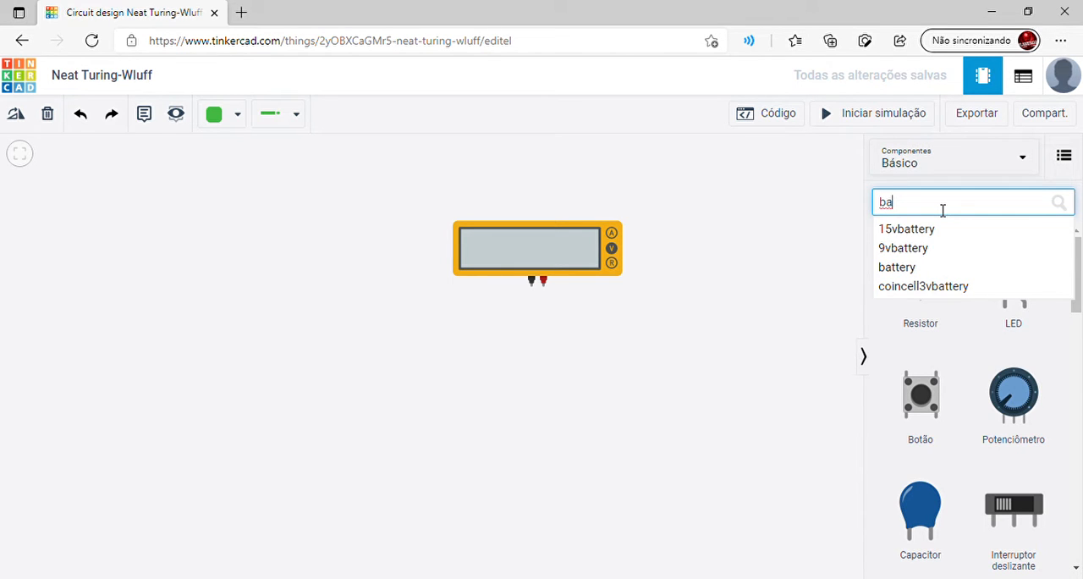
pyautogui.press('Return')
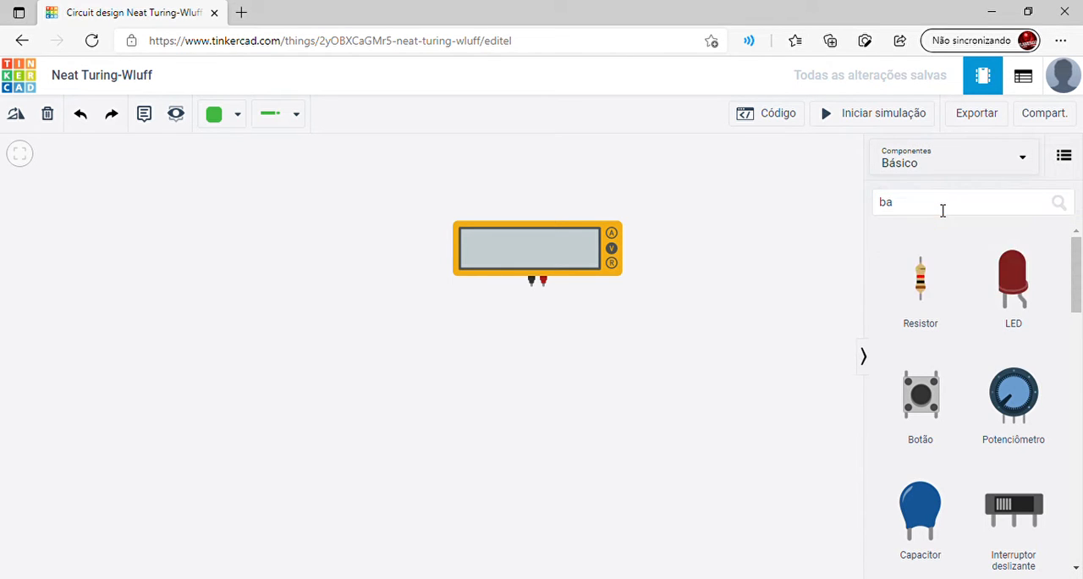
pyautogui.click(942, 209)
pyautogui.write('t')
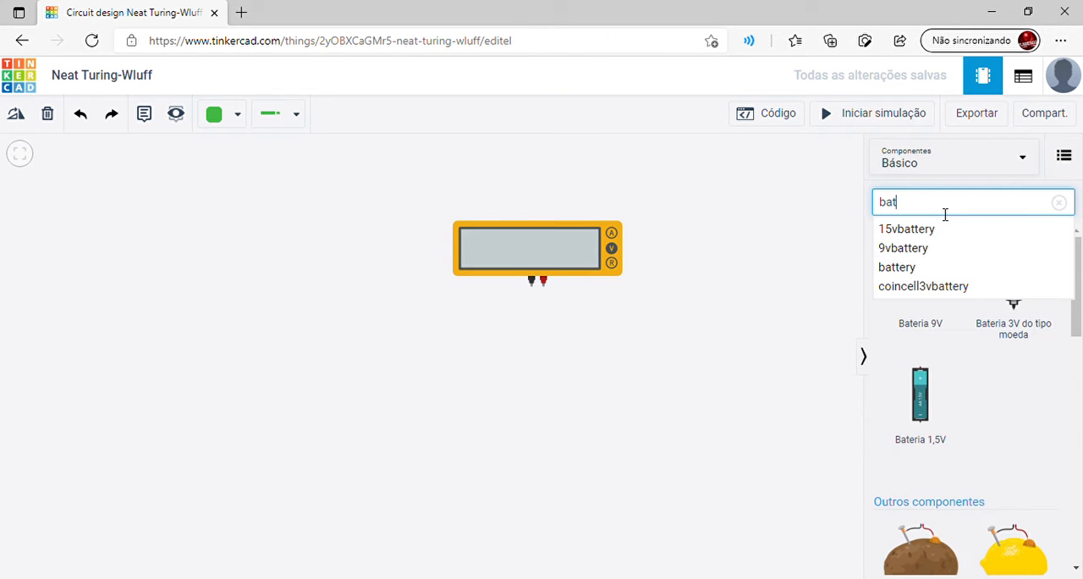
pyautogui.moveTo(944, 338); pyautogui.dragTo(161, 346)
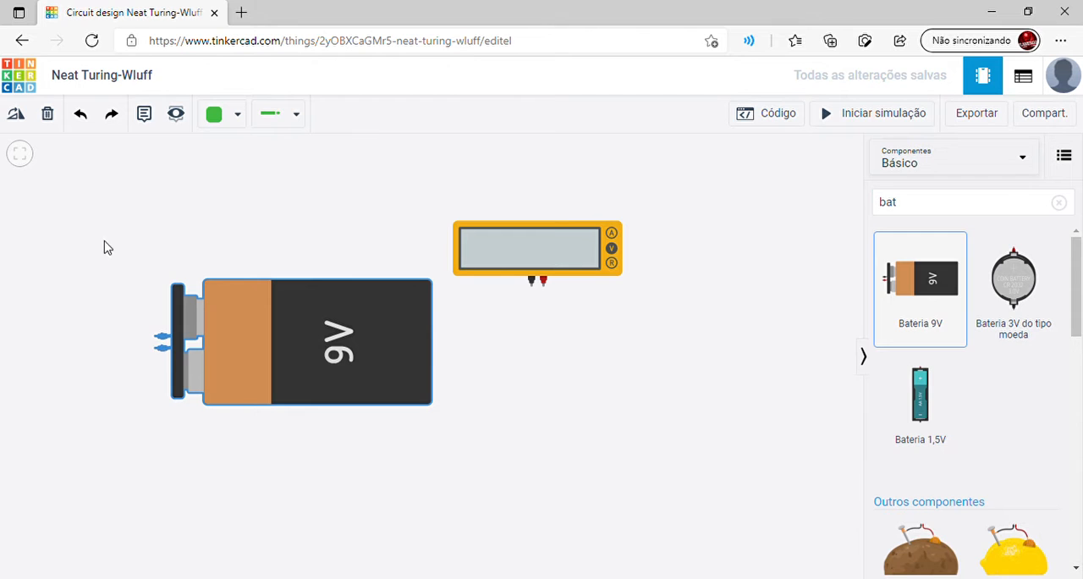
# Rotate the 9V battery until its terminals face the multimeter side, and reposition it with space for wiring
pyautogui.click(16, 119)
pyautogui.click(16, 118)
pyautogui.click(17, 119)
pyautogui.click(16, 118)
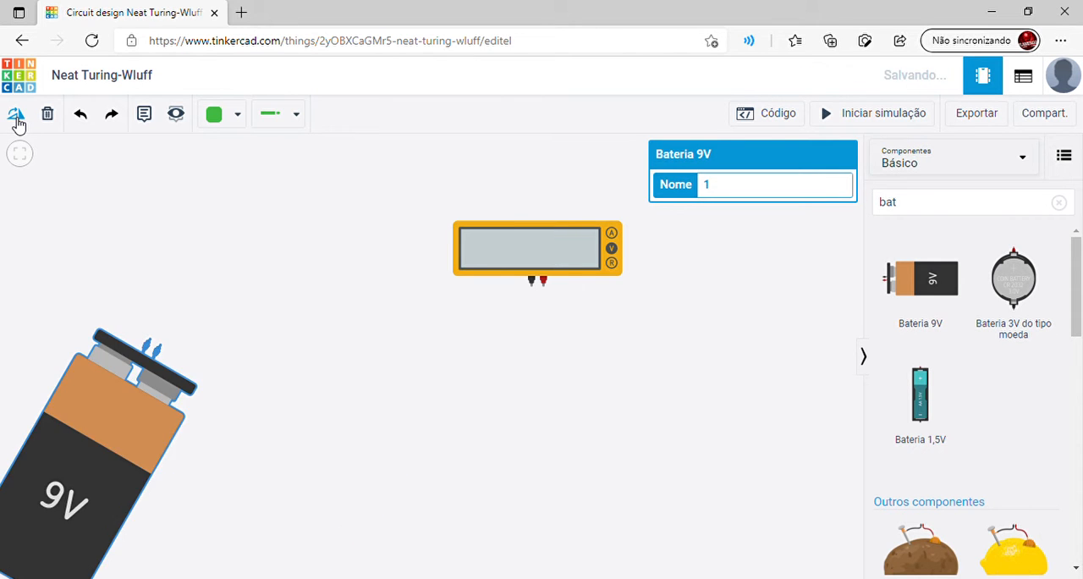
pyautogui.click(16, 118)
pyautogui.click(16, 118)
pyautogui.moveTo(78, 341); pyautogui.dragTo(230, 342)
pyautogui.click(333, 291)
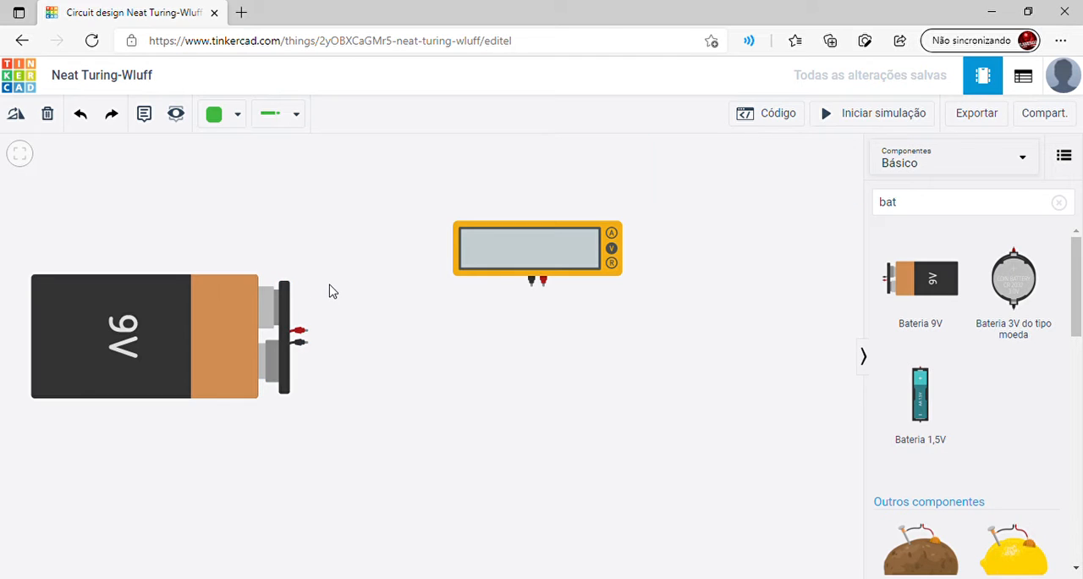
# Clear the component search and place two resistors below the multimeter, the second one nearer the battery
pyautogui.click(936, 210)
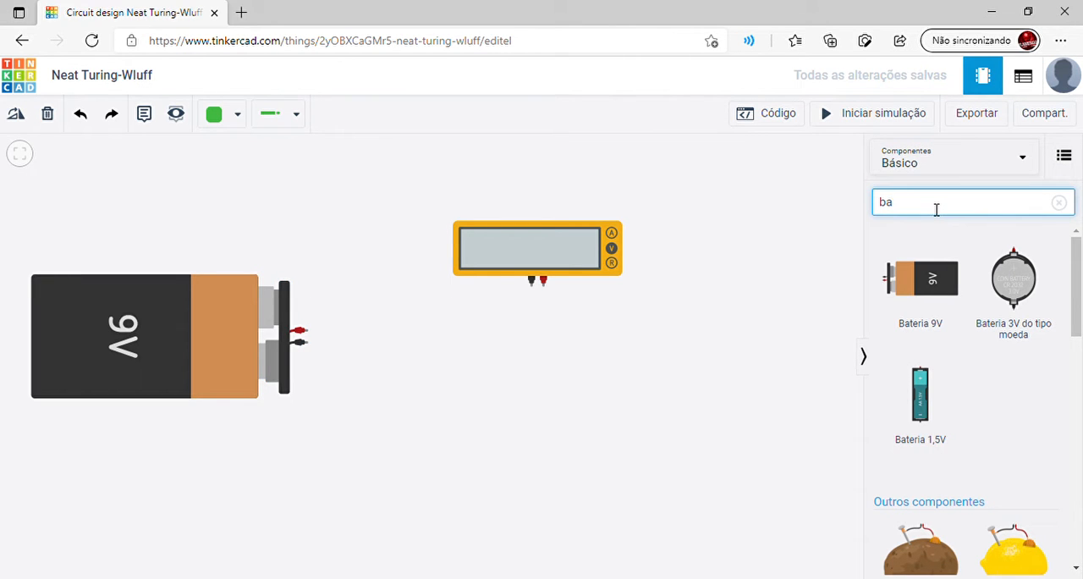
pyautogui.press('BackSpace')
pyautogui.press('BackSpace')
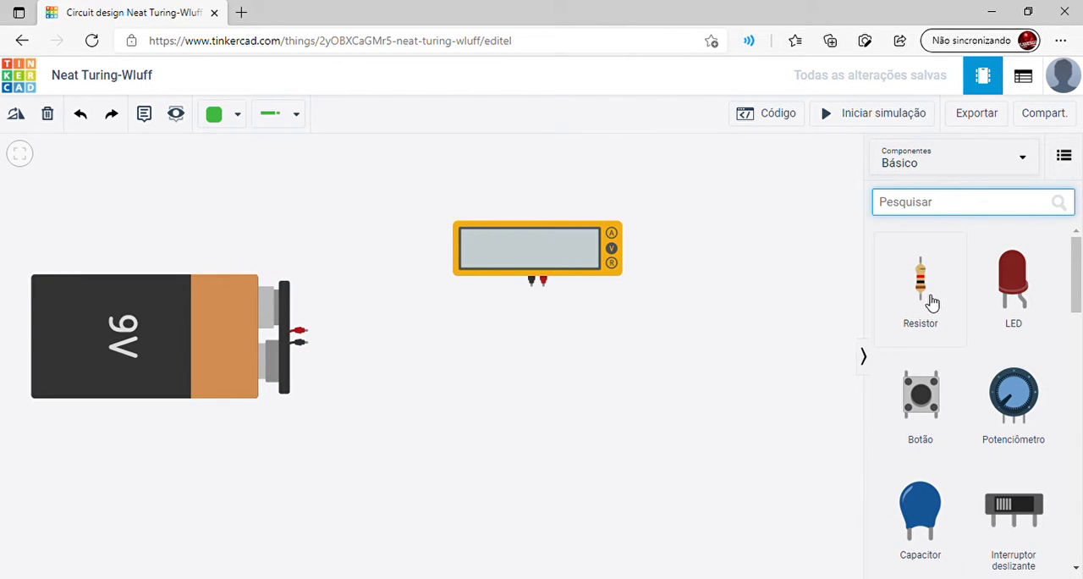
pyautogui.moveTo(933, 300); pyautogui.dragTo(605, 383)
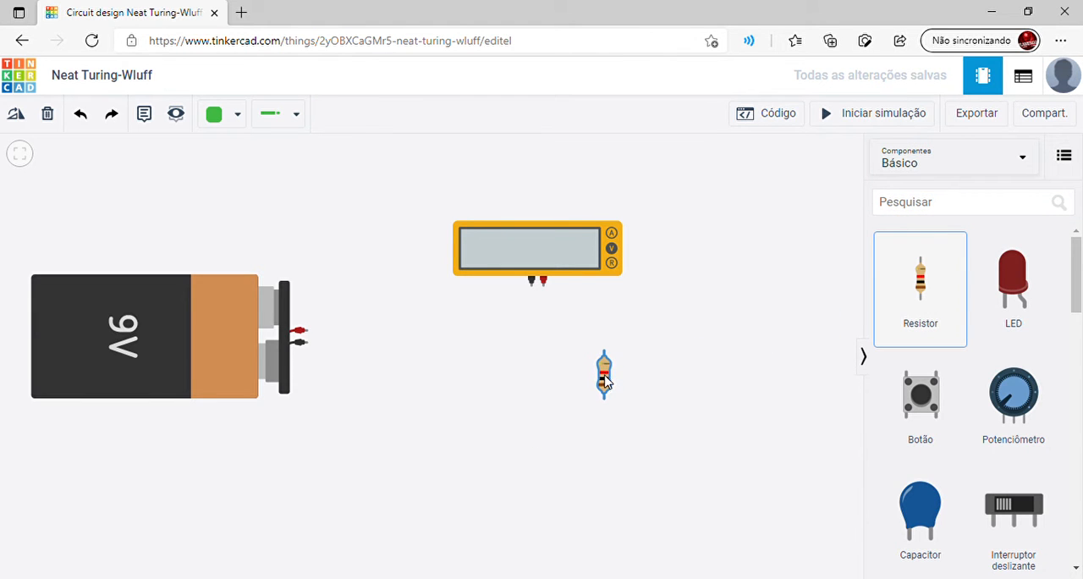
pyautogui.moveTo(927, 289); pyautogui.dragTo(464, 356)
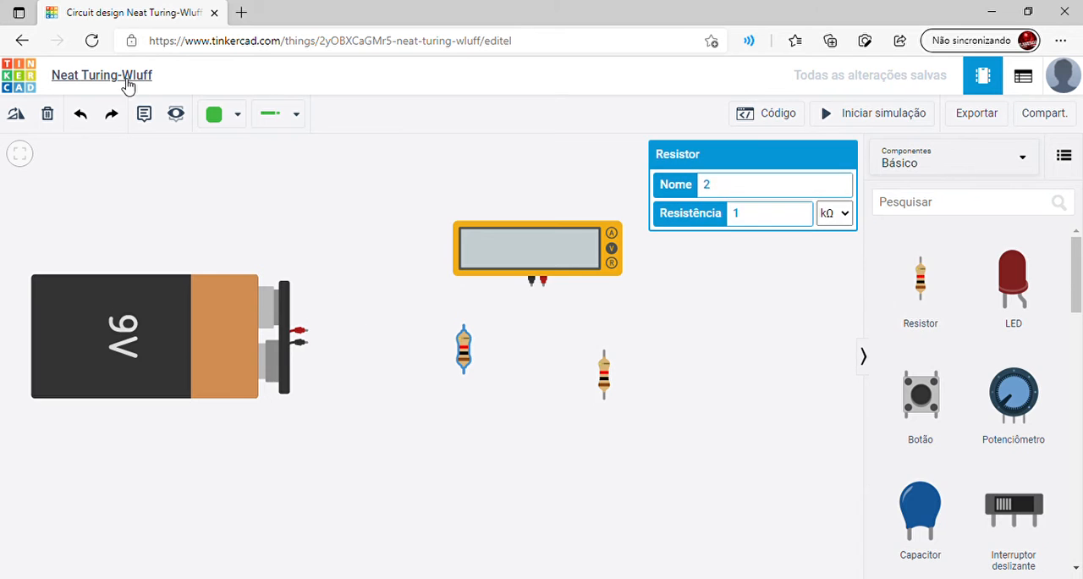
# Rotate the resistor nearer the battery to horizontal and move it up almost level with the battery's positive terminal
pyautogui.click(20, 116)
pyautogui.click(20, 116)
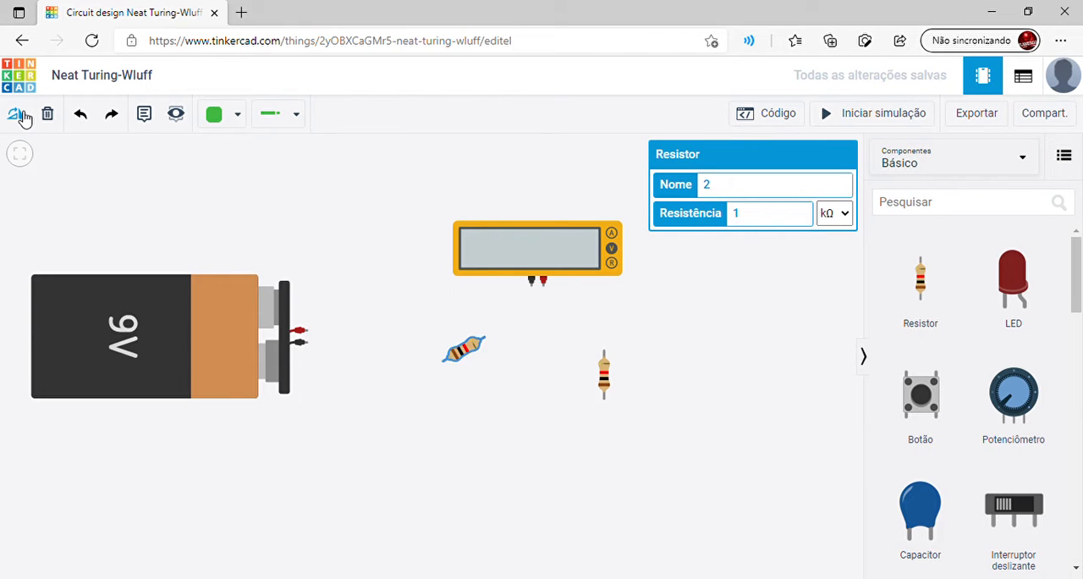
pyautogui.click(20, 116)
pyautogui.moveTo(471, 356); pyautogui.dragTo(462, 329)
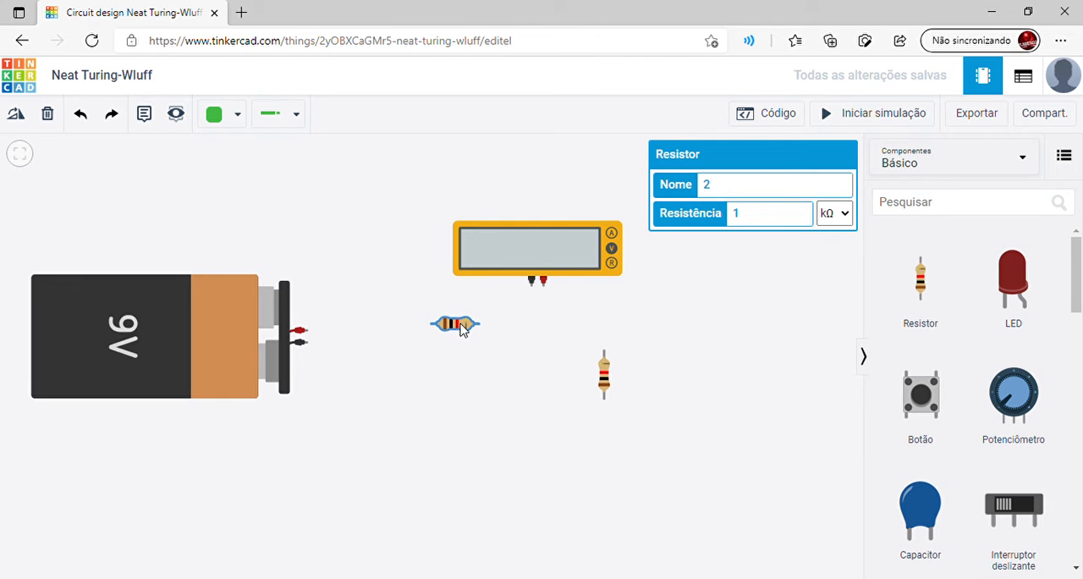
# Wire the battery's positive terminal through the horizontal and vertical resistors in series and back to its negative terminal
pyautogui.click(306, 332)
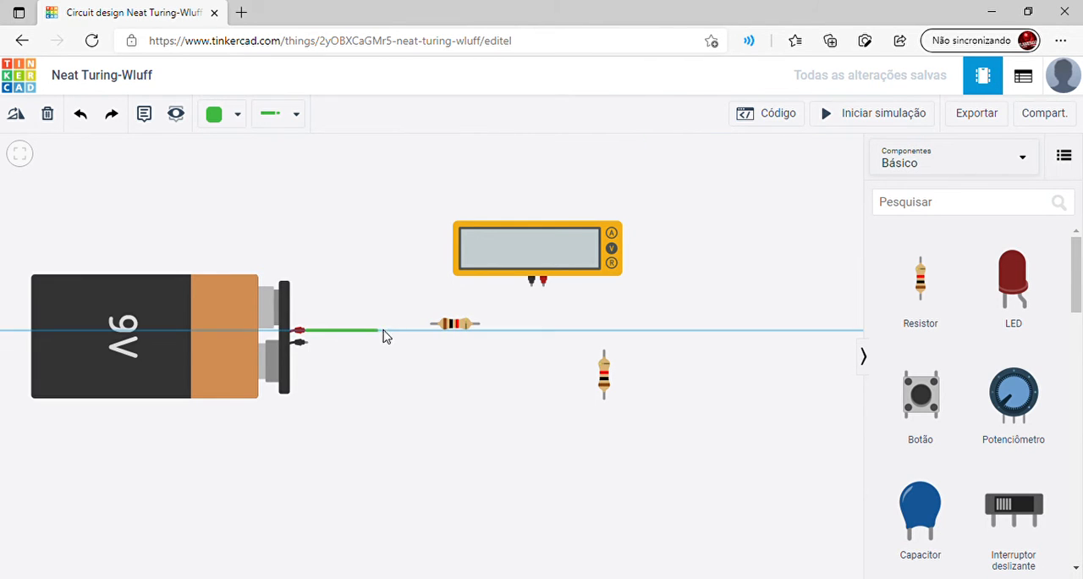
pyautogui.click(431, 326)
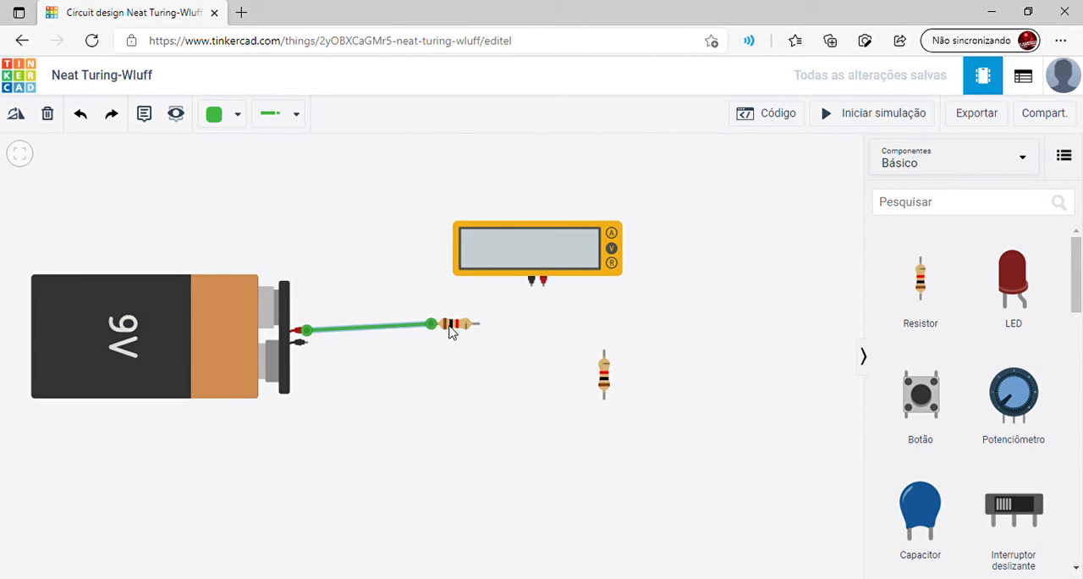
pyautogui.click(478, 324)
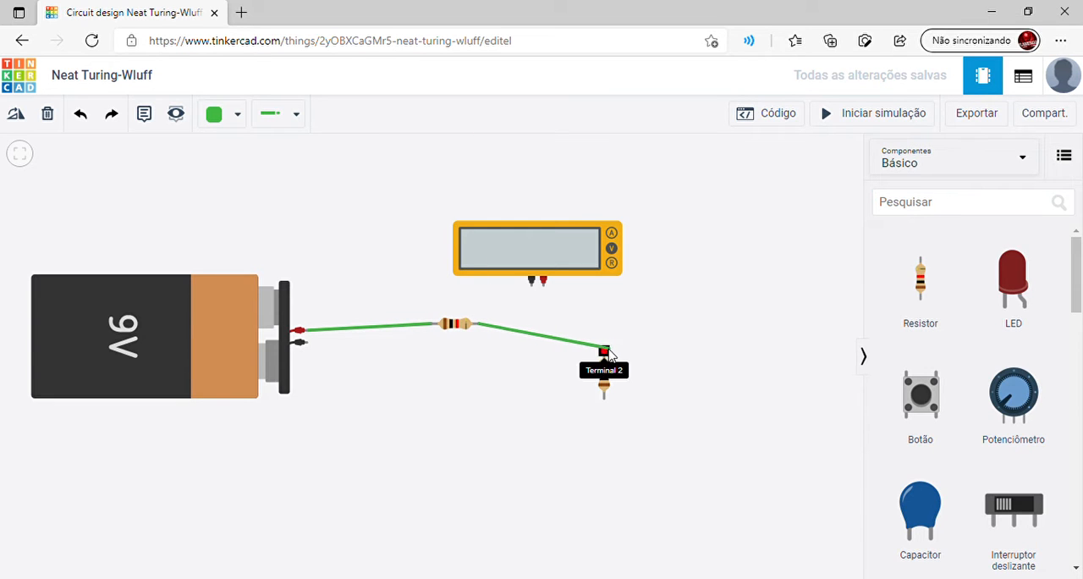
pyautogui.click(604, 351)
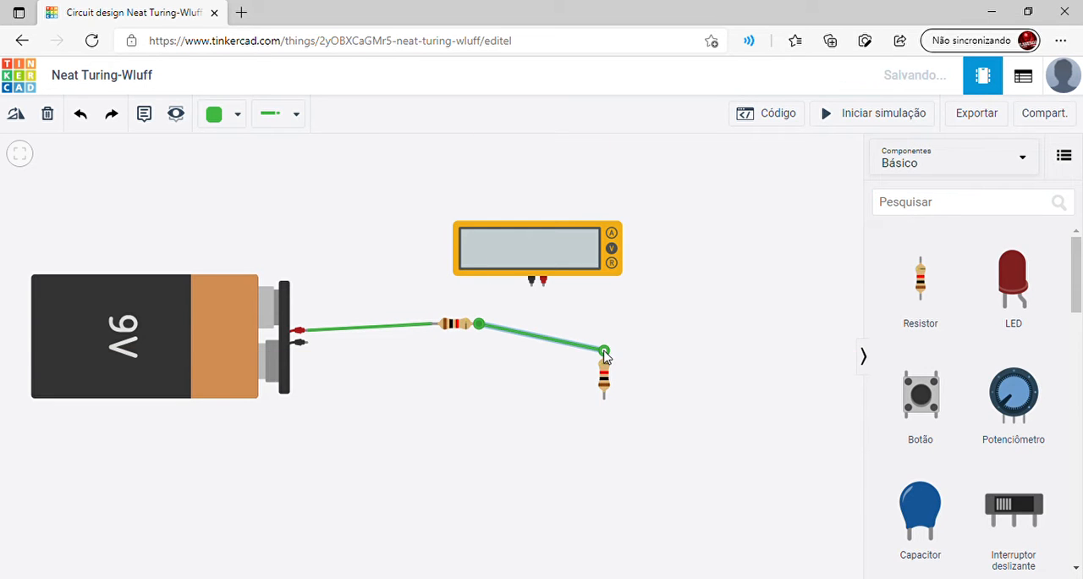
pyautogui.click(603, 397)
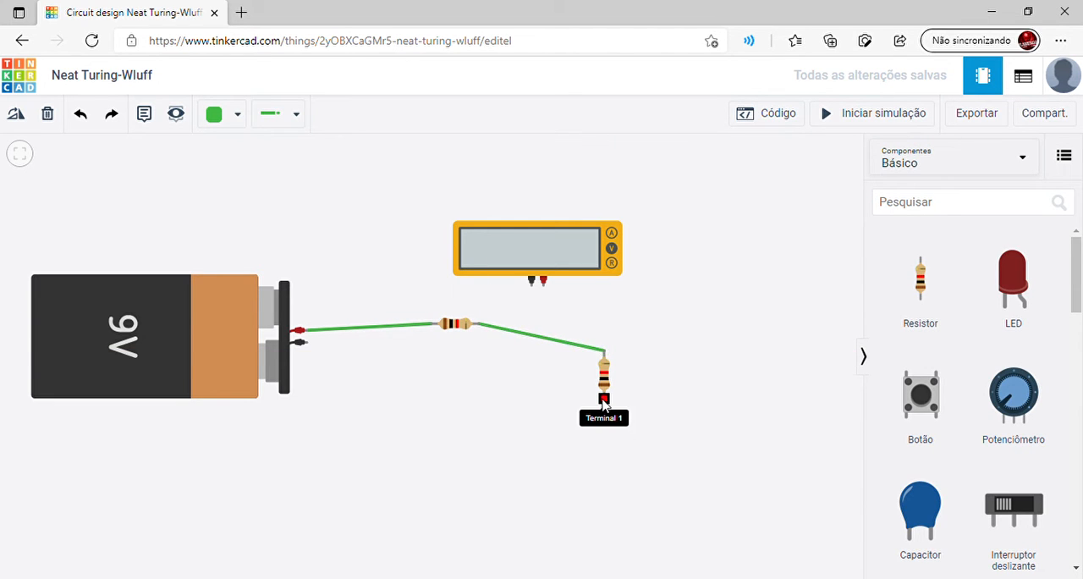
pyautogui.click(307, 344)
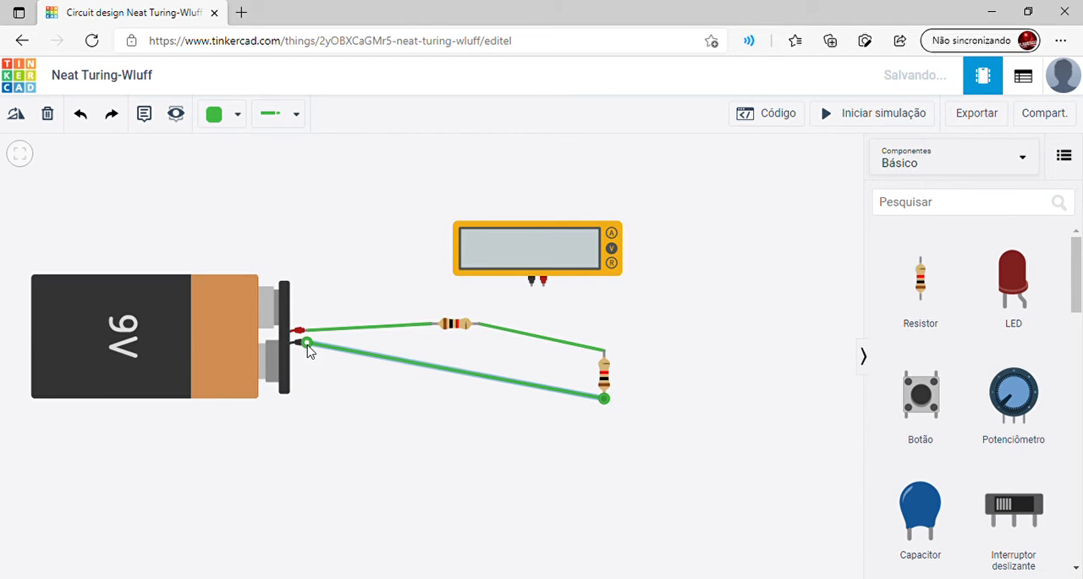
# Move the multimeter directly above the horizontal resistor, keeping it in Tensão mode
pyautogui.click(543, 259)
pyautogui.moveTo(544, 259); pyautogui.dragTo(443, 232)
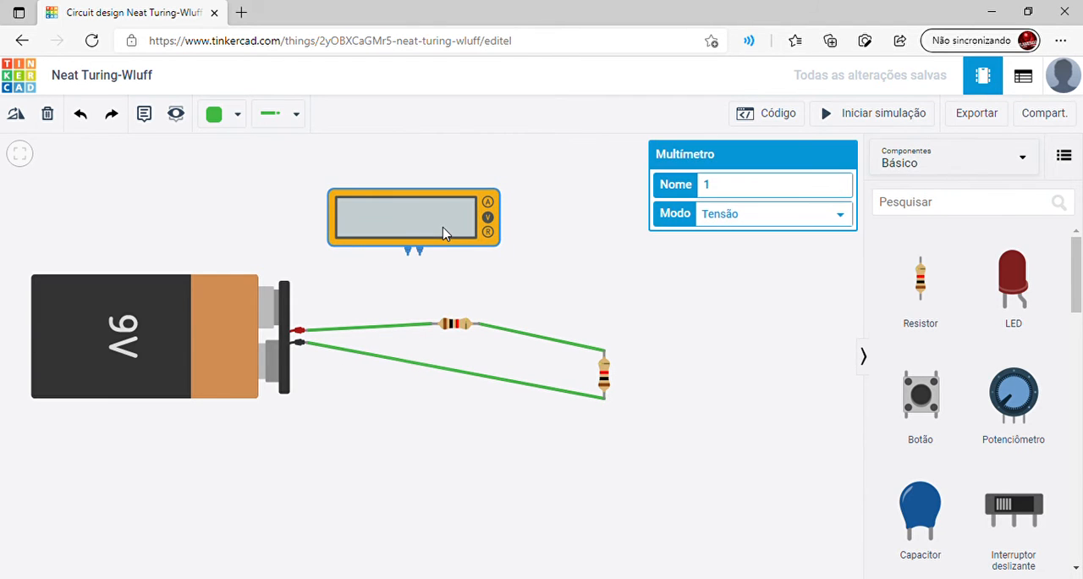
pyautogui.click(564, 269)
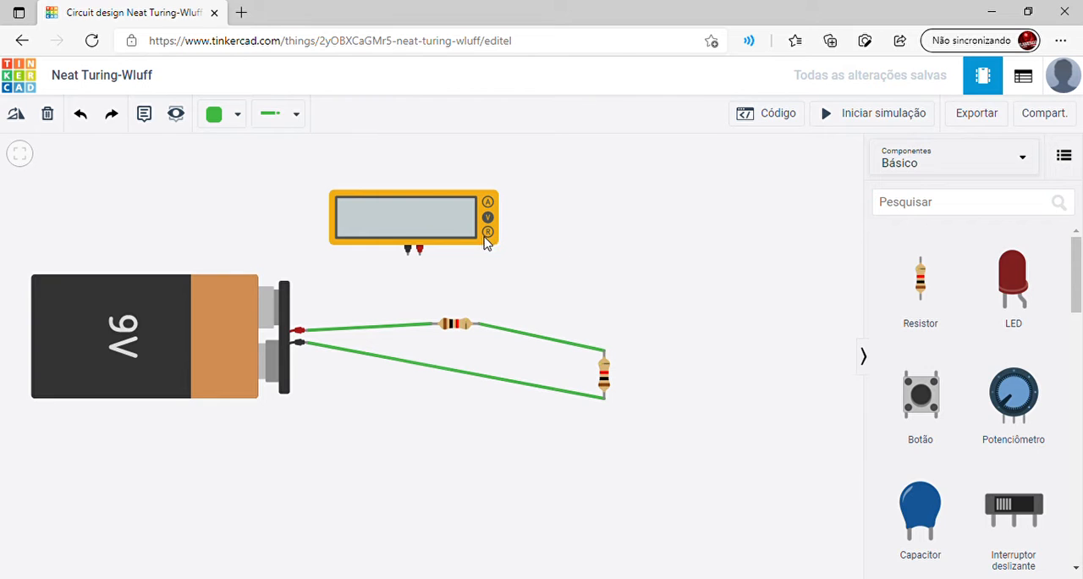
pyautogui.click(429, 224)
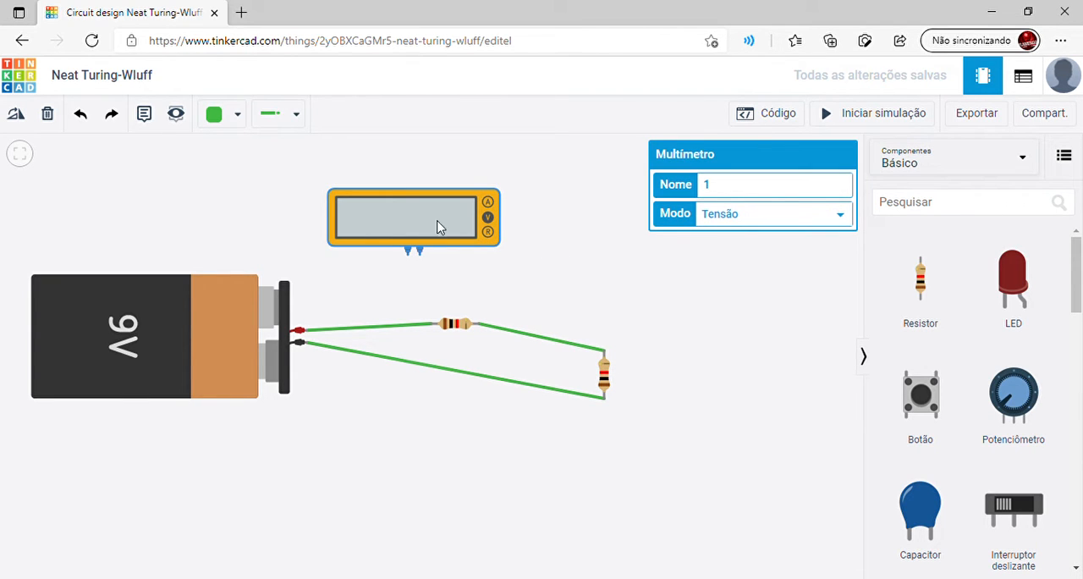
pyautogui.click(482, 269)
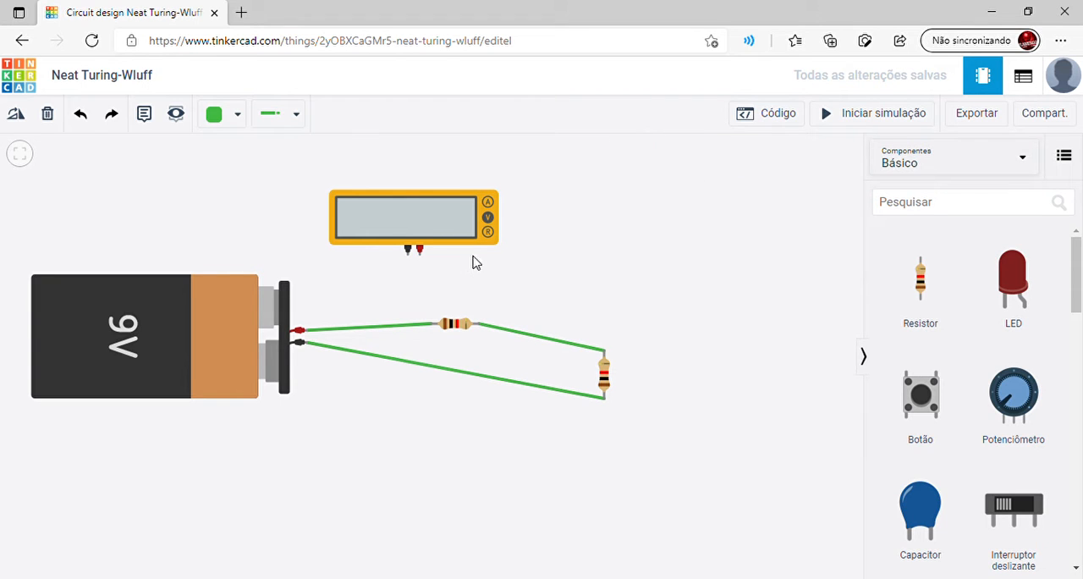
pyautogui.click(445, 231)
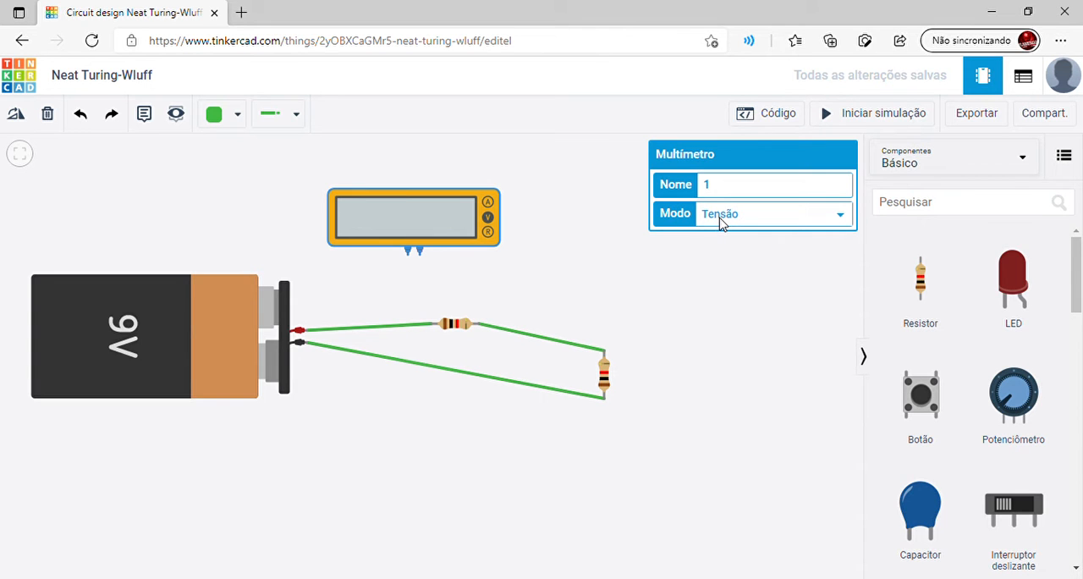
pyautogui.click(565, 258)
pyautogui.click(413, 234)
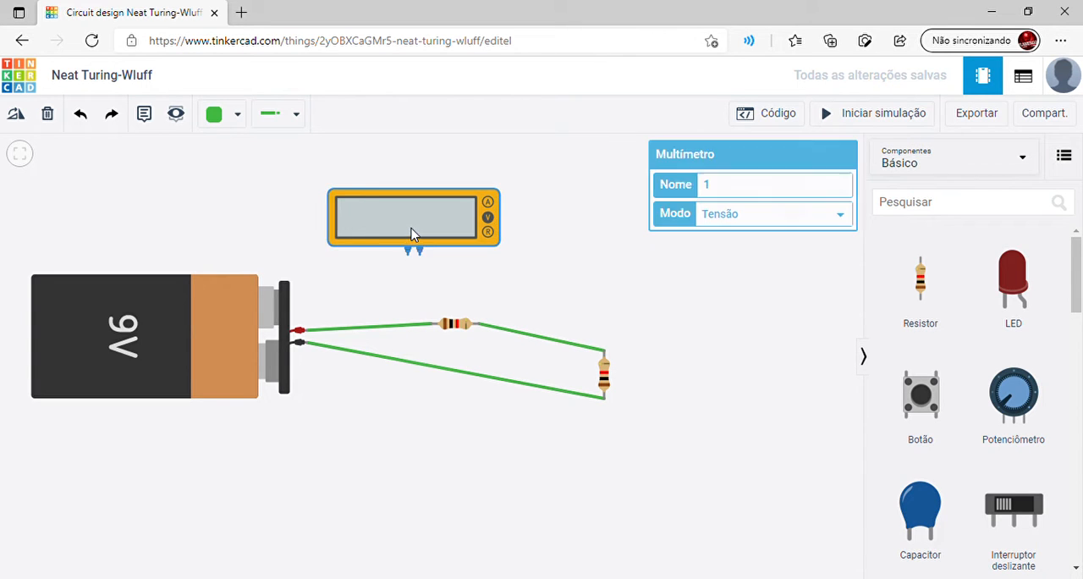
pyautogui.moveTo(413, 234); pyautogui.dragTo(452, 233)
pyautogui.click(464, 280)
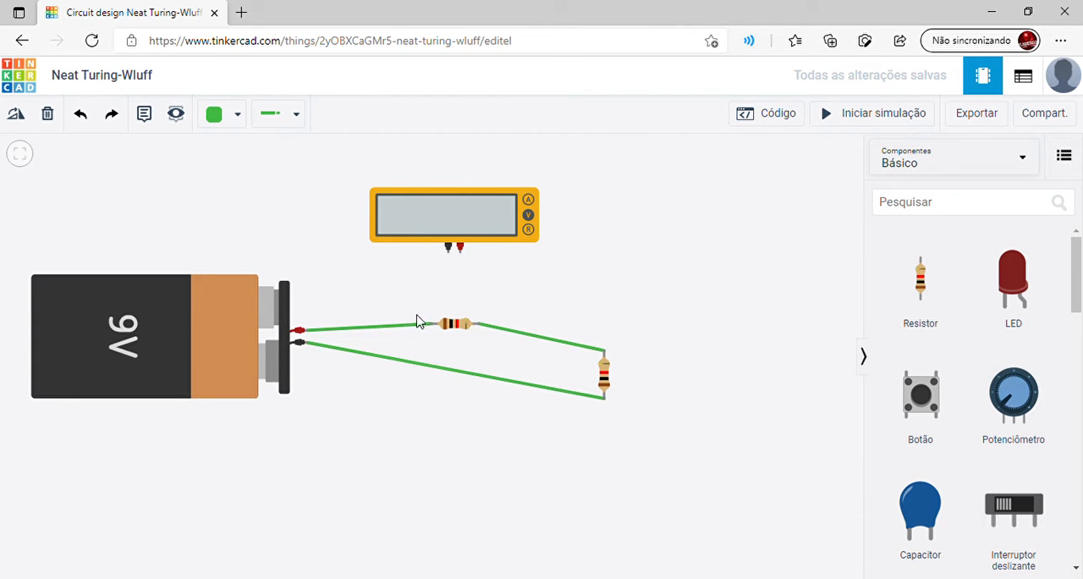
# Wire the multimeter's positive probe to Terminal 1 and its negative probe to Terminal 2 of the horizontal resistor
pyautogui.click(461, 252)
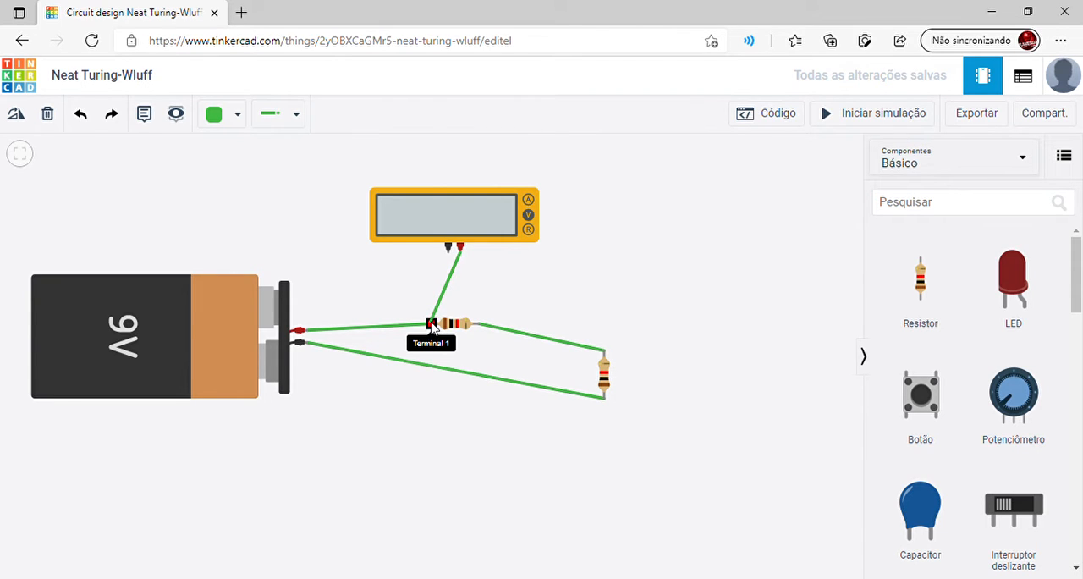
pyautogui.click(433, 326)
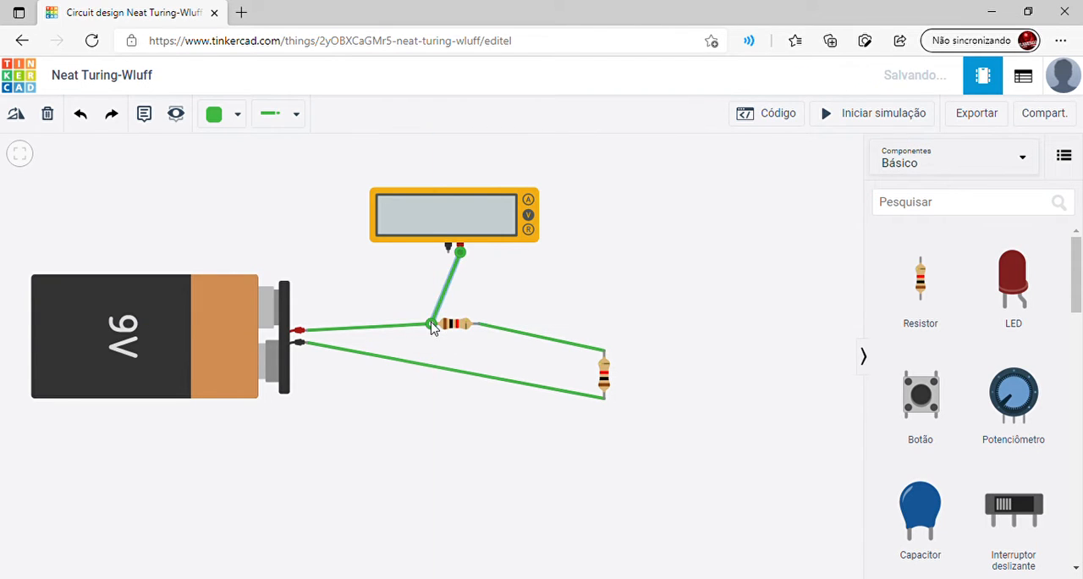
pyautogui.click(449, 252)
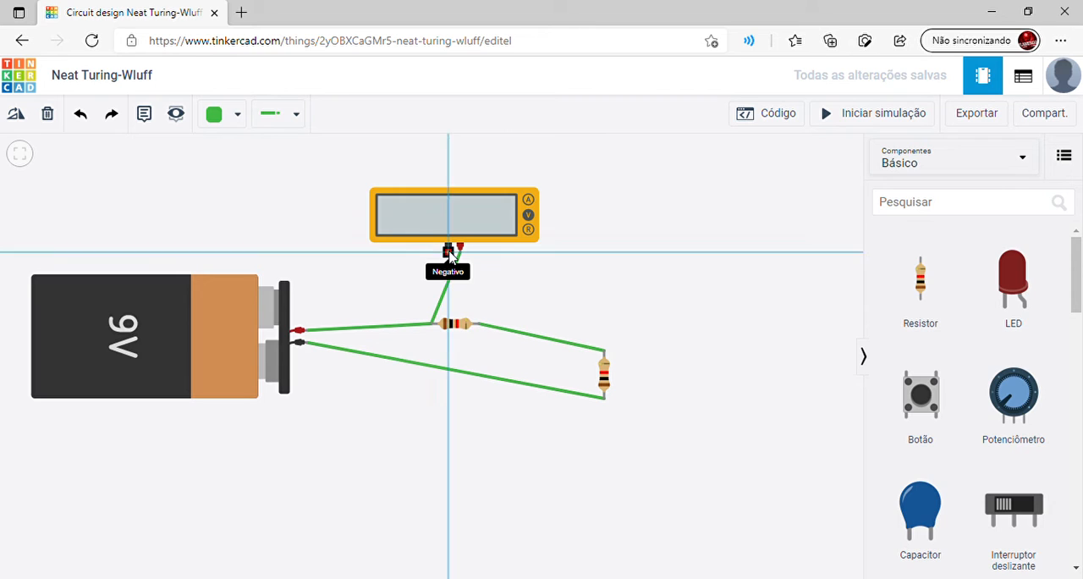
pyautogui.click(479, 325)
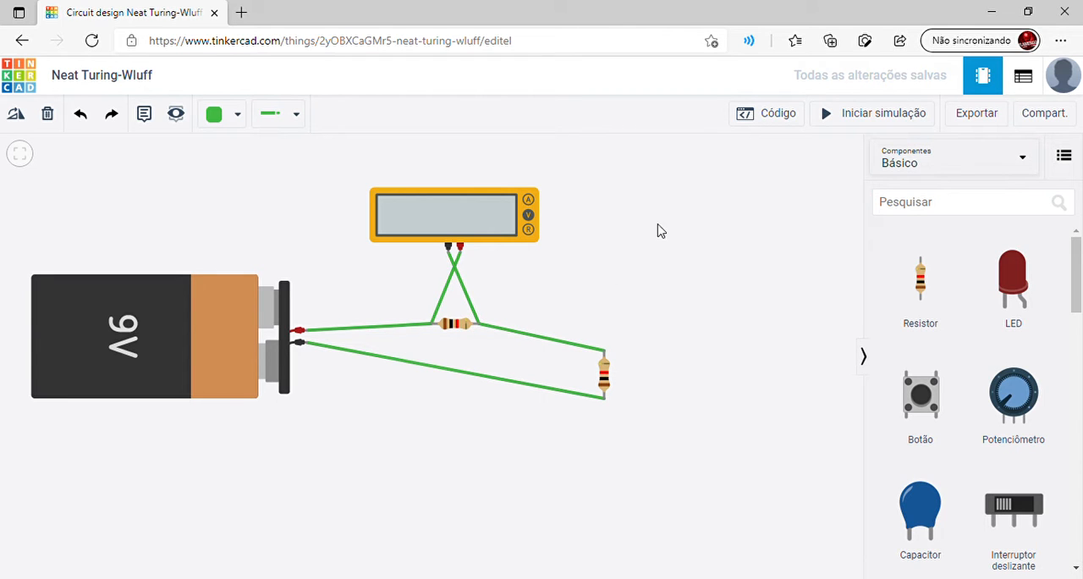
# Start the simulation to measure the voltage across the horizontal resistor, and open that resistor's properties
pyautogui.click(828, 120)
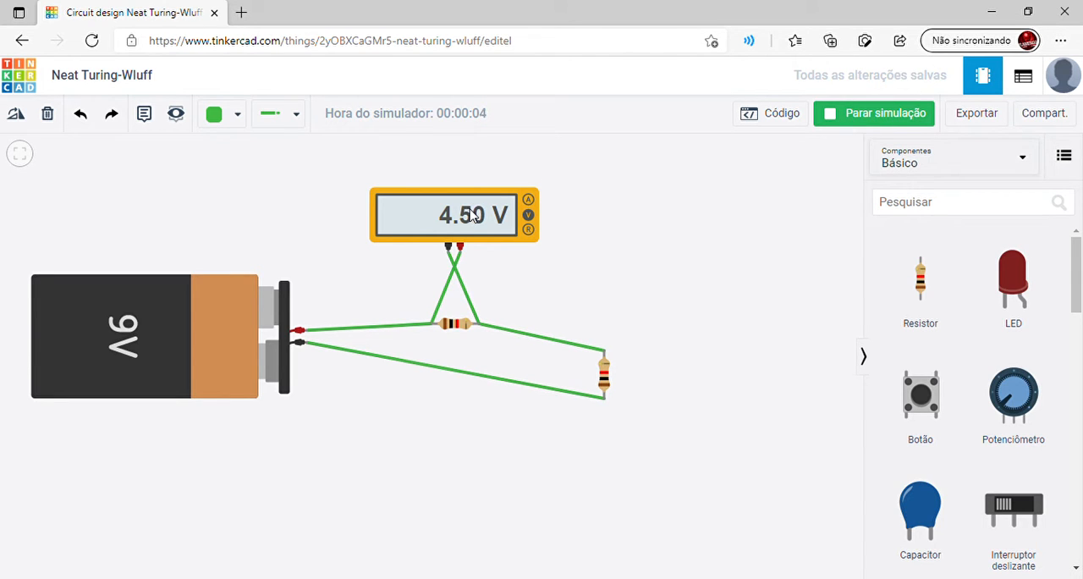
pyautogui.click(453, 325)
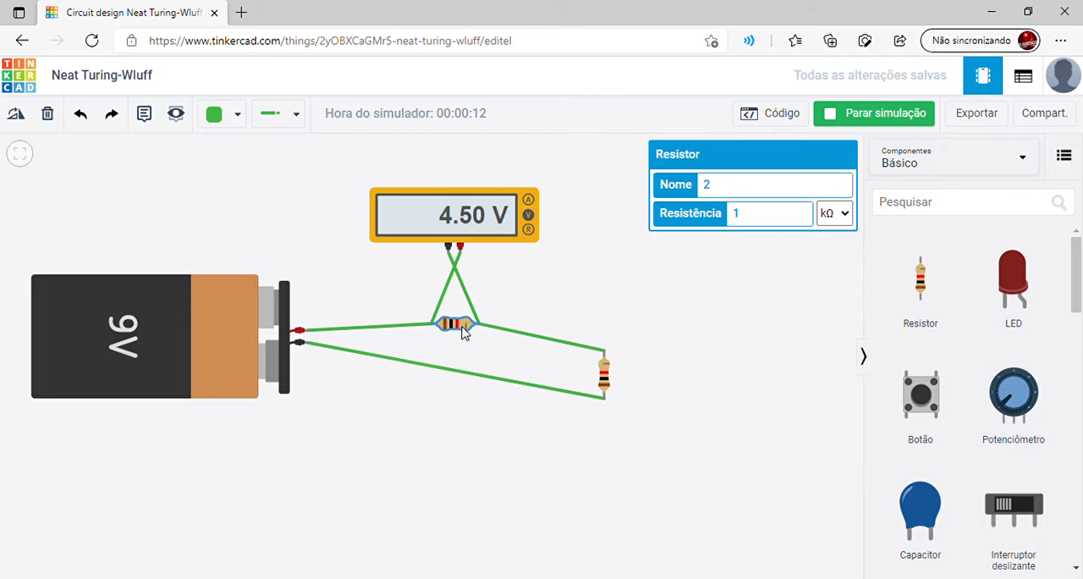
# Set the vertical resistor's resistance to 19 kΩ, check the voltage across the horizontal resistor, and stop the simulation
pyautogui.click(603, 377)
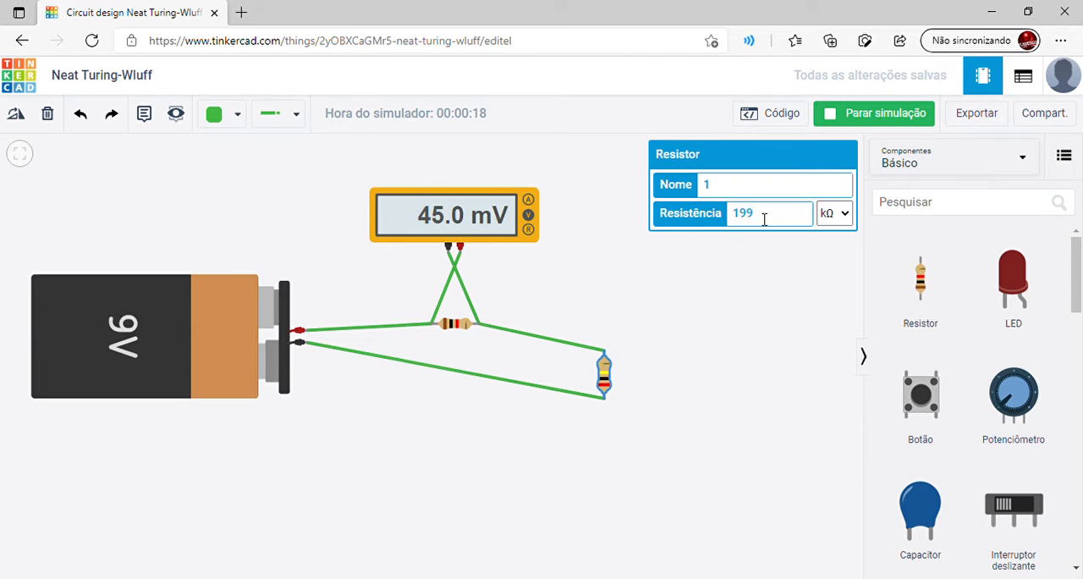
pyautogui.press('BackSpace')
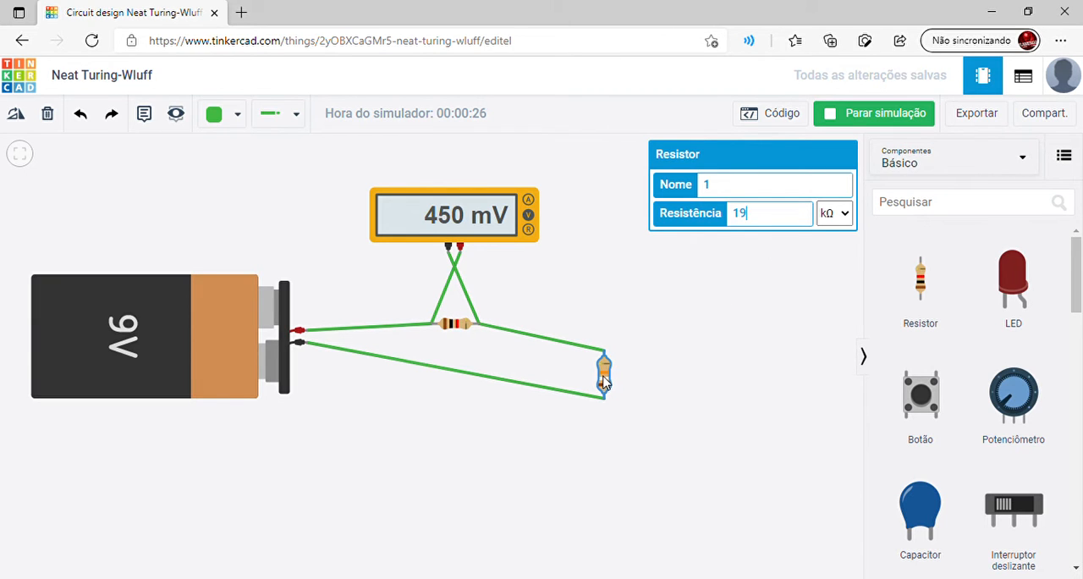
pyautogui.click(455, 230)
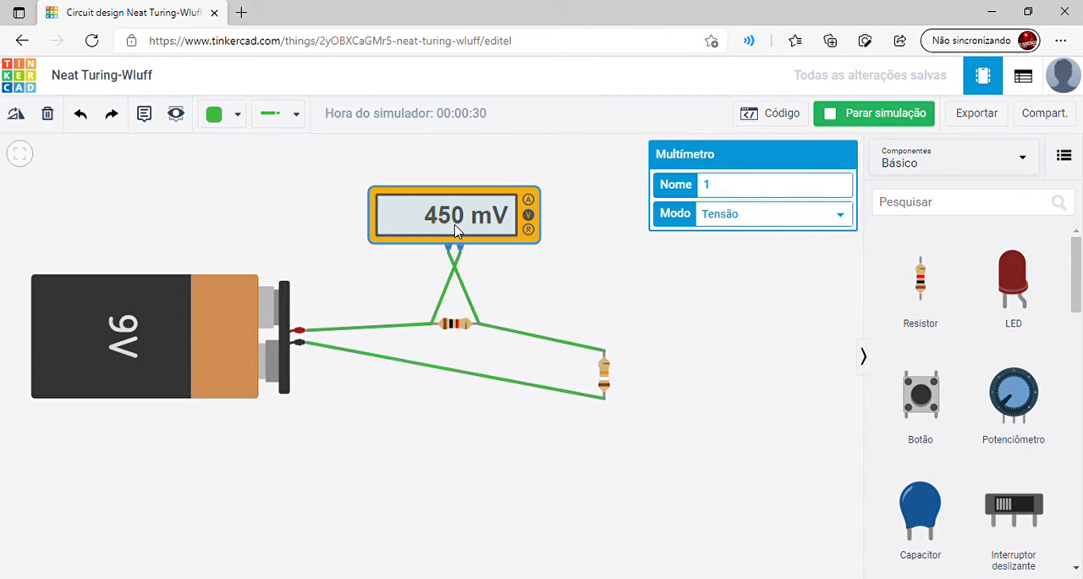
pyautogui.click(449, 326)
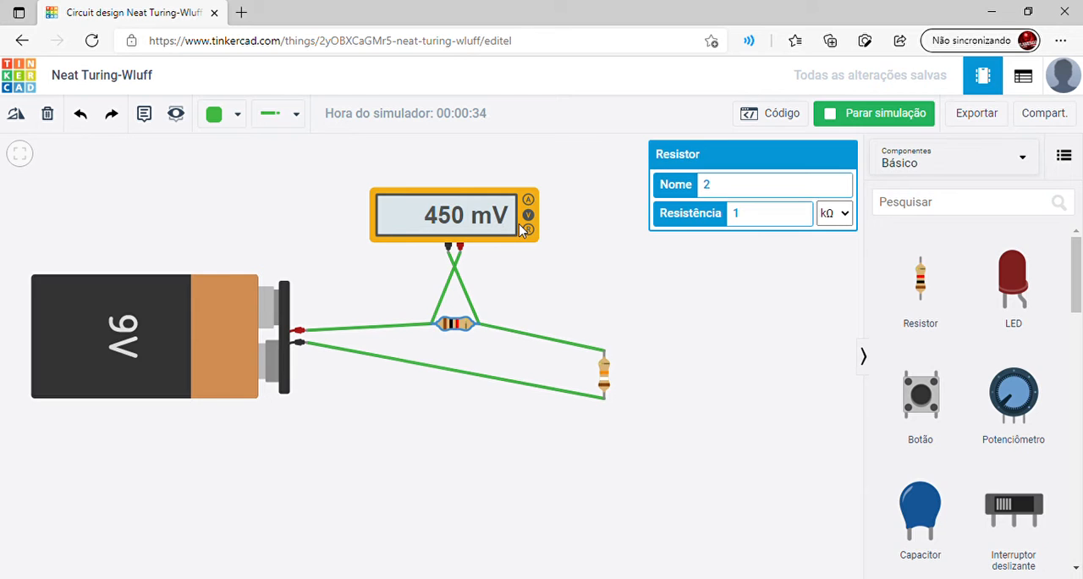
pyautogui.click(862, 124)
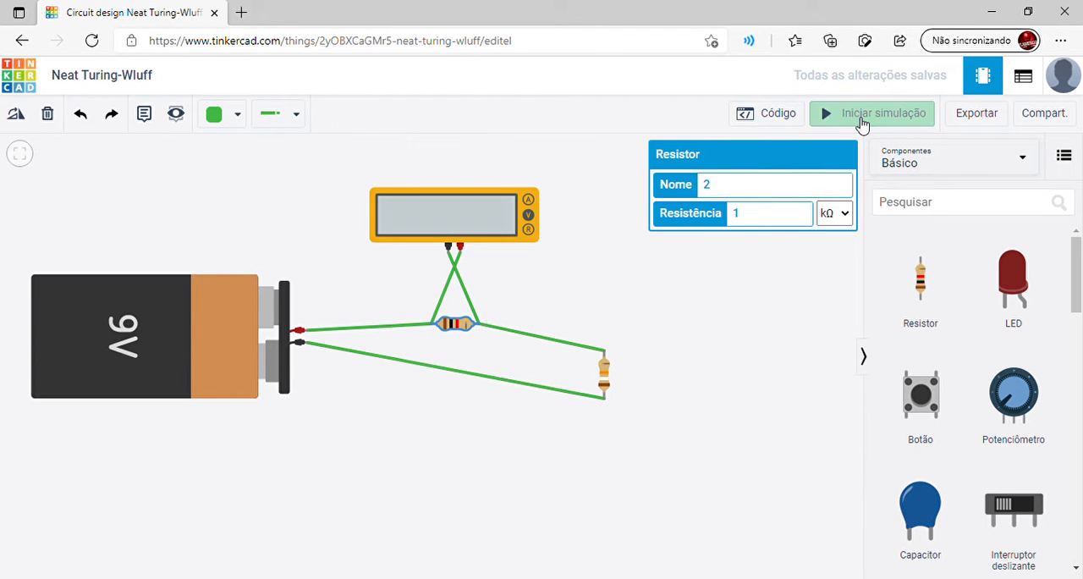
pyautogui.click(558, 235)
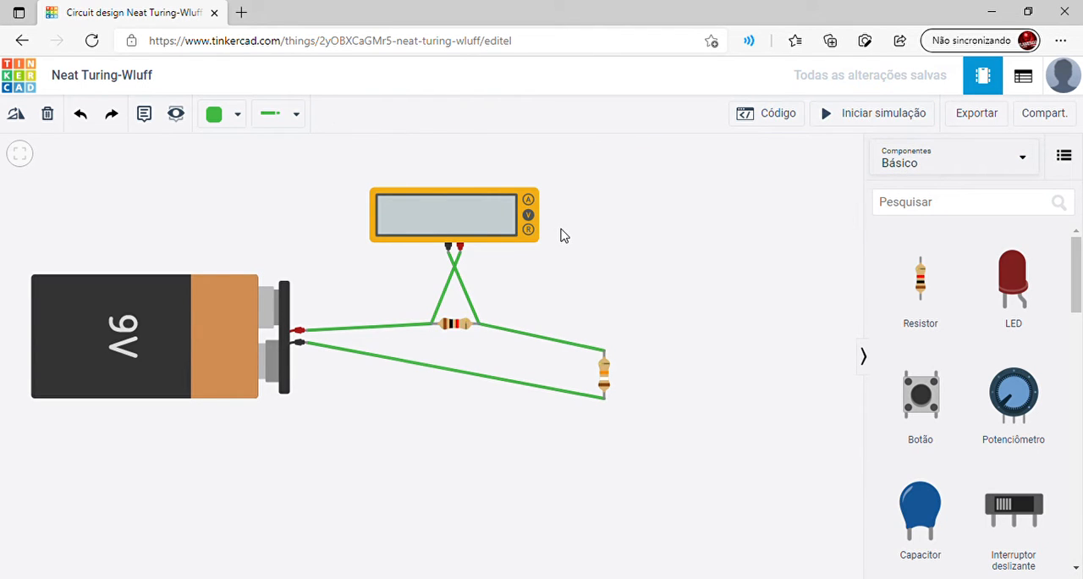
# Delete both multimeter probe wires and move the multimeter above the gap between the two resistors
pyautogui.click(456, 270)
pyautogui.press('Delete')
pyautogui.click(456, 271)
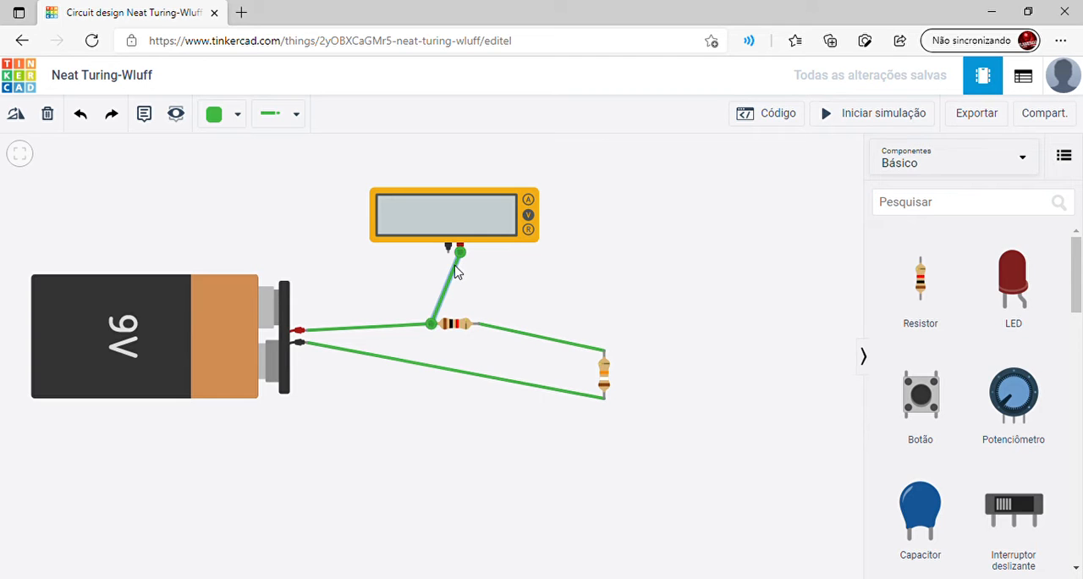
pyautogui.press('Delete')
pyautogui.moveTo(468, 228); pyautogui.dragTo(558, 261)
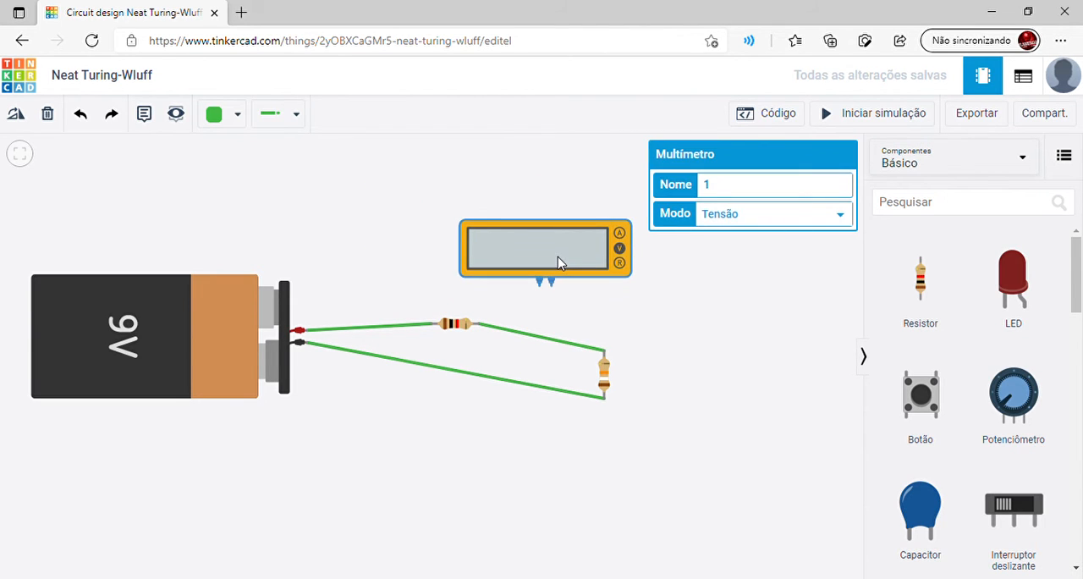
# Replace the wire between the resistors with the multimeter in series, negative probe to the horizontal resistor's Terminal 2 and positive probe to the vertical resistor's Terminal 2
pyautogui.click(552, 343)
pyautogui.press('Delete')
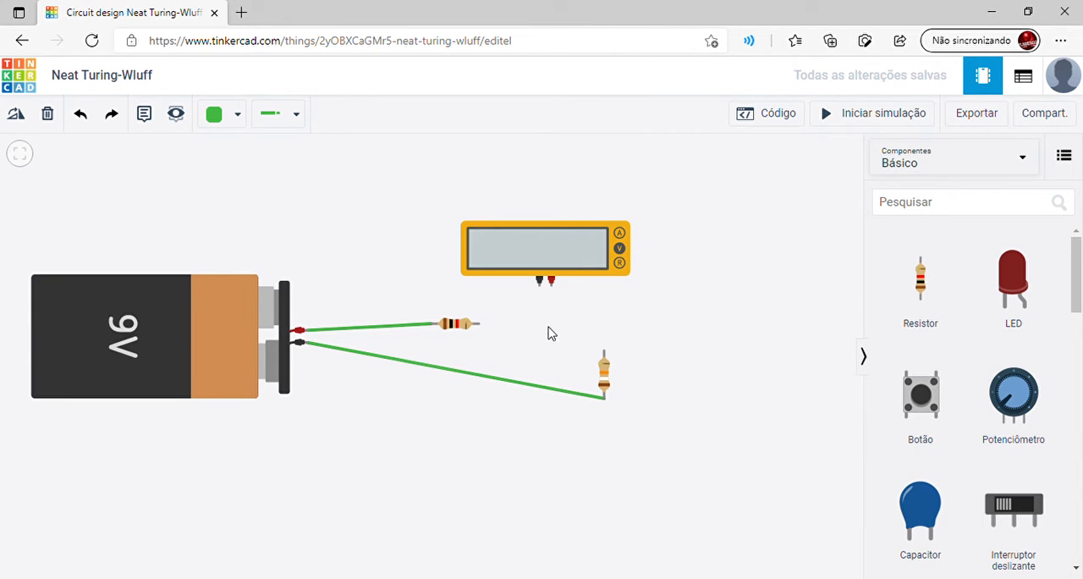
pyautogui.click(540, 292)
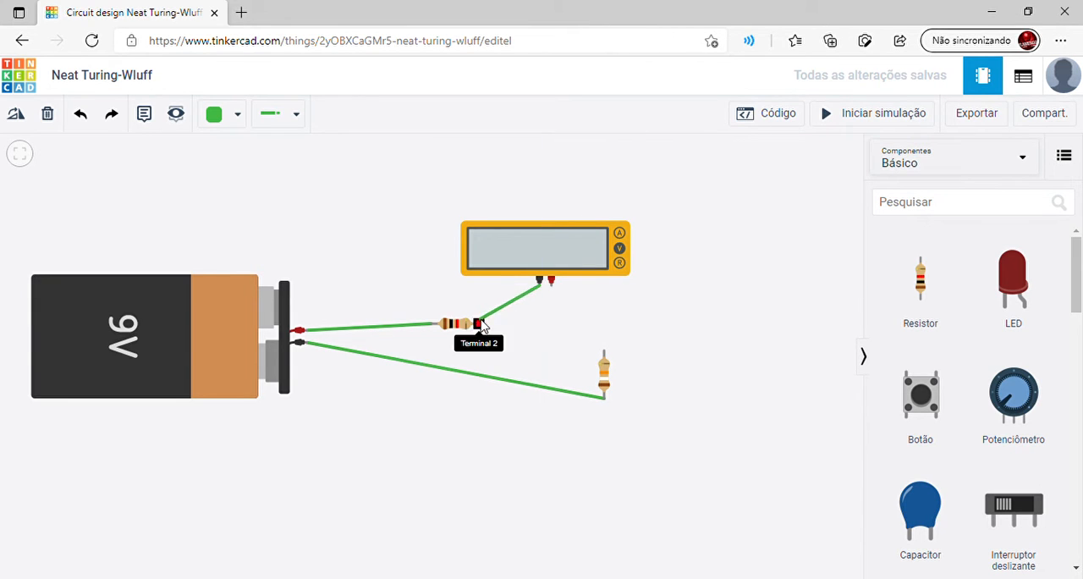
pyautogui.click(479, 326)
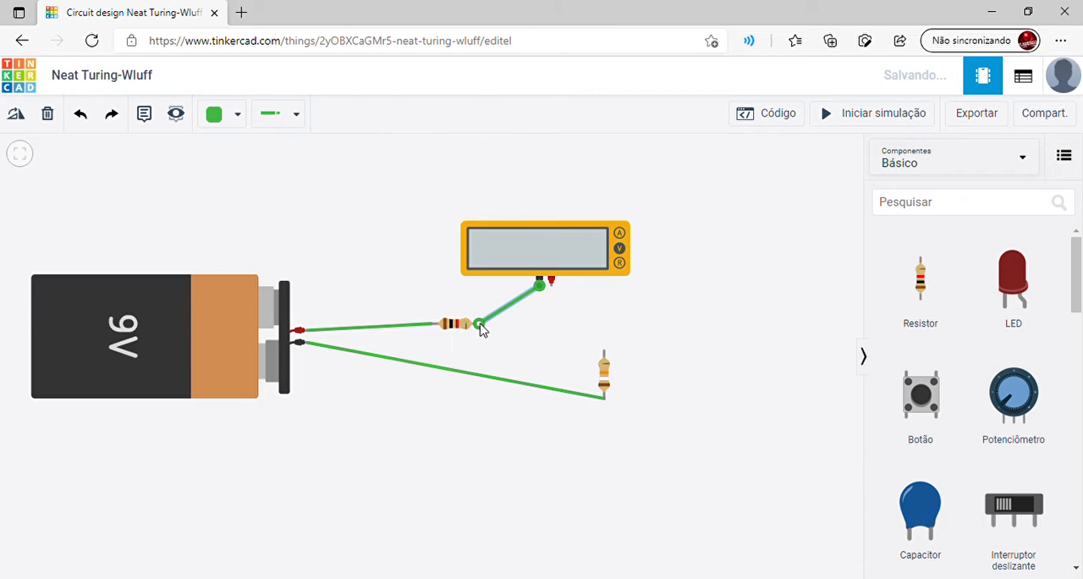
pyautogui.click(550, 283)
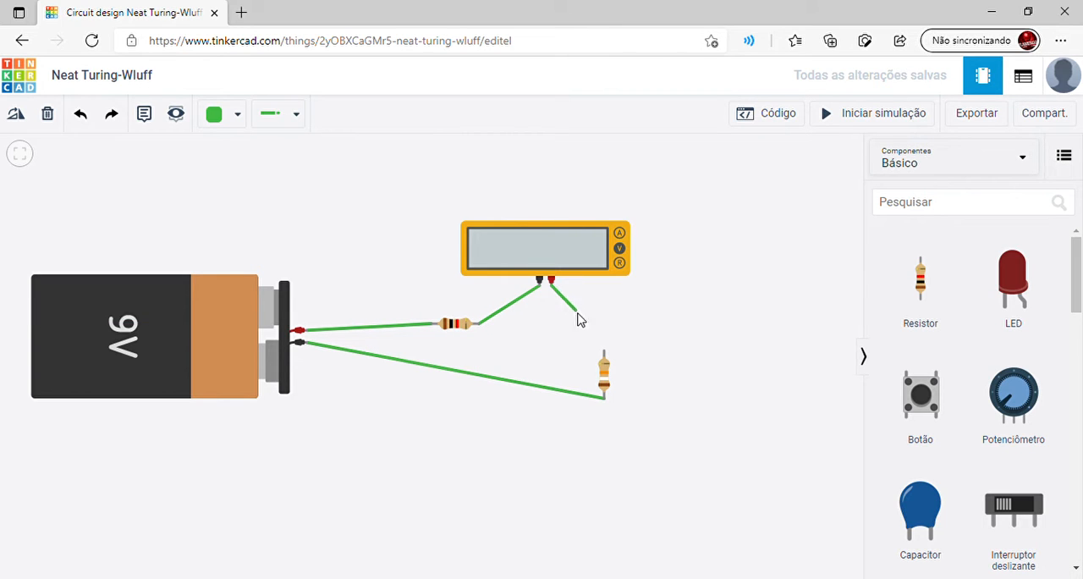
pyautogui.click(604, 351)
pyautogui.click(461, 307)
# Inspect the properties of the series-connected multimeter and of both resistors, and check the negative probe's wire
pyautogui.click(568, 265)
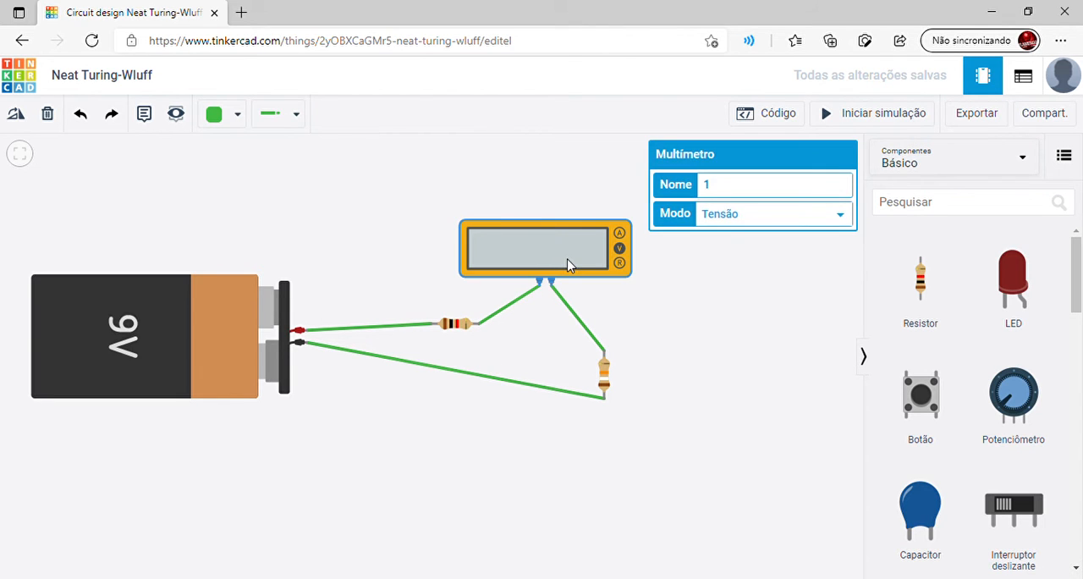
pyautogui.click(545, 326)
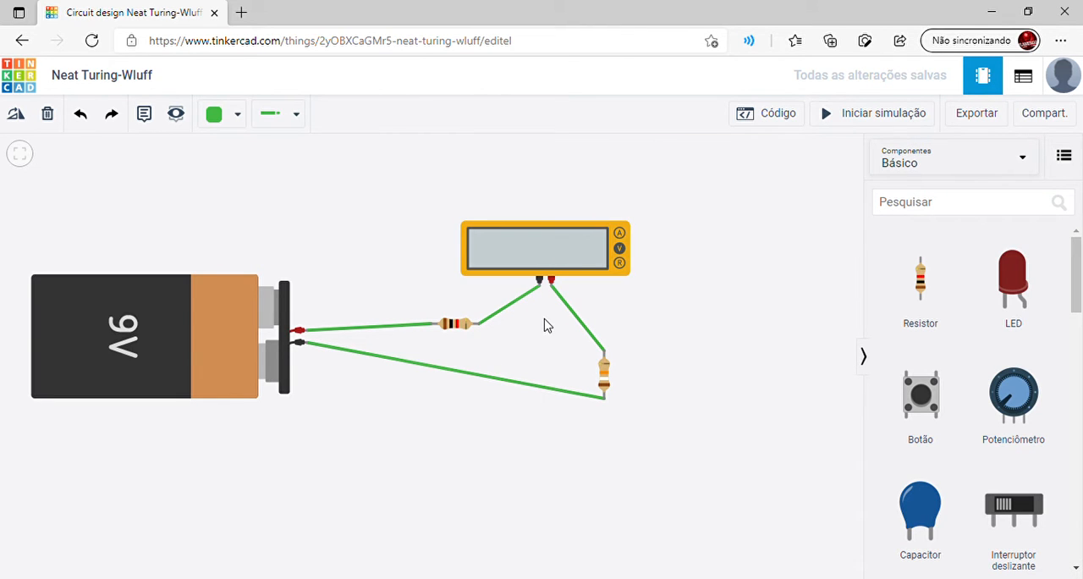
pyautogui.click(545, 259)
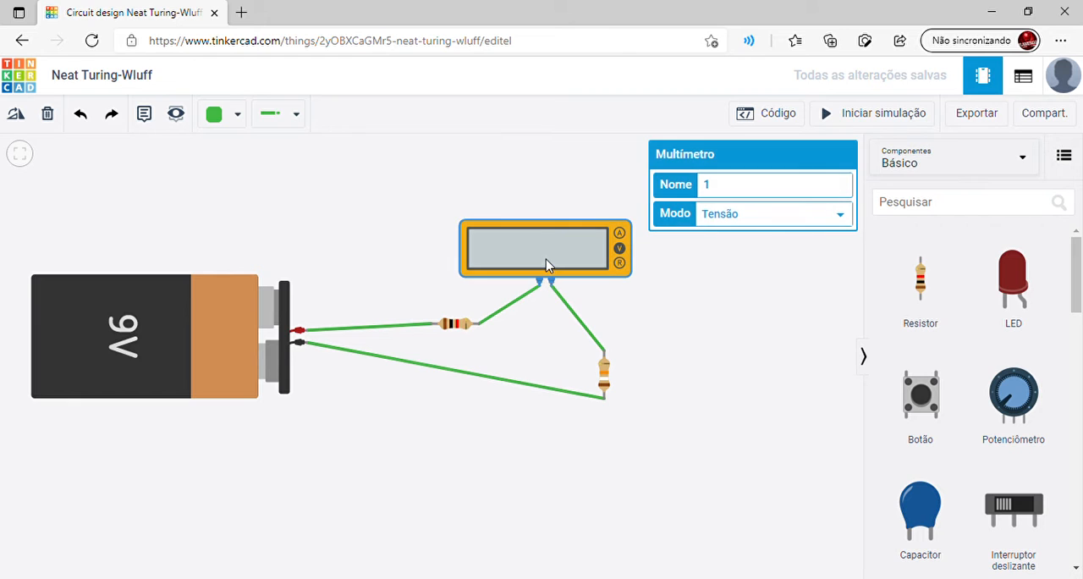
pyautogui.click(460, 327)
pyautogui.click(605, 376)
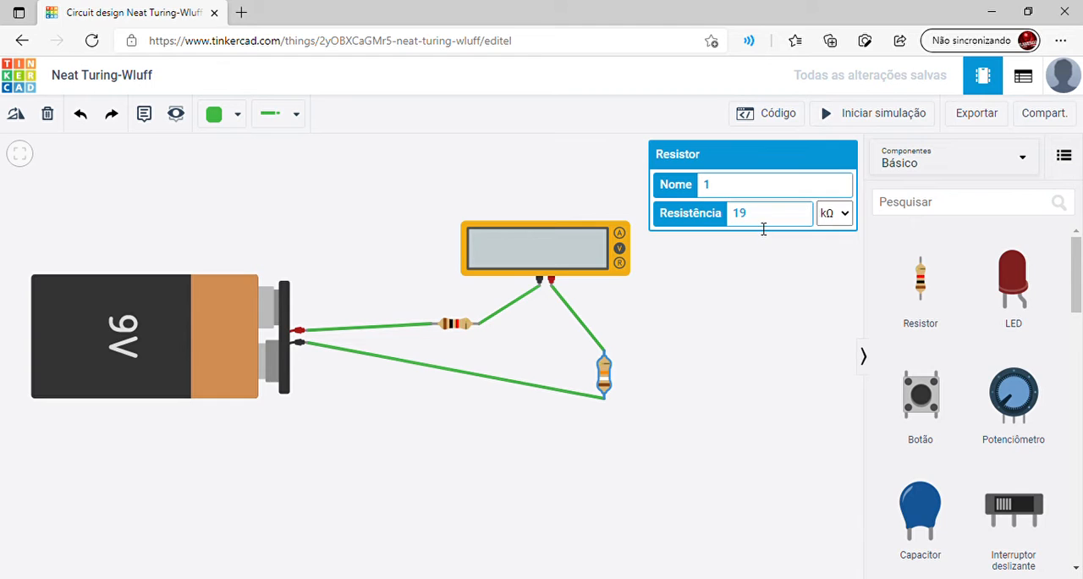
pyautogui.click(460, 327)
pyautogui.click(511, 265)
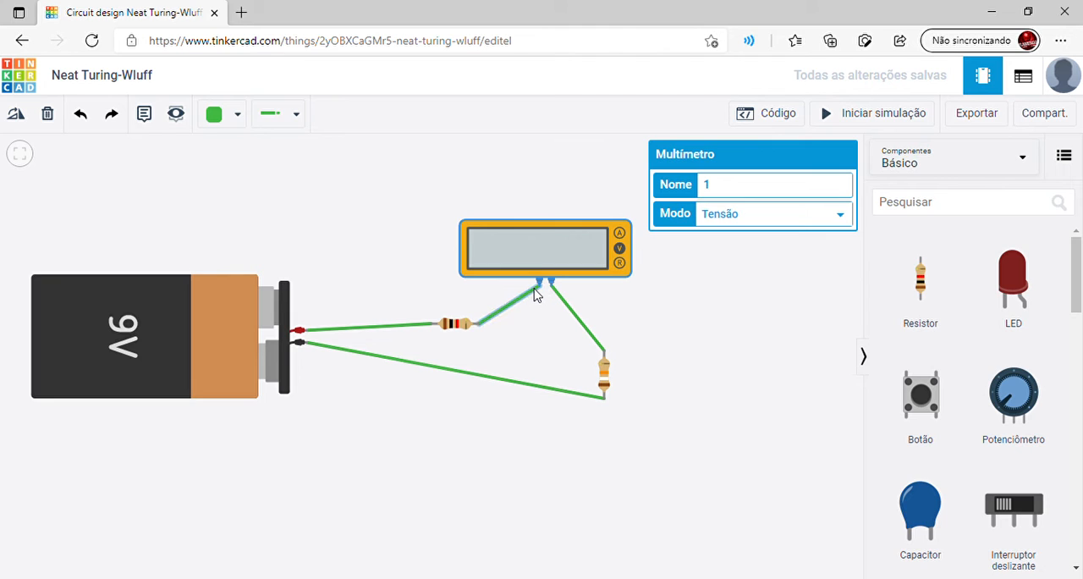
pyautogui.click(535, 293)
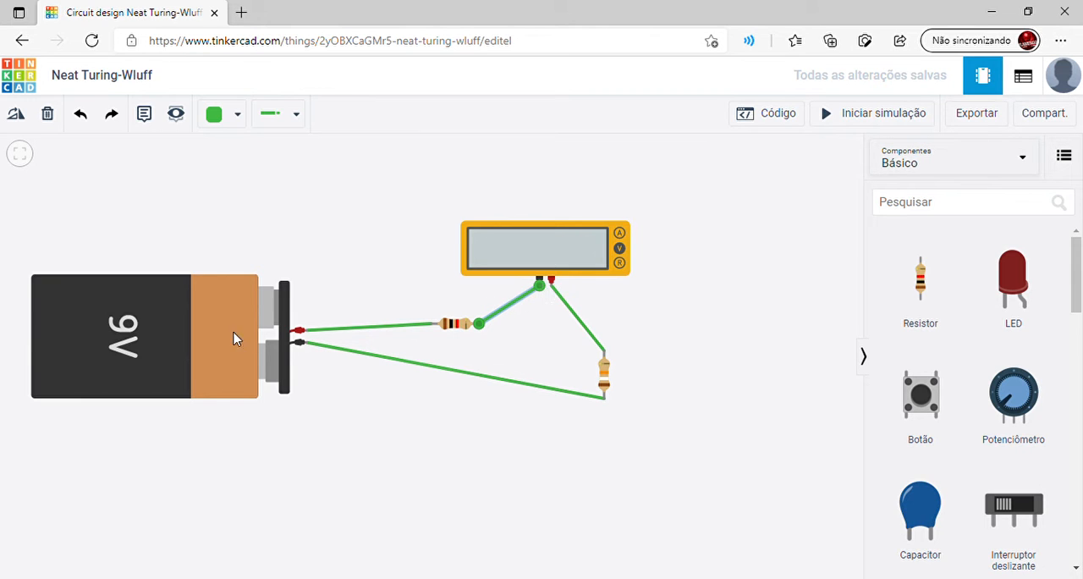
# Run the simulation with the series-connected multimeter in Tensão mode to read its voltage, and stop it
pyautogui.click(834, 122)
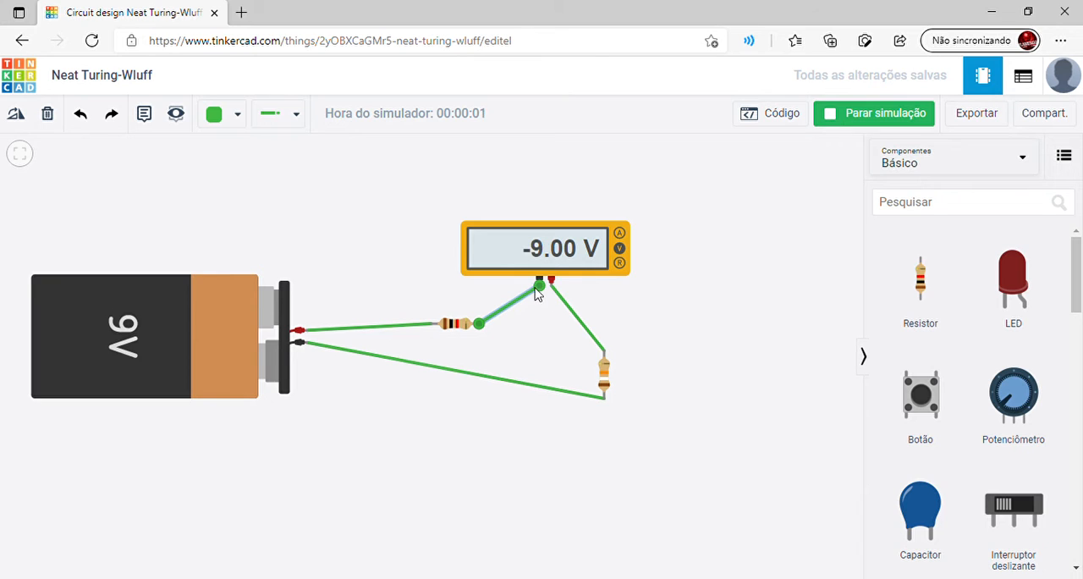
pyautogui.click(502, 332)
pyautogui.click(834, 118)
# Switch the multimeter's mode to Amperagem
pyautogui.click(541, 256)
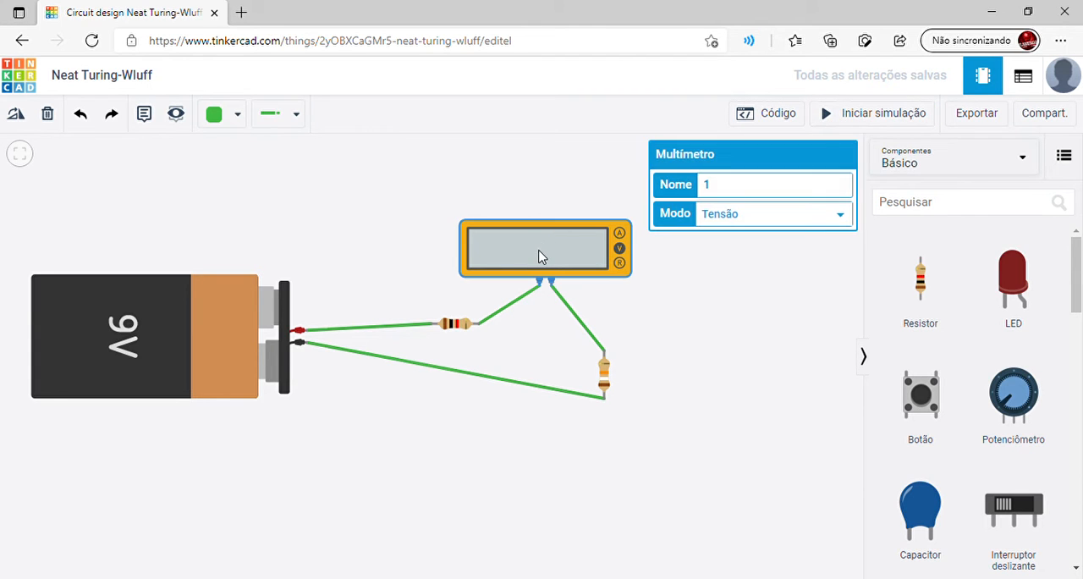
pyautogui.click(726, 242)
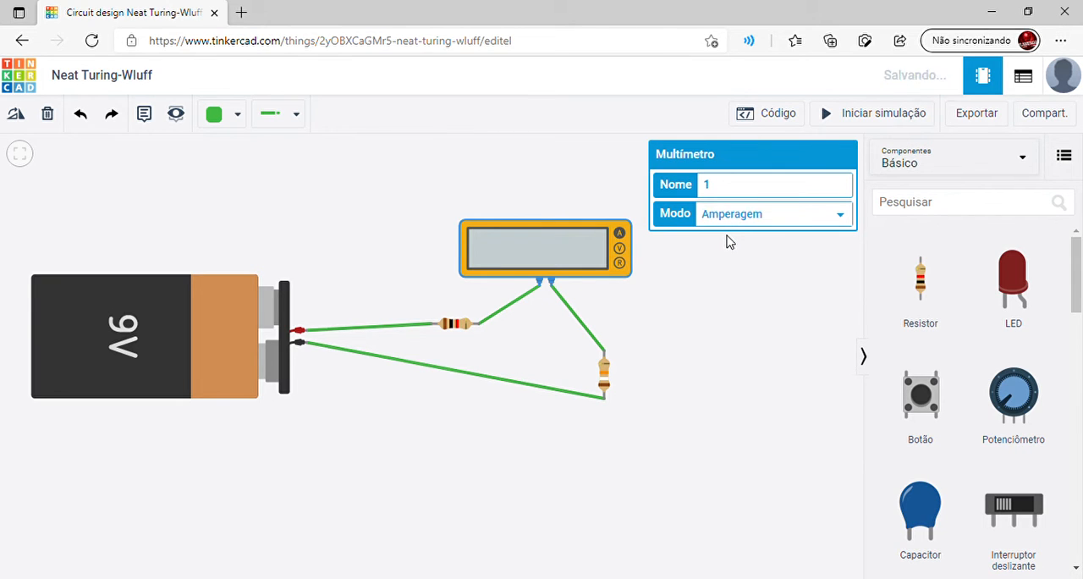
pyautogui.click(708, 267)
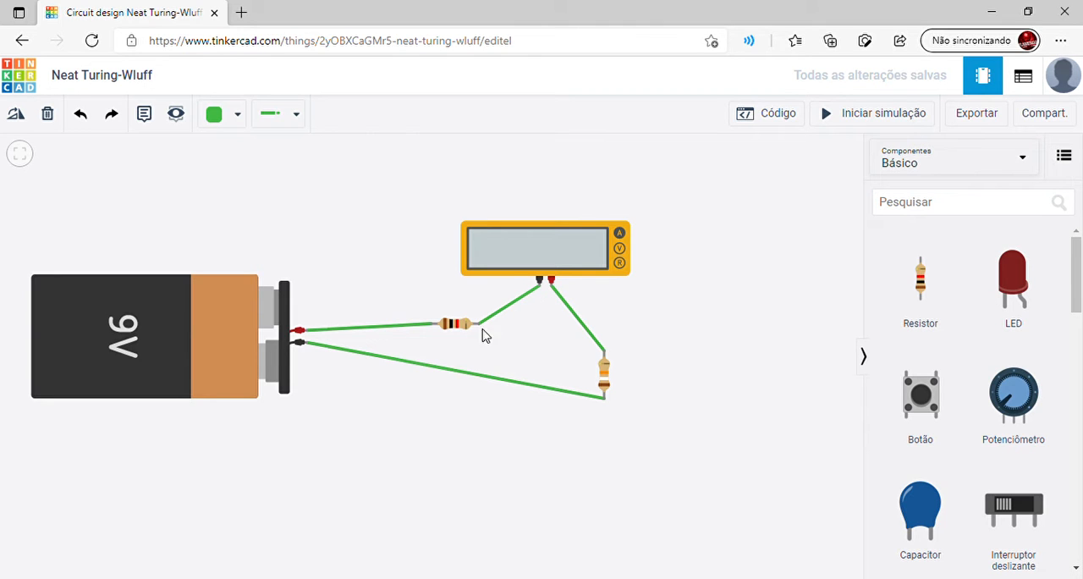
# Check the horizontal resistor and the multimeter, then run the simulation to measure the series current and stop it
pyautogui.click(522, 298)
pyautogui.click(456, 325)
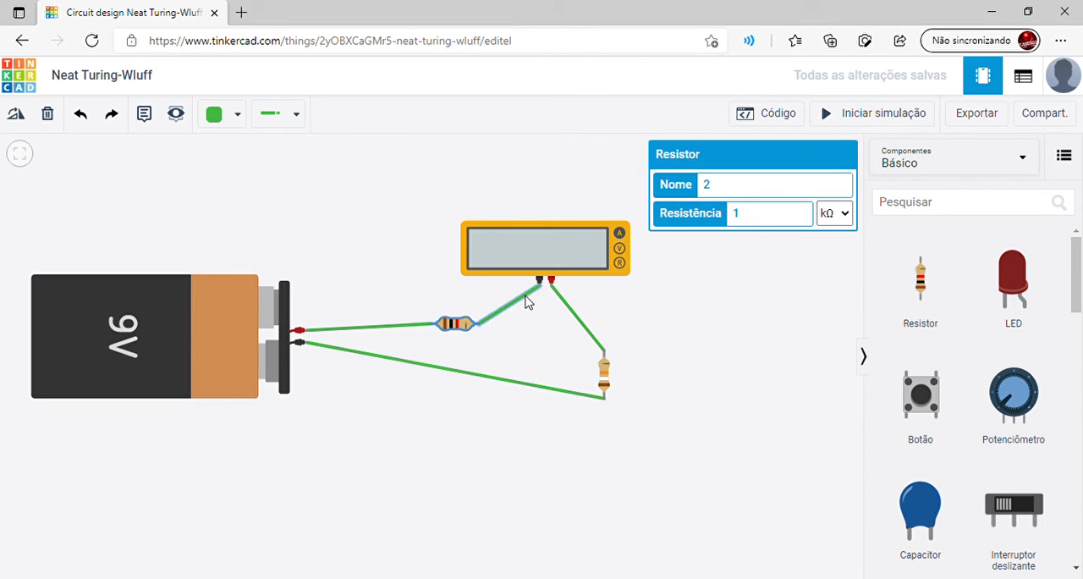
pyautogui.click(544, 267)
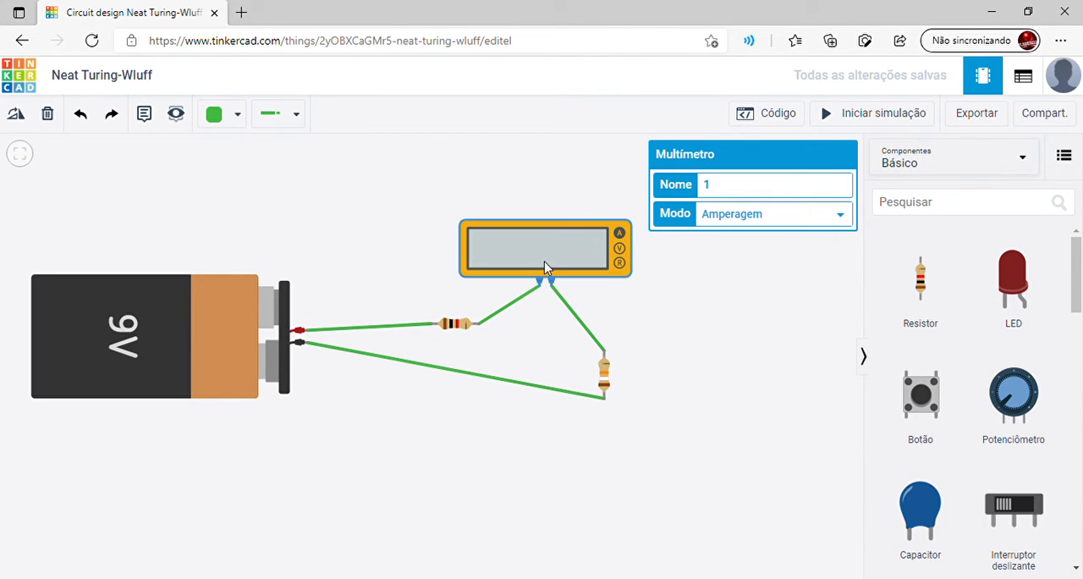
pyautogui.click(576, 292)
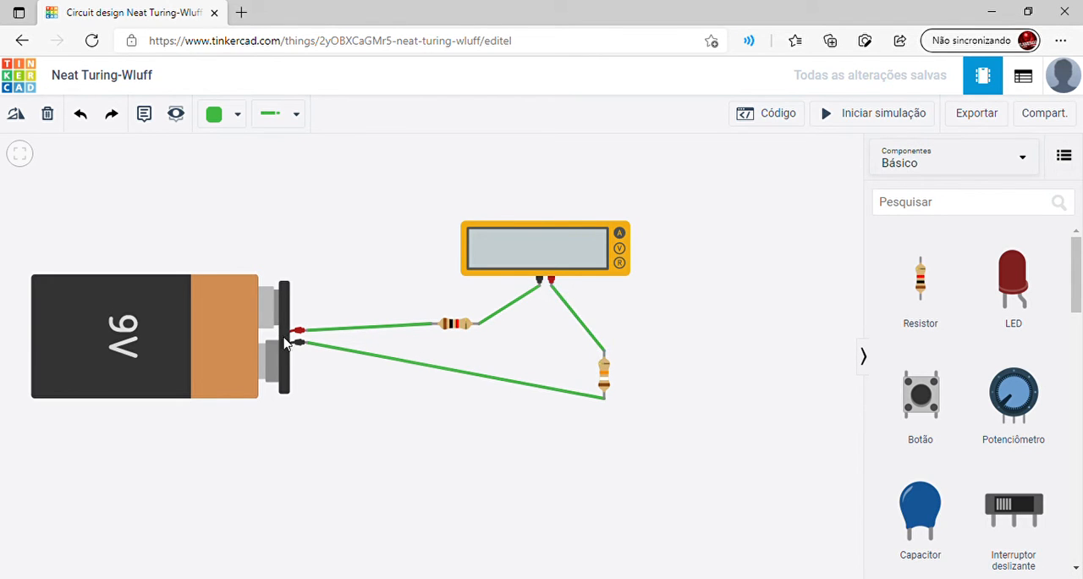
pyautogui.click(849, 116)
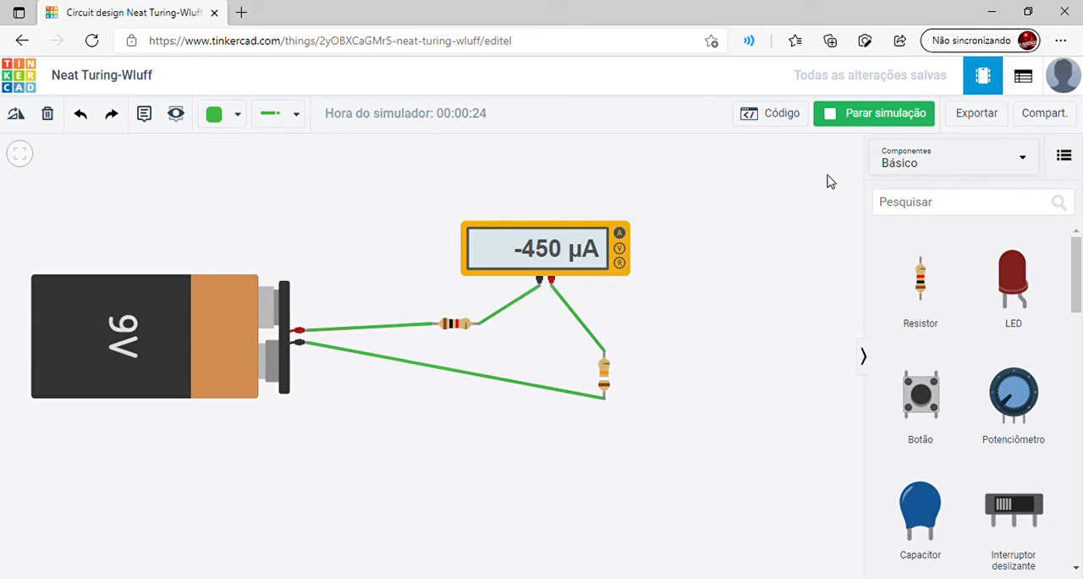
pyautogui.click(844, 124)
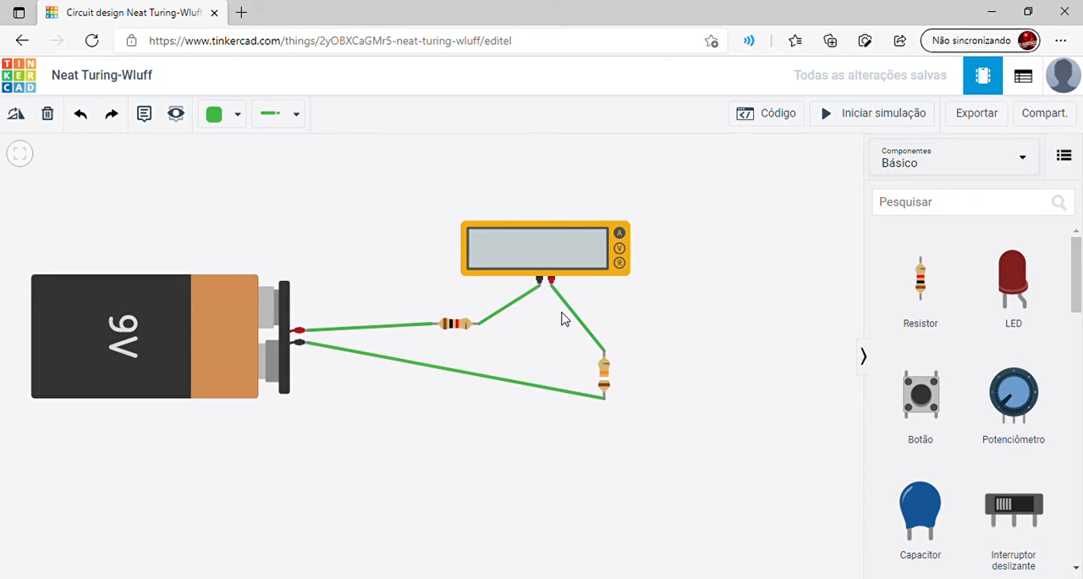
# Delete the negative probe's wire, connect the two resistors directly, and wire the negative probe to the battery's positive terminal, putting the ammeter parallel to the horizontal resistor
pyautogui.click(550, 265)
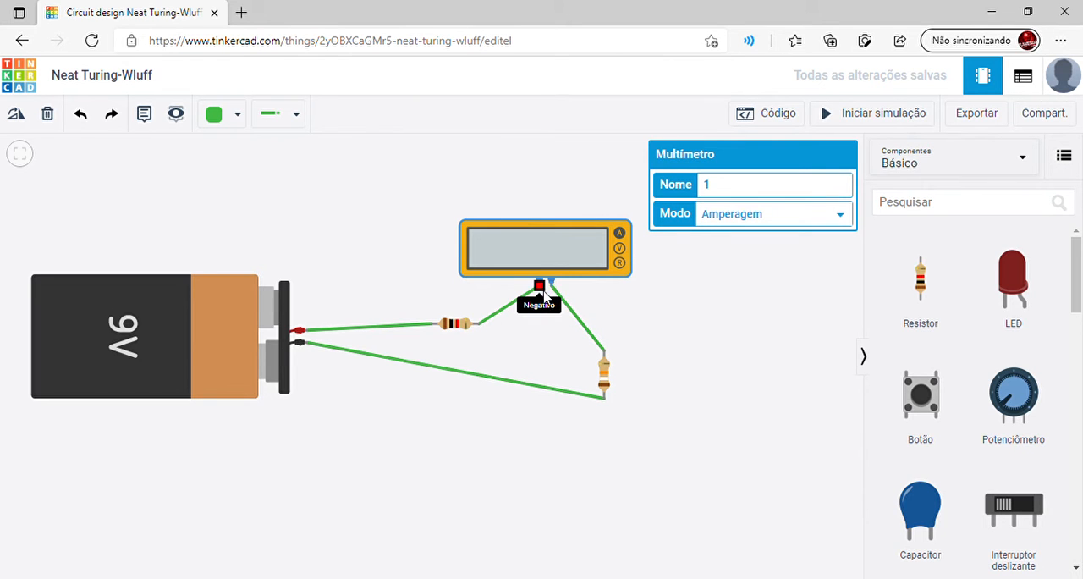
pyautogui.click(542, 292)
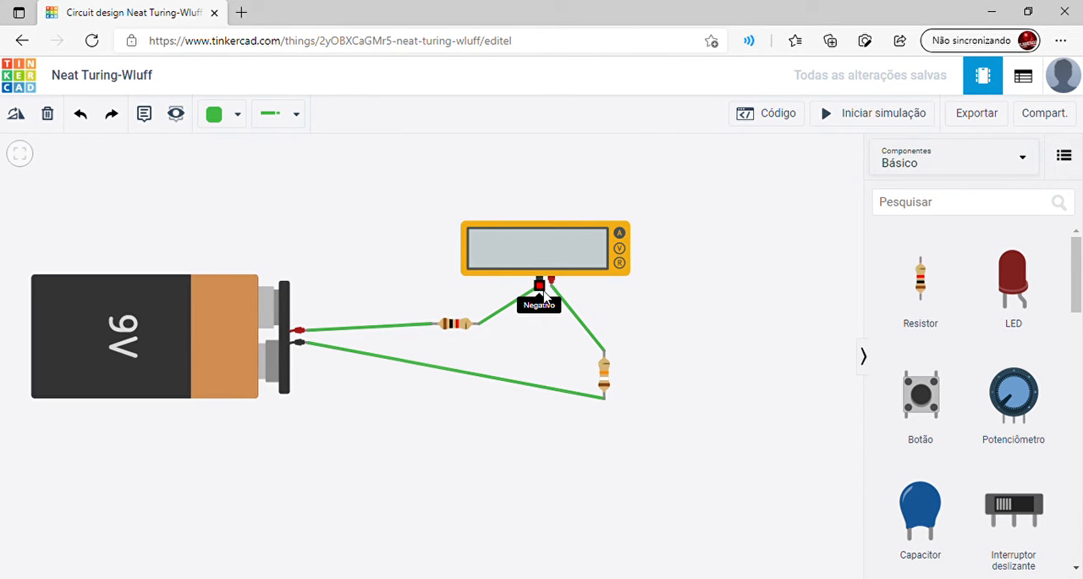
pyautogui.click(499, 314)
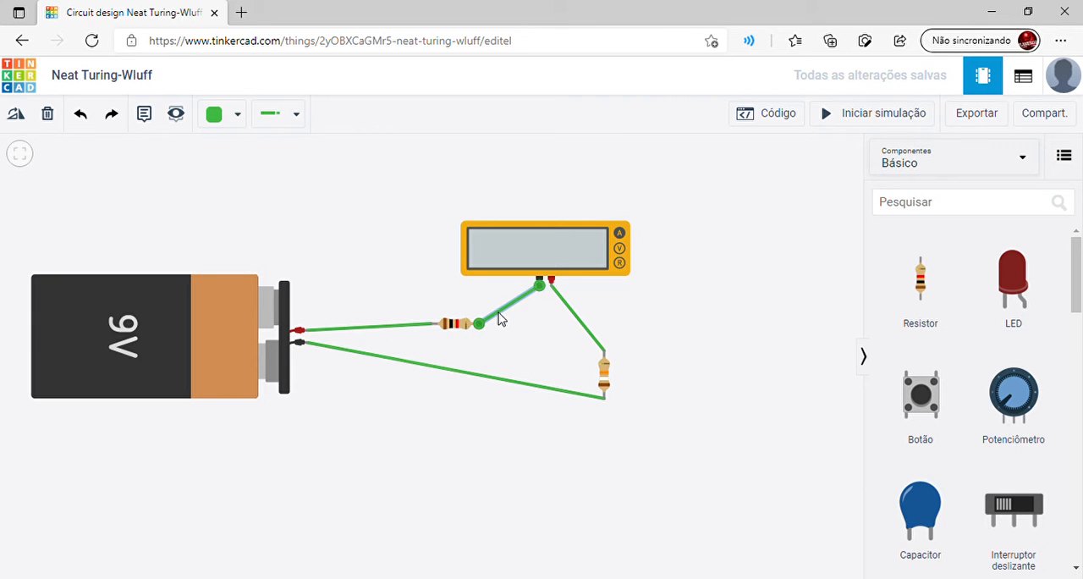
pyautogui.press('Delete')
pyautogui.click(479, 325)
pyautogui.click(604, 352)
pyautogui.click(538, 287)
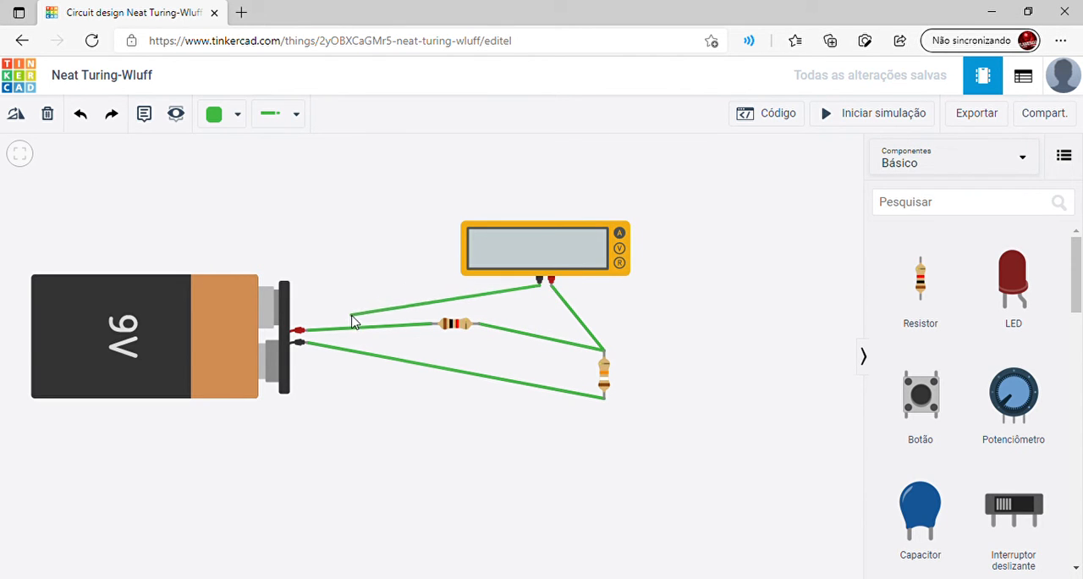
pyautogui.click(307, 329)
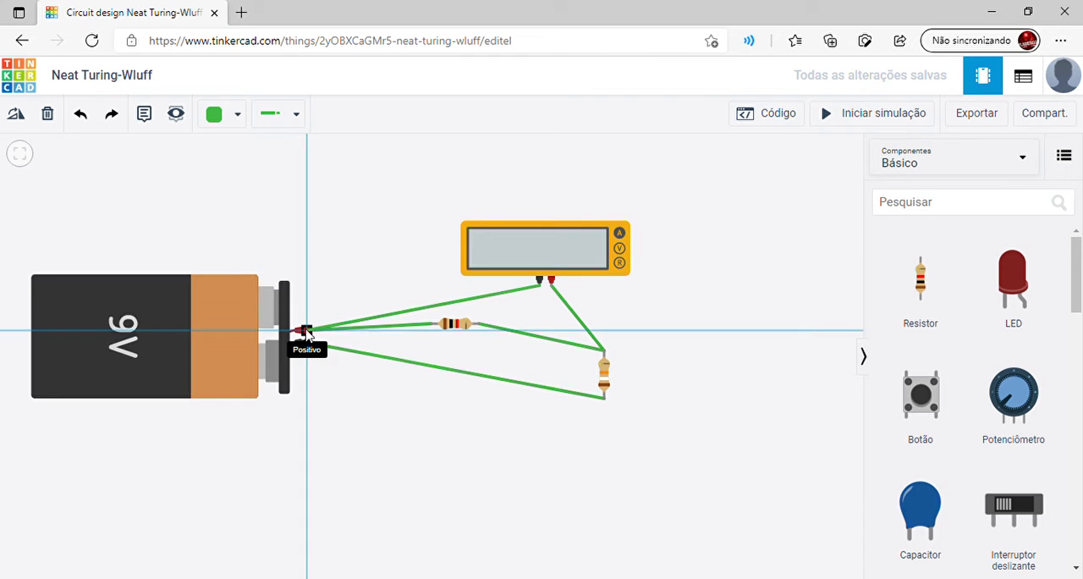
pyautogui.click(306, 330)
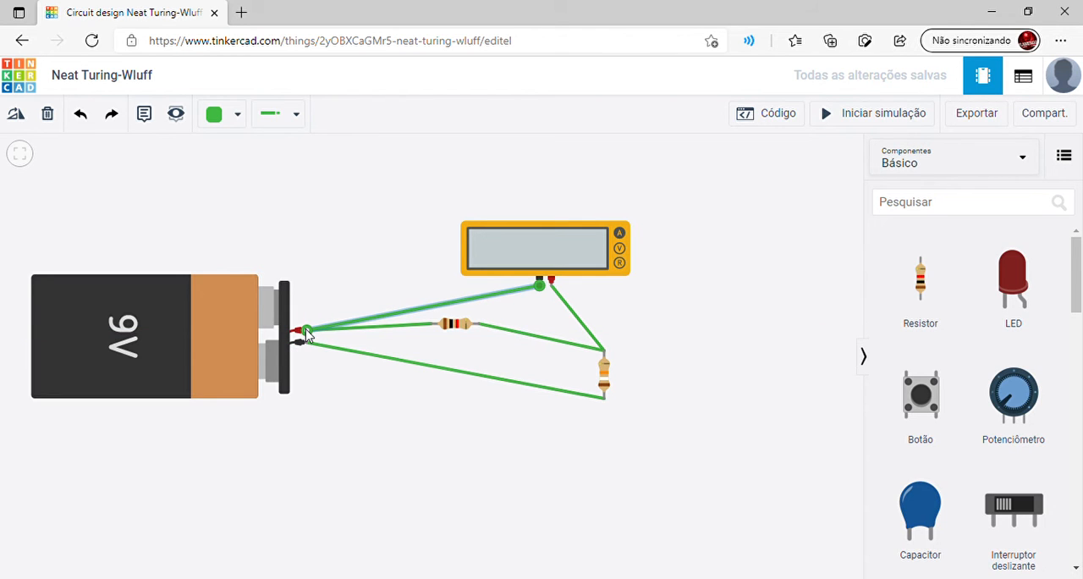
# Start the simulation to read the current with the ammeter in parallel with the horizontal resistor
pyautogui.click(859, 114)
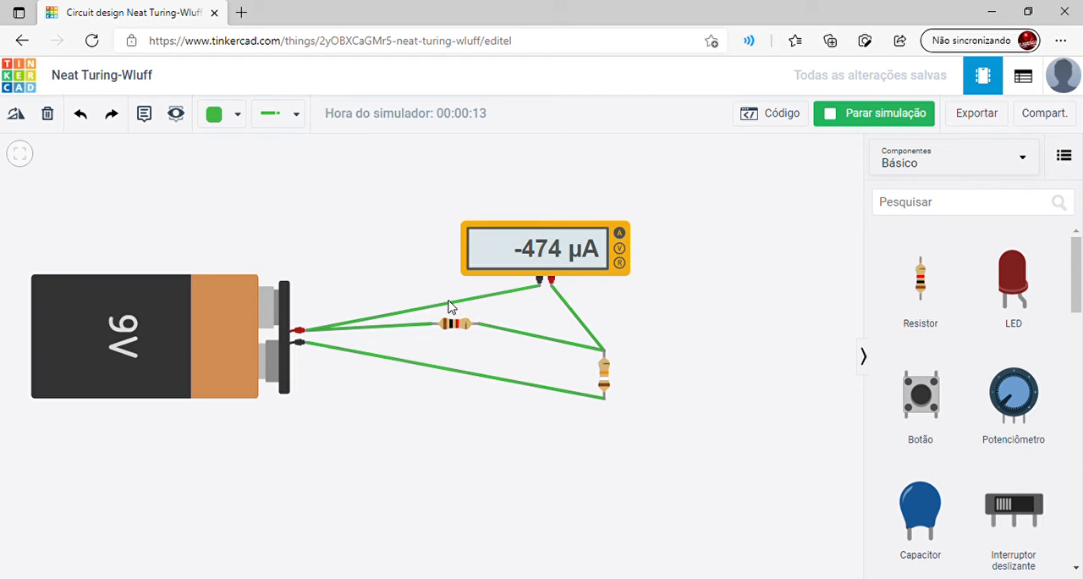
pyautogui.click(425, 314)
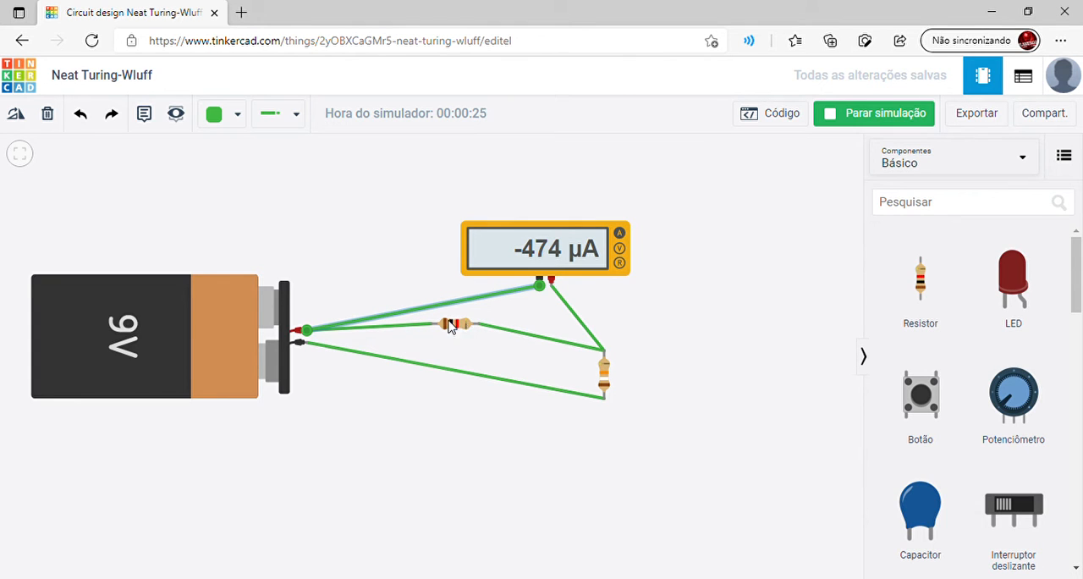
# Check the resistance settings of the horizontal and vertical resistors, and stop the simulation
pyautogui.click(471, 304)
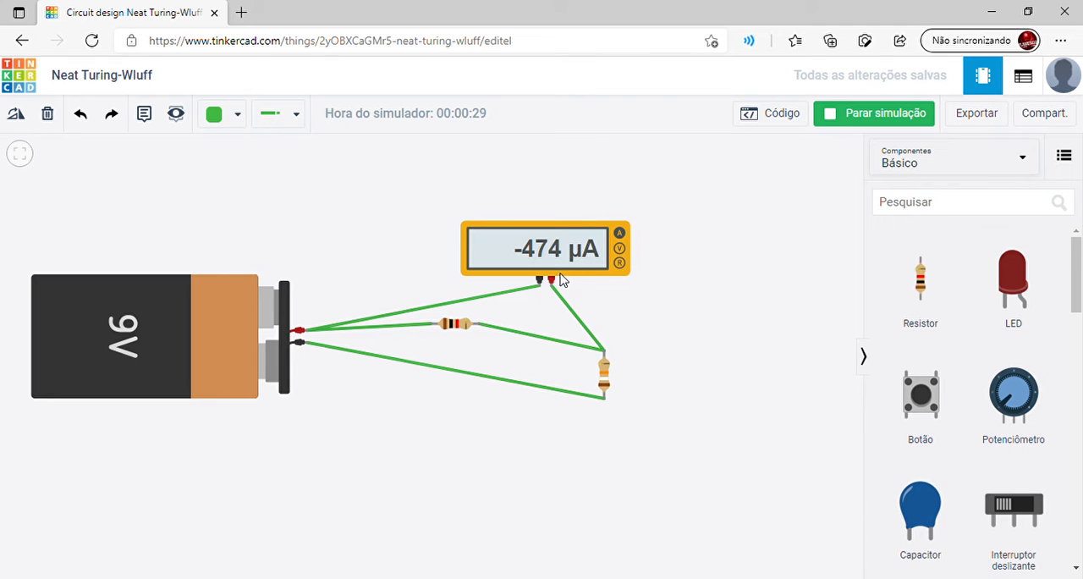
pyautogui.click(448, 332)
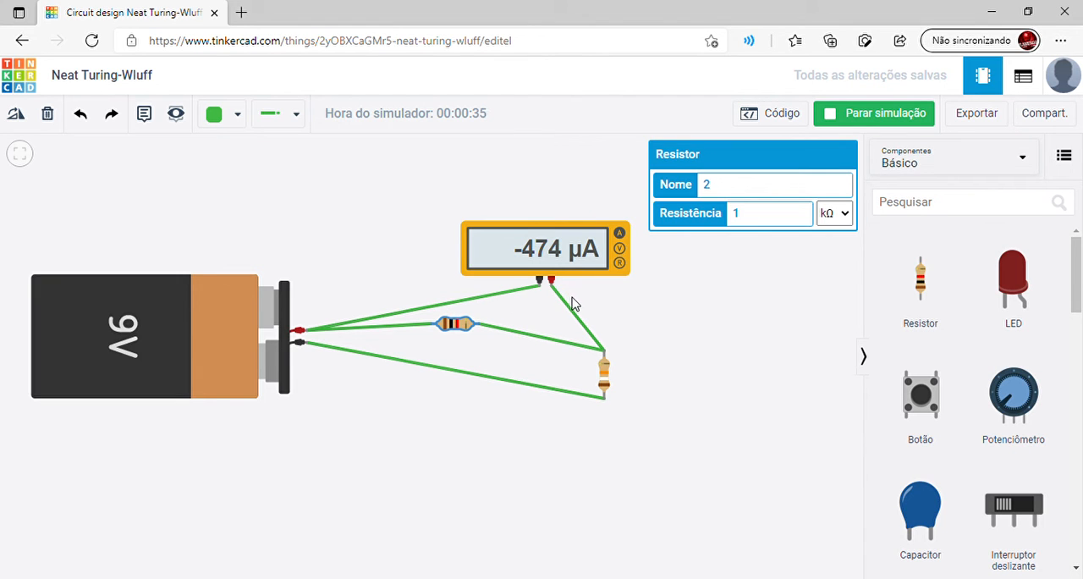
pyautogui.click(603, 373)
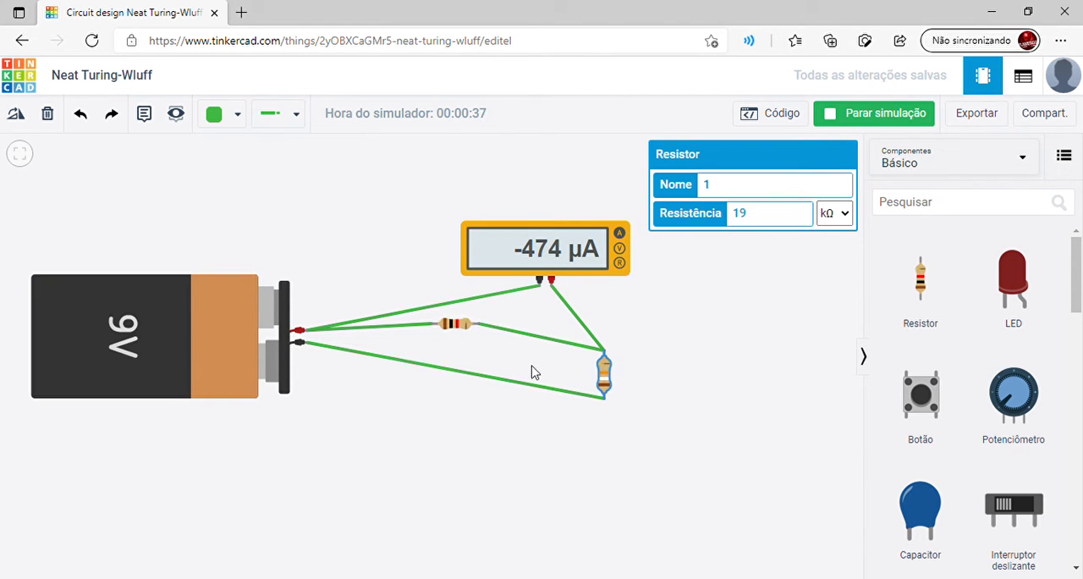
pyautogui.click(848, 113)
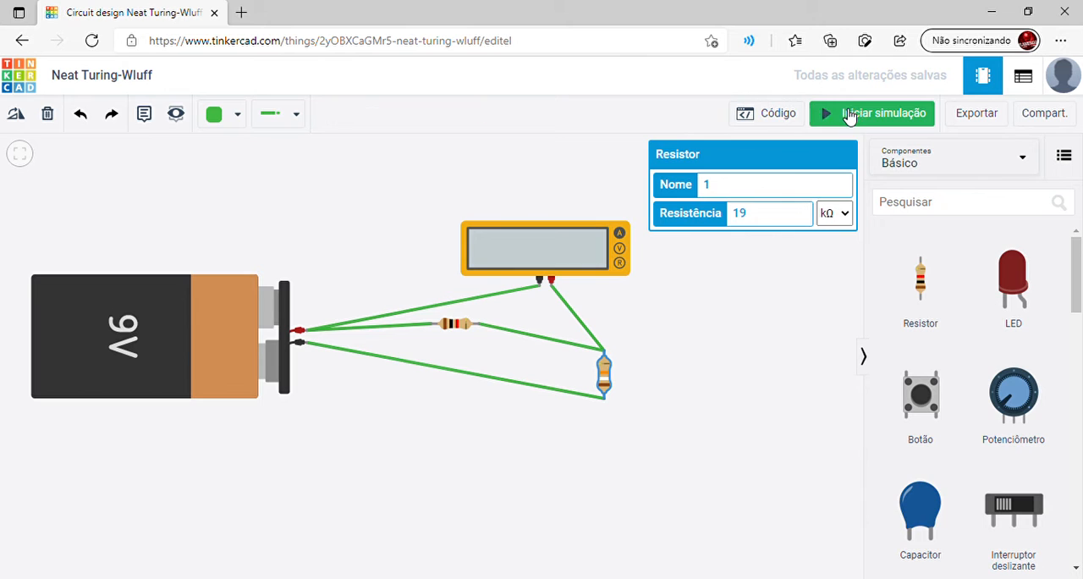
# Delete the horizontal resistor and run the simulation briefly to read the current without it
pyautogui.click(451, 329)
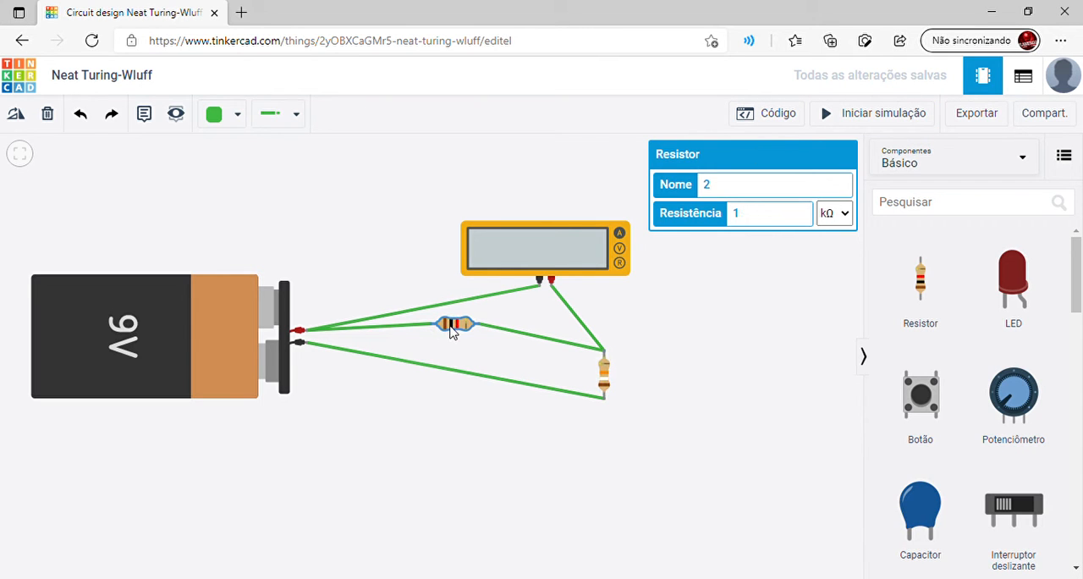
pyautogui.press('Delete')
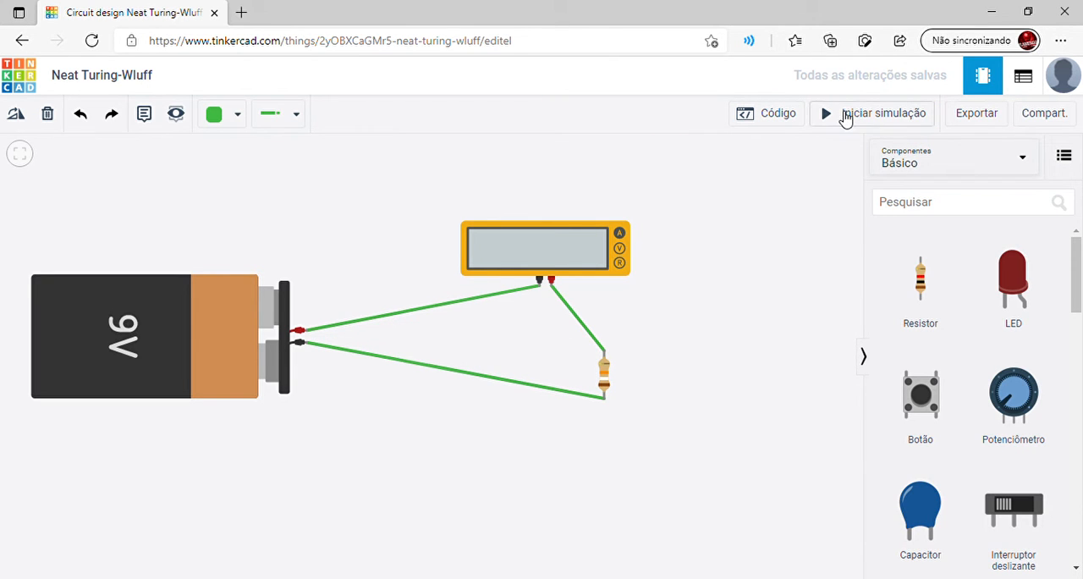
pyautogui.click(846, 113)
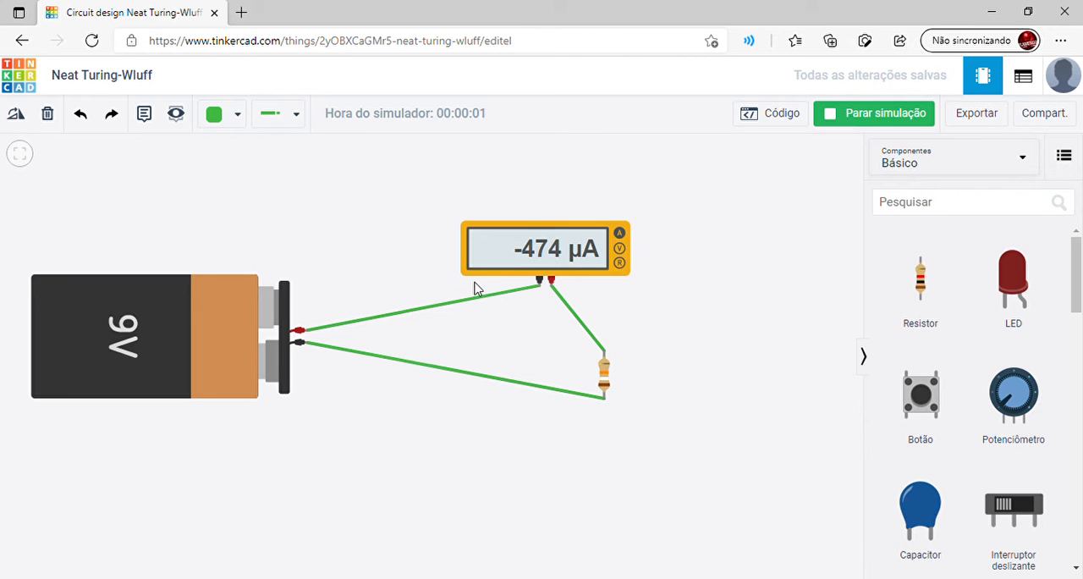
pyautogui.click(843, 118)
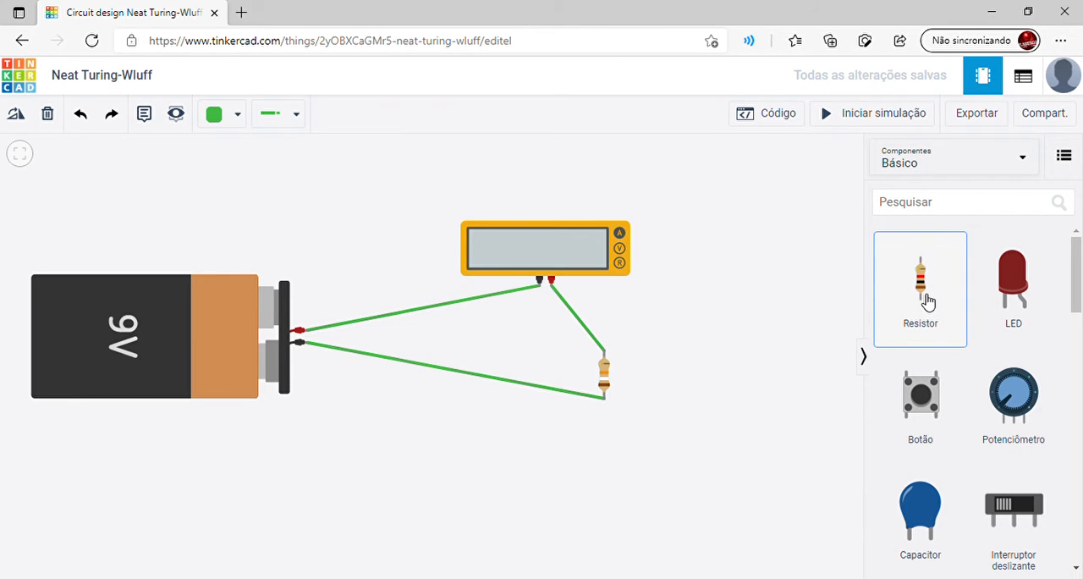
# Add a new resistor between the battery and the multimeter, above the existing wire, and rotate it to horizontal
pyautogui.moveTo(928, 301); pyautogui.dragTo(369, 291)
pyautogui.click(18, 115)
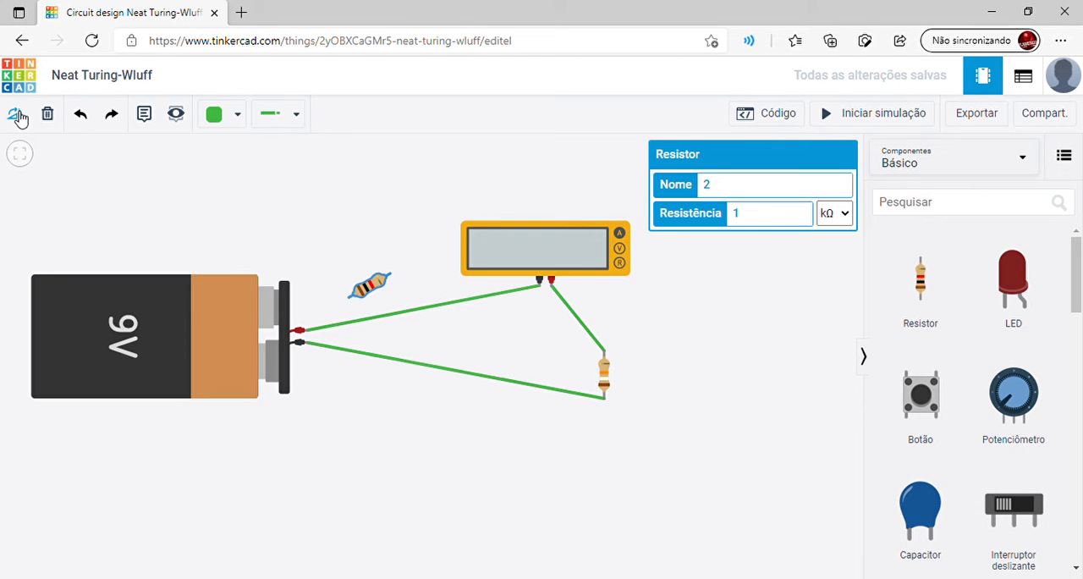
pyautogui.click(19, 116)
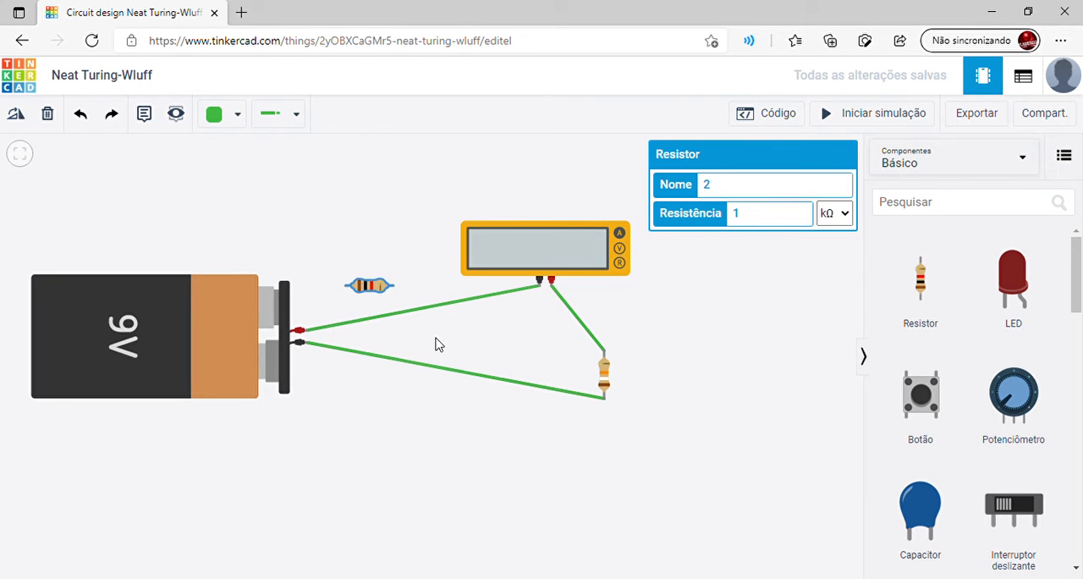
# Replace the wire between the battery's positive terminal and the multimeter's negative probe with the new resistor, wired in series
pyautogui.click(431, 311)
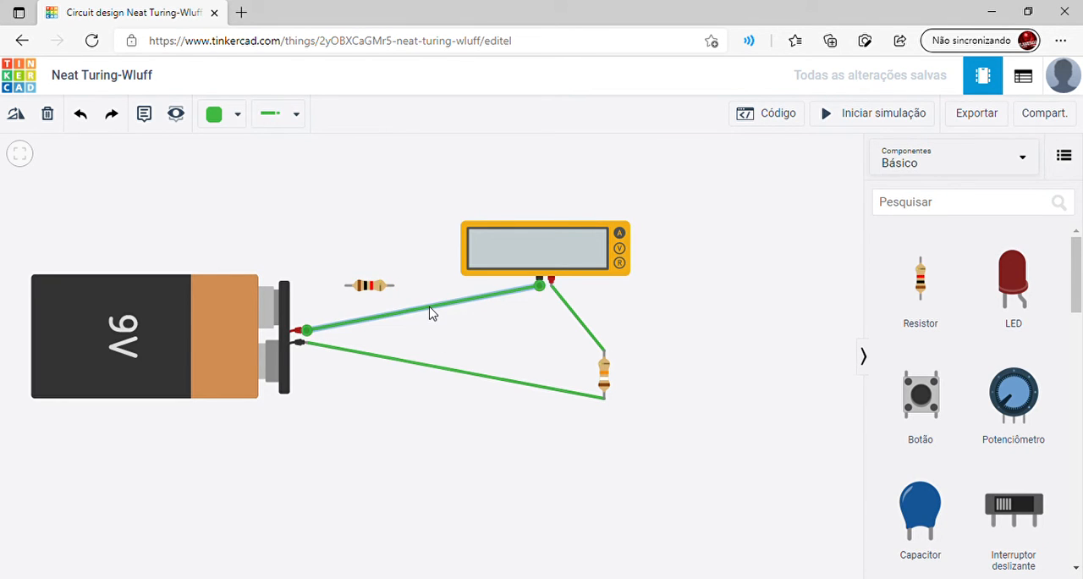
pyautogui.press('Delete')
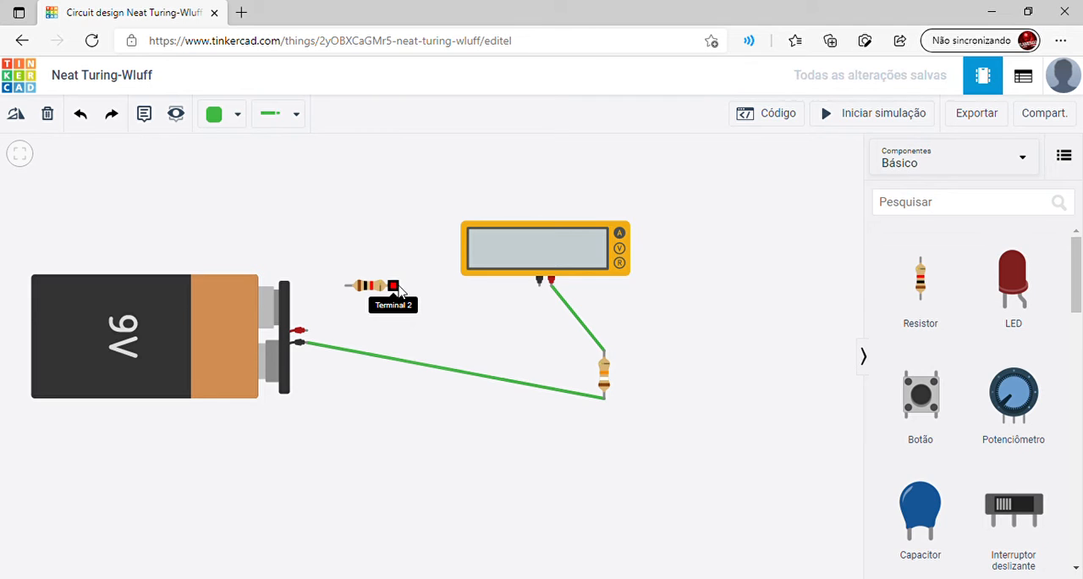
pyautogui.click(393, 285)
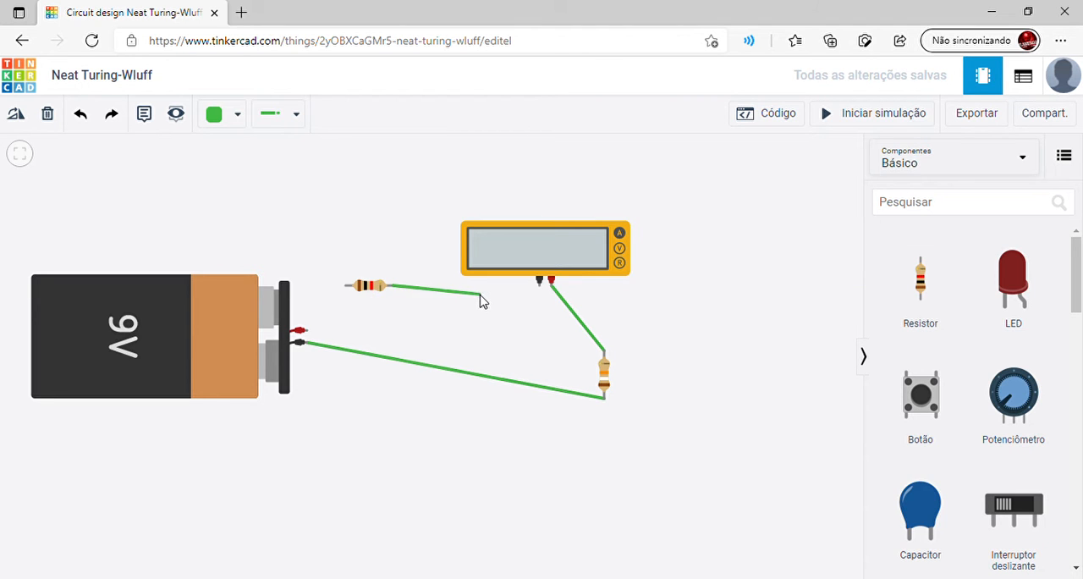
pyautogui.click(540, 285)
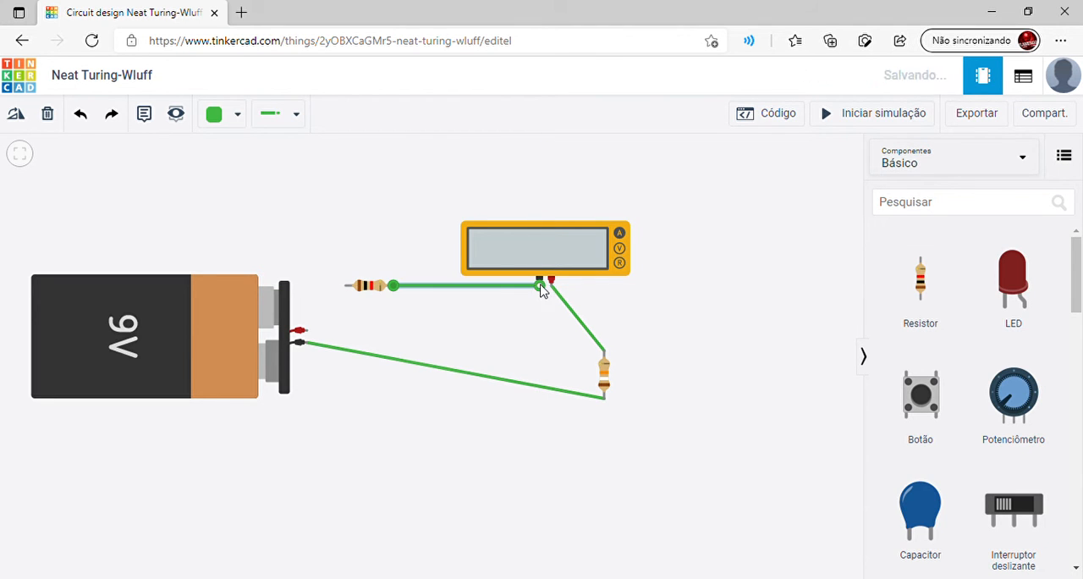
pyautogui.click(346, 286)
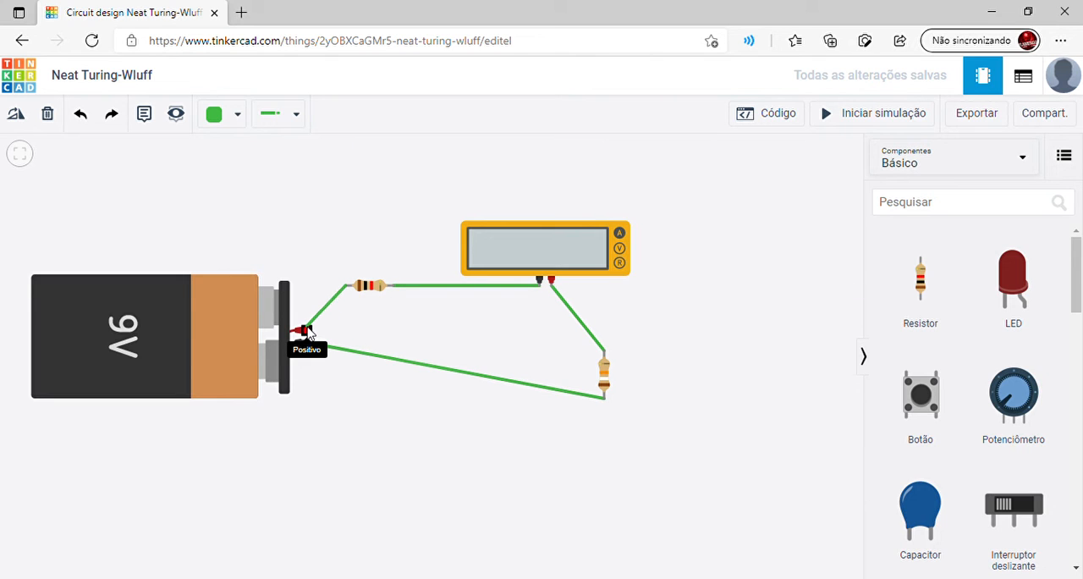
pyautogui.click(305, 330)
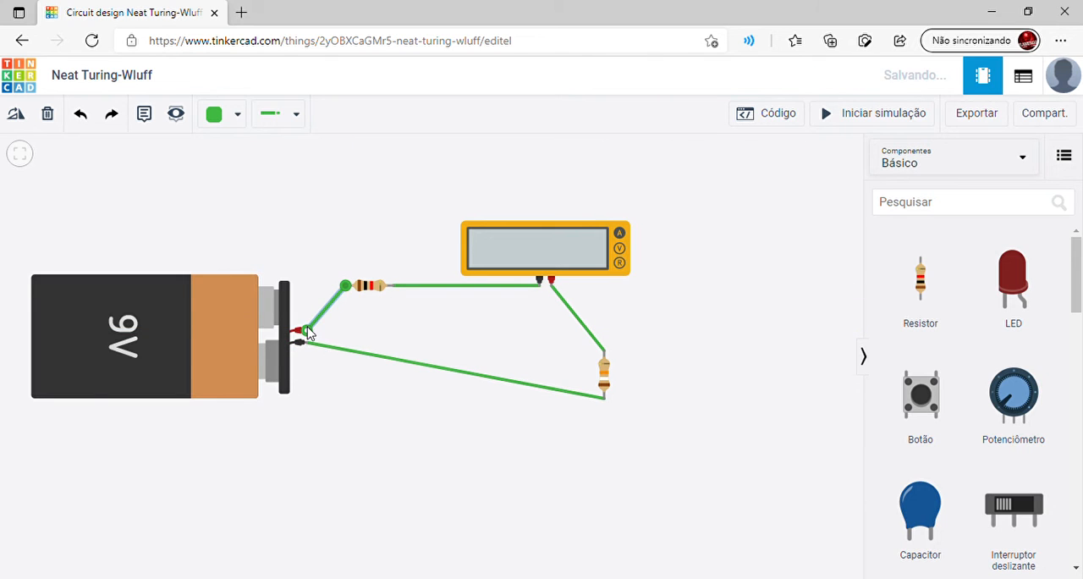
# Run the simulation to measure the current through the series circuit, and stop it
pyautogui.click(853, 119)
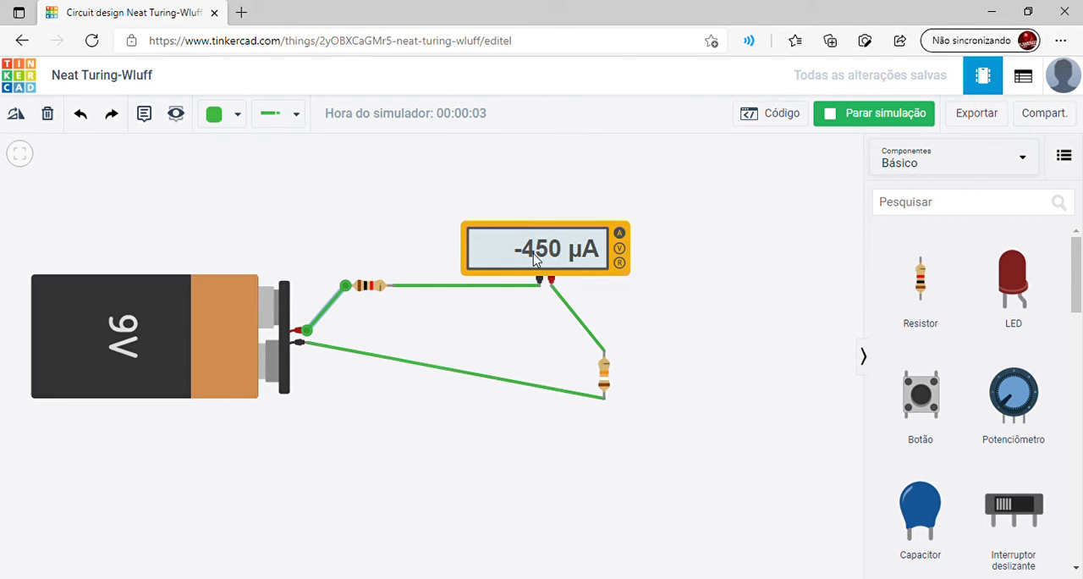
pyautogui.click(767, 279)
pyautogui.click(851, 126)
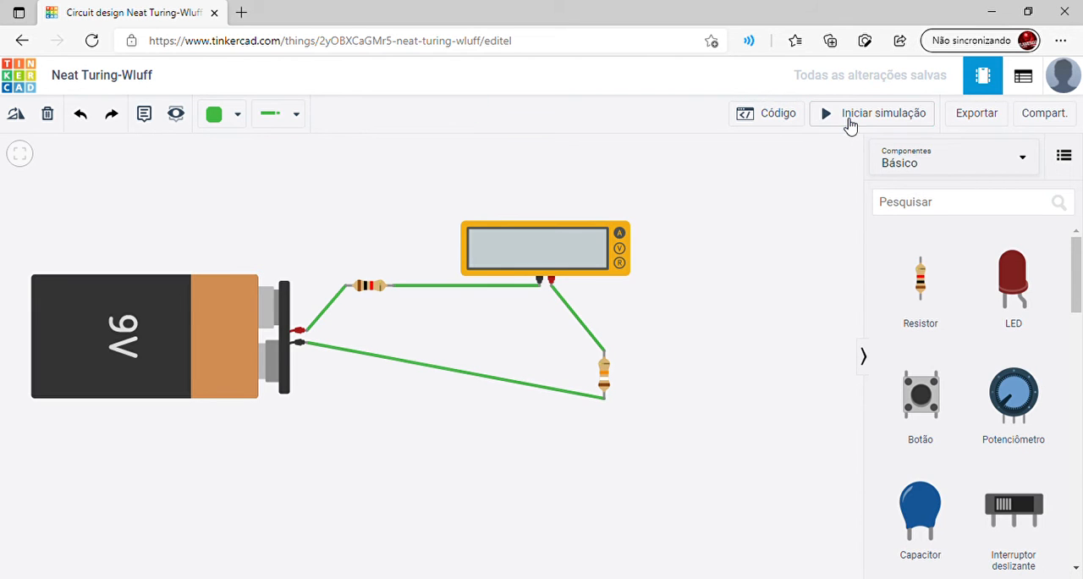
# Switch the multimeter's mode to Resistência and delete both probe wires and the wire from the horizontal resistor to the battery
pyautogui.click(522, 267)
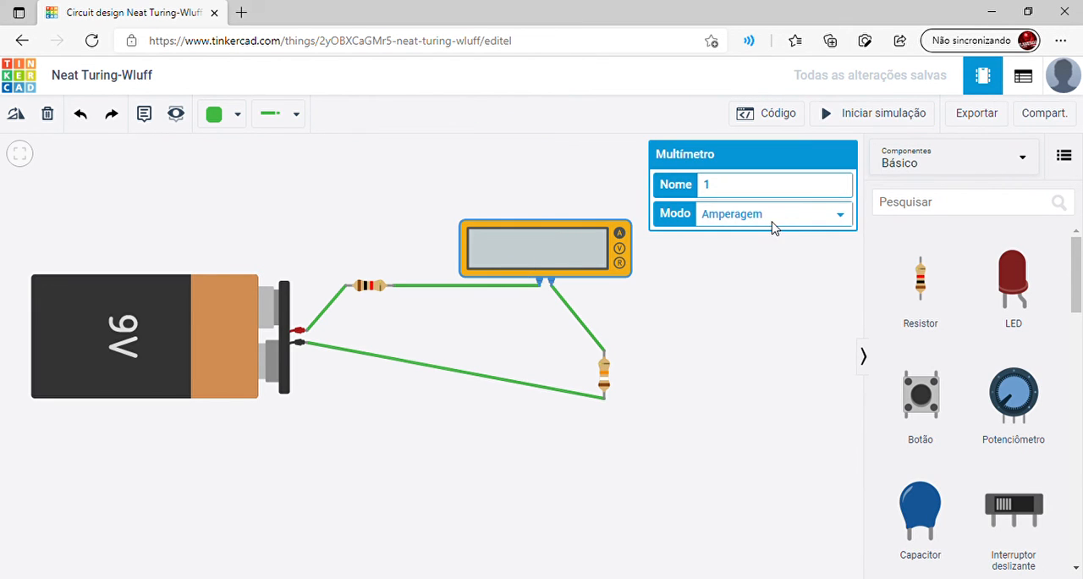
pyautogui.click(759, 271)
pyautogui.click(509, 288)
pyautogui.press('Delete')
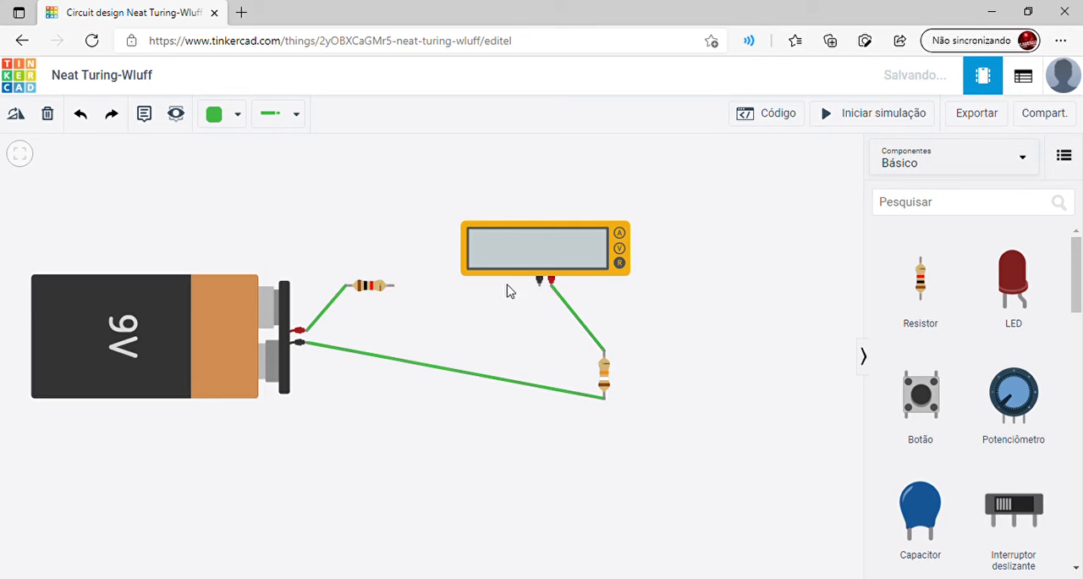
pyautogui.click(580, 330)
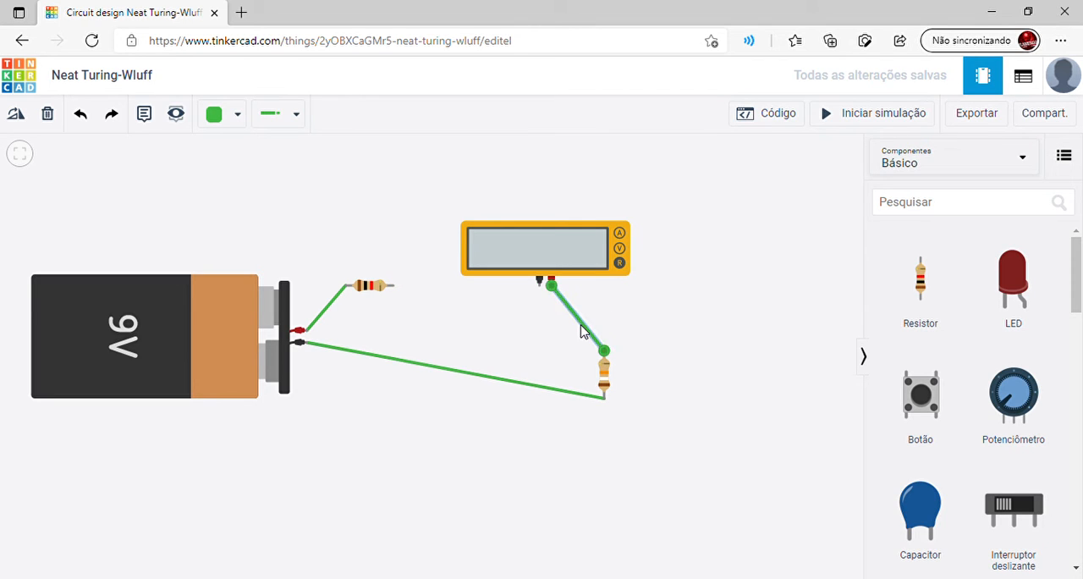
pyautogui.press('Delete')
pyautogui.click(338, 300)
pyautogui.press('Delete')
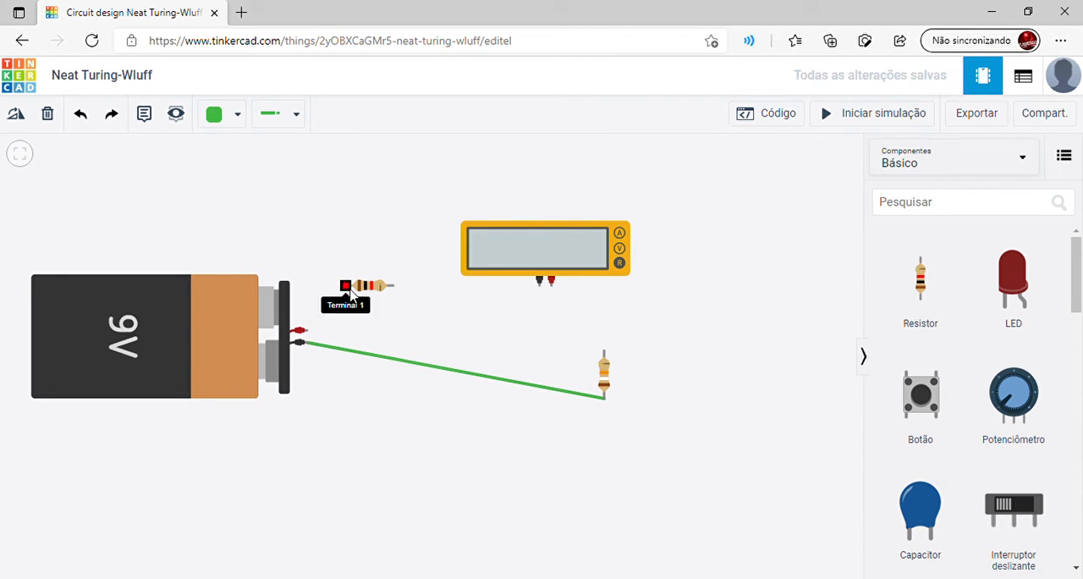
# Move the horizontal resistor beneath the multimeter and shift the multimeter up to make room for wiring
pyautogui.moveTo(373, 288); pyautogui.dragTo(550, 331)
pyautogui.moveTo(536, 262); pyautogui.dragTo(525, 225)
pyautogui.click(548, 277)
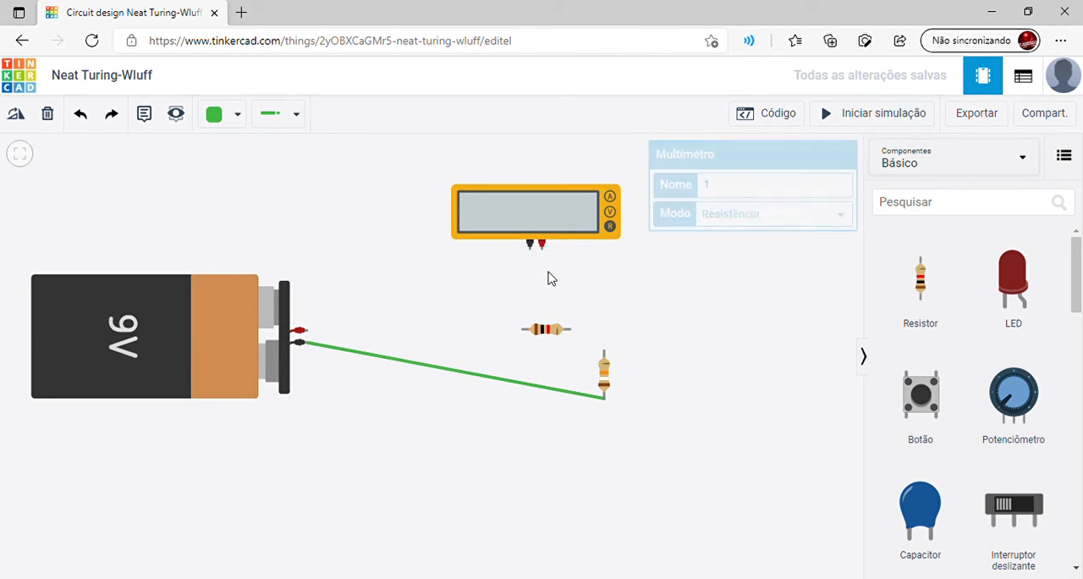
# Wire the multimeter's positive probe to the horizontal resistor's Terminal 1 and its negative probe to Terminal 2, nudging the resistor closer
pyautogui.click(542, 244)
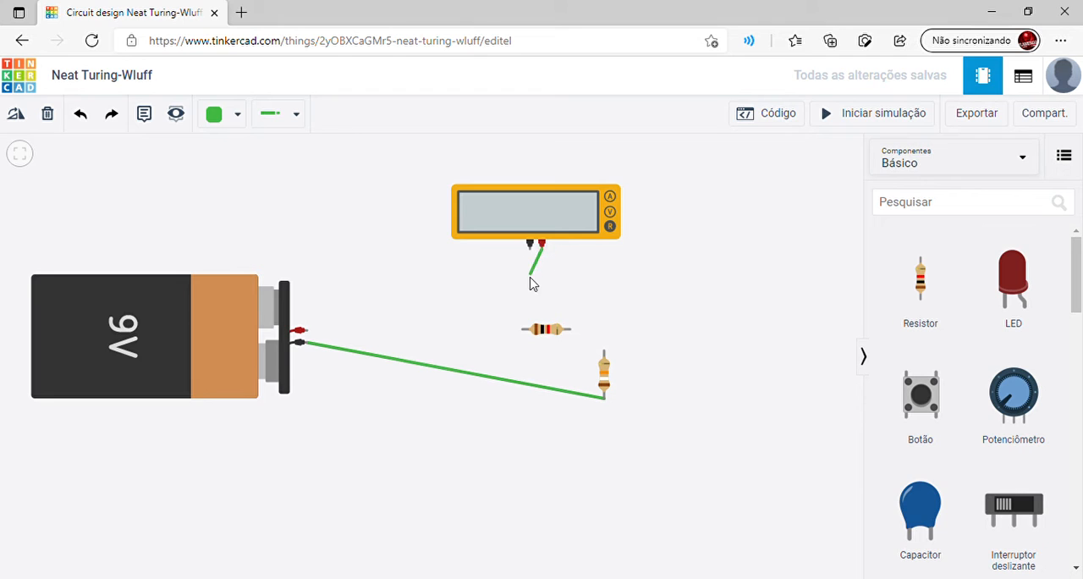
pyautogui.click(523, 329)
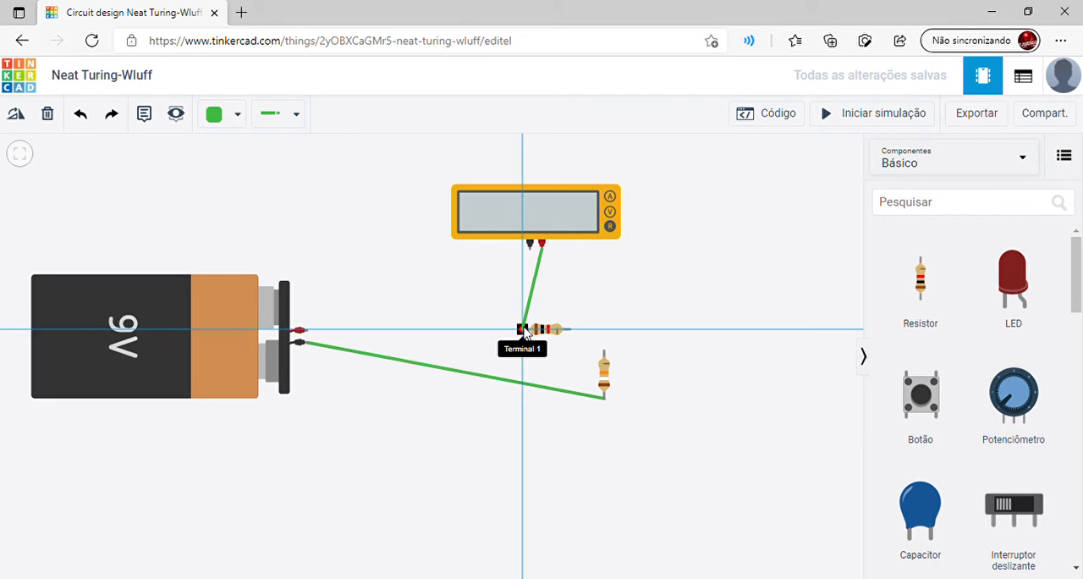
pyautogui.click(529, 245)
pyautogui.click(569, 330)
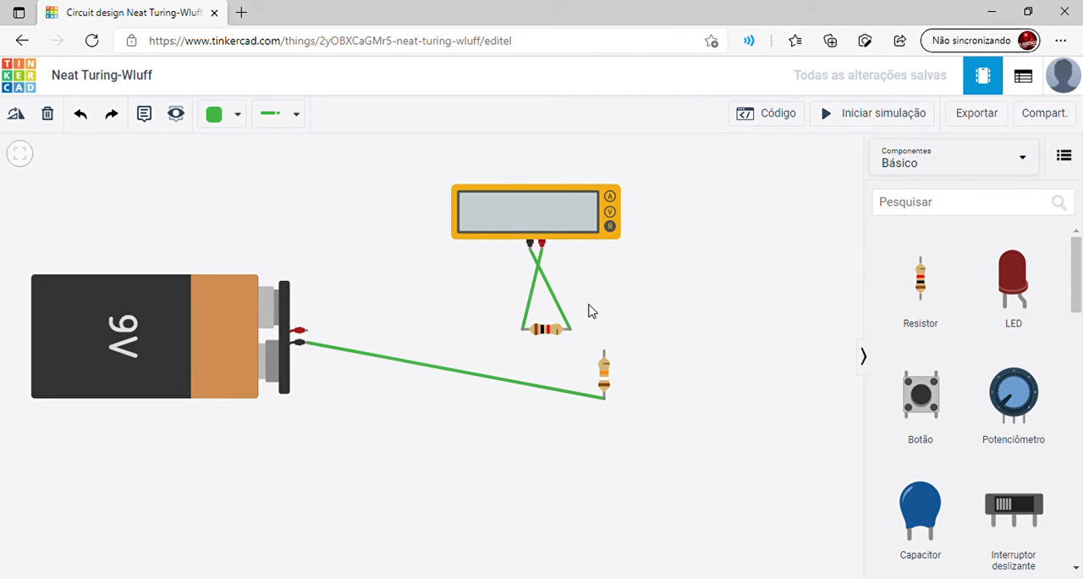
pyautogui.click(549, 330)
pyautogui.moveTo(542, 337); pyautogui.dragTo(536, 328)
pyautogui.click(587, 307)
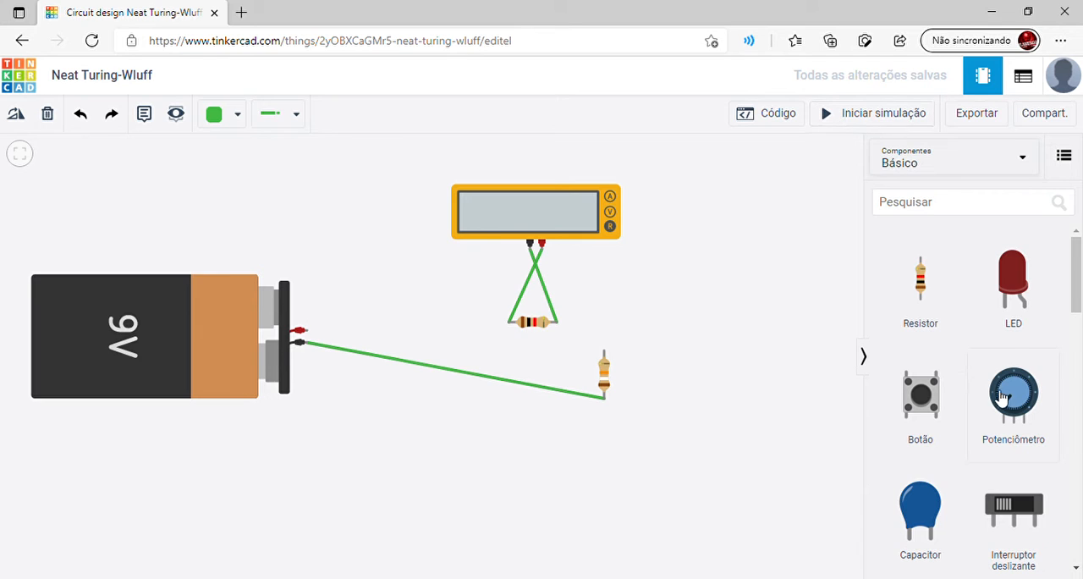
# Start the simulation to measure the wired resistor, trying resistances of 100 kΩ and 0 kΩ on it
pyautogui.click(842, 124)
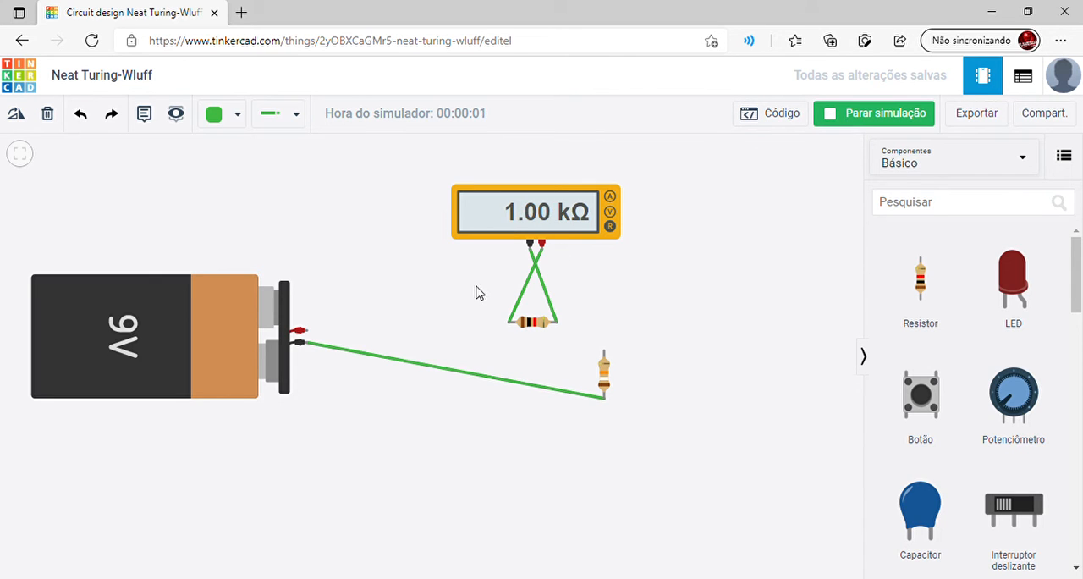
pyautogui.click(527, 329)
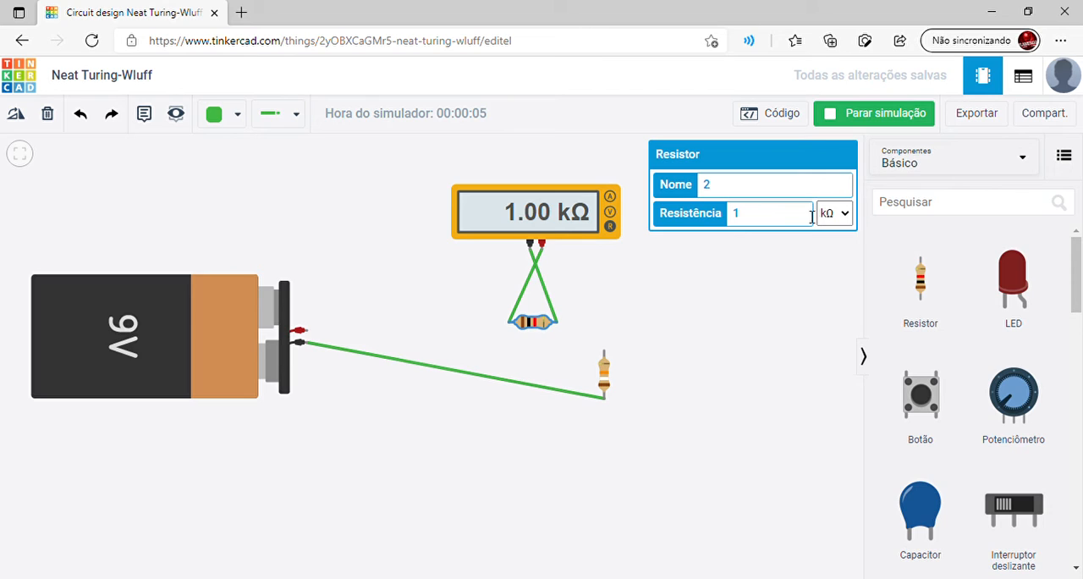
pyautogui.click(787, 222)
pyautogui.write('00')
pyautogui.press('BackSpace')
pyautogui.press('BackSpace')
pyautogui.press('BackSpace')
pyautogui.write('0')
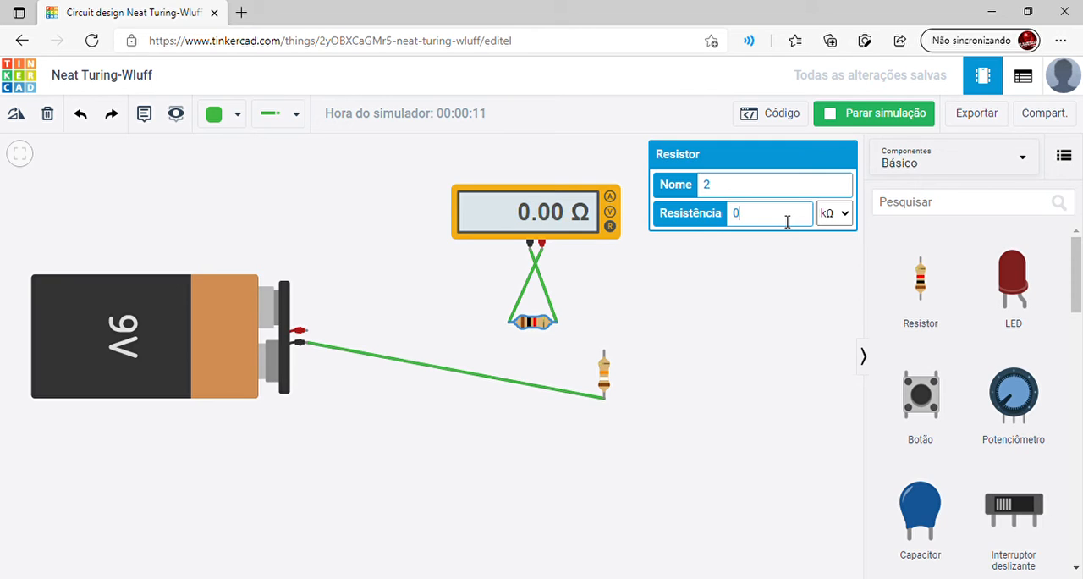
pyautogui.write('1')
# Clear the wired resistor's resistance value and stop the simulation
pyautogui.press('BackSpace')
pyautogui.press('BackSpace')
pyautogui.press('BackSpace')
pyautogui.click(844, 117)
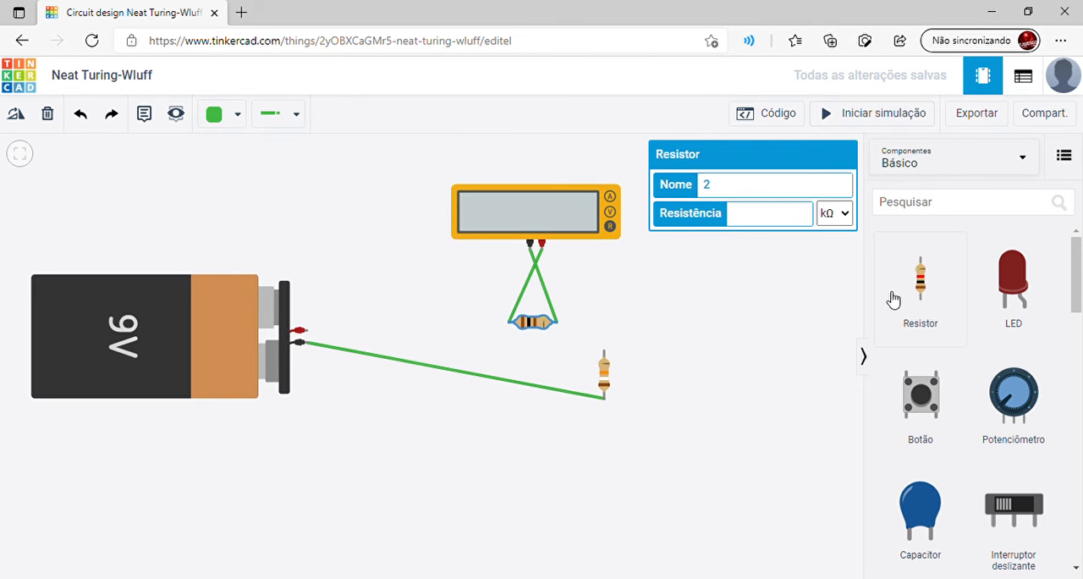
# Add another resistor, rotate it to horizontal, and place it just below the resistor wired to the multimeter
pyautogui.click(926, 310)
pyautogui.moveTo(926, 310); pyautogui.dragTo(622, 315)
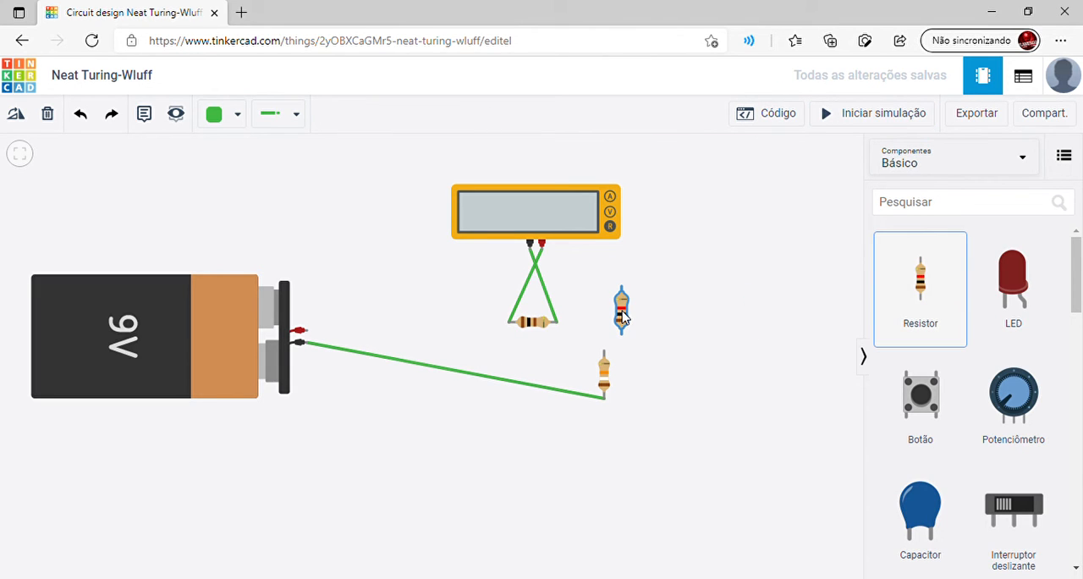
pyautogui.click(19, 114)
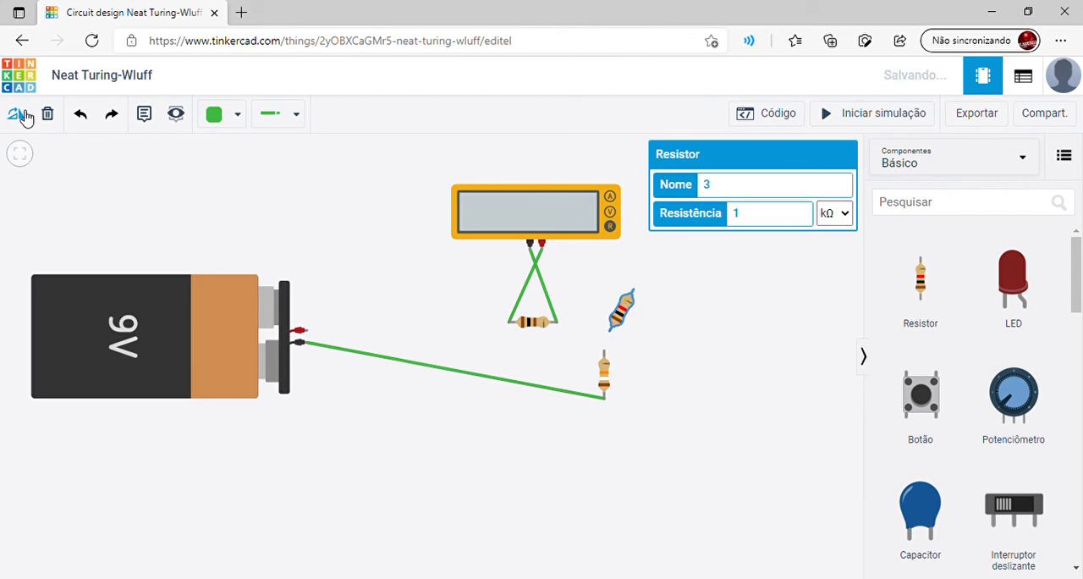
pyautogui.click(21, 115)
pyautogui.click(20, 115)
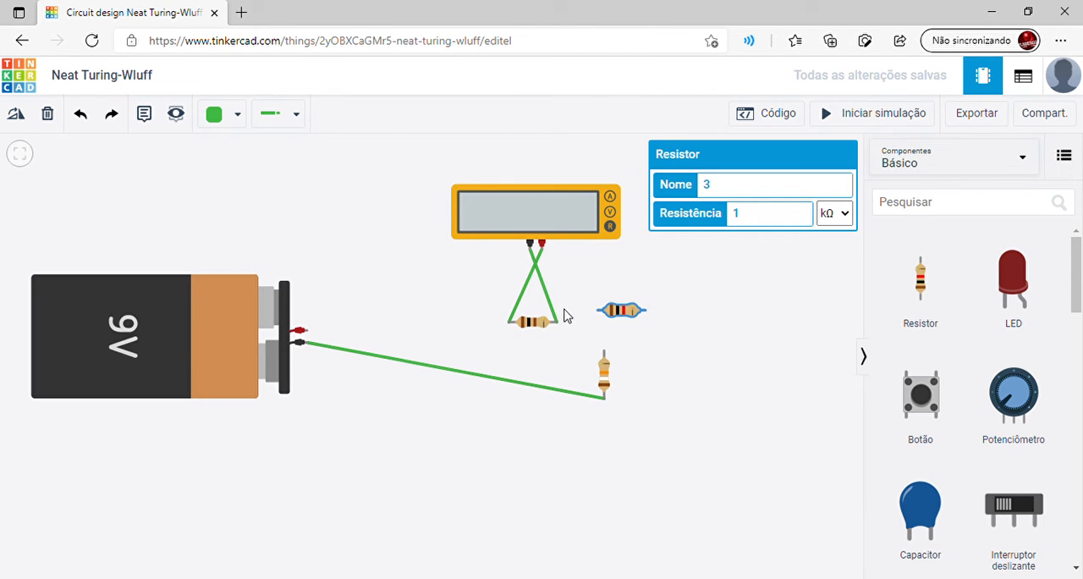
pyautogui.moveTo(630, 316); pyautogui.dragTo(535, 359)
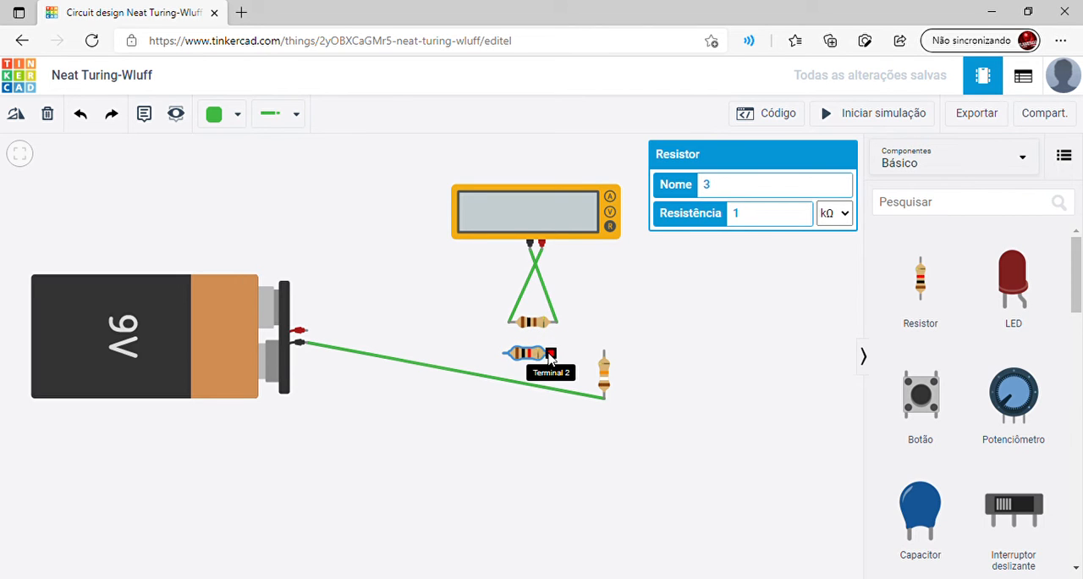
# Wire the new resistor in parallel with the measured one, joining Terminal 2 to Terminal 2 and Terminal 1 to Terminal 1
pyautogui.click(550, 354)
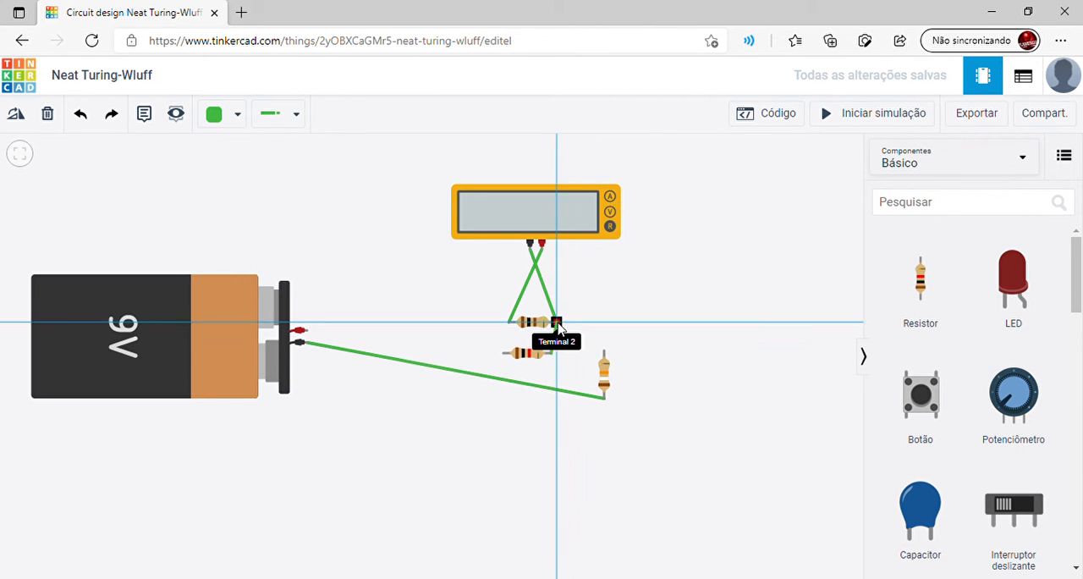
pyautogui.click(557, 322)
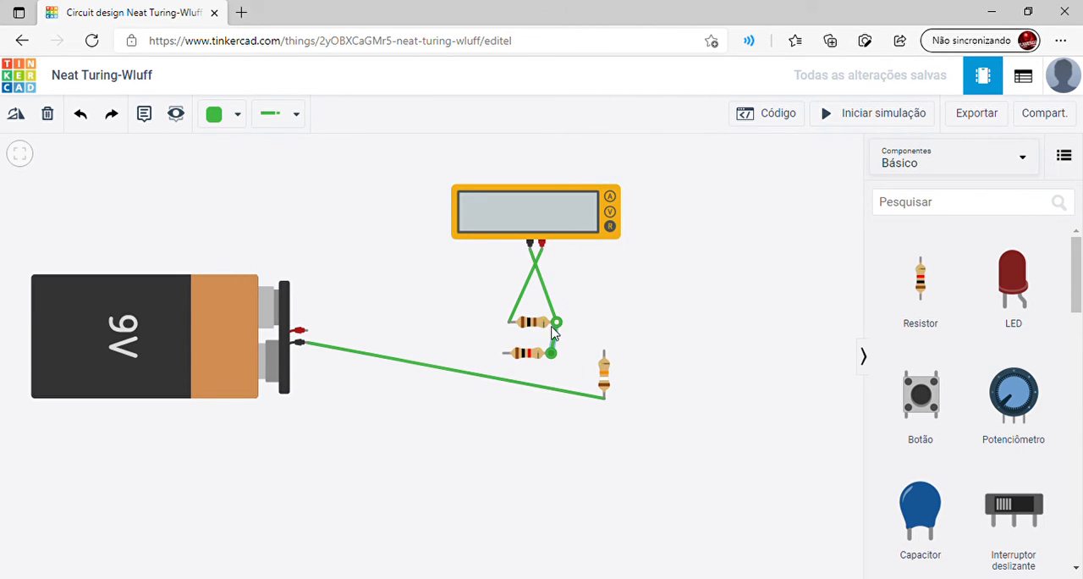
pyautogui.click(504, 354)
pyautogui.click(509, 322)
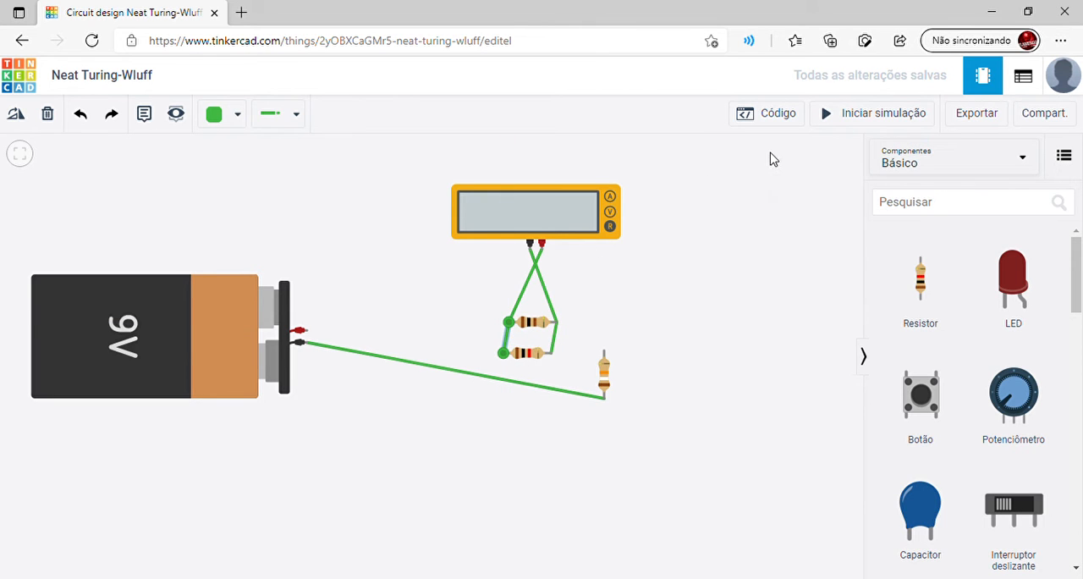
# Start the simulation, set the upper parallel resistor to 20 kΩ, and check the resistance settings of both parallel resistors
pyautogui.click(839, 119)
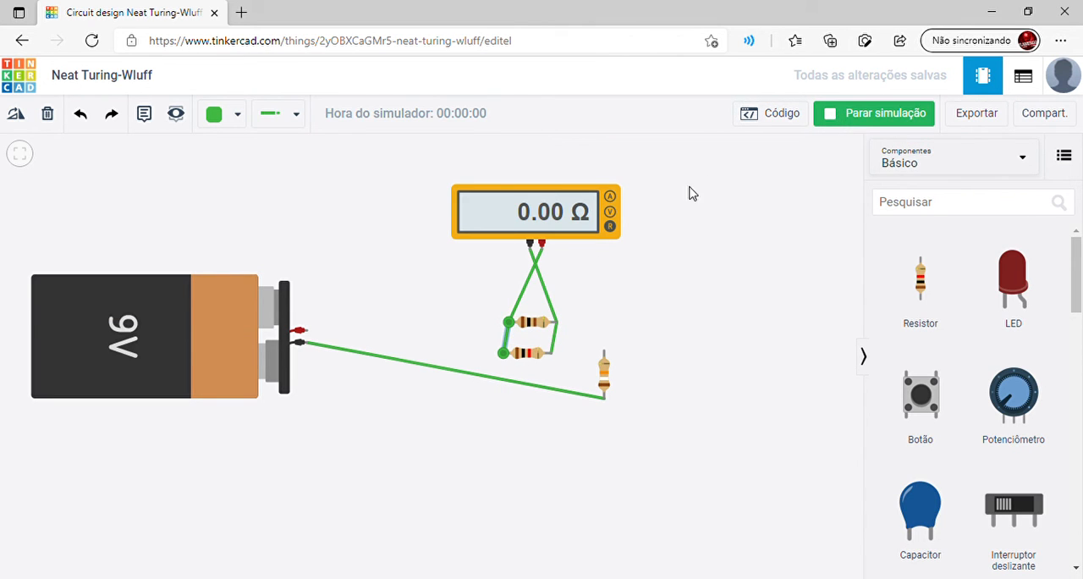
pyautogui.click(526, 329)
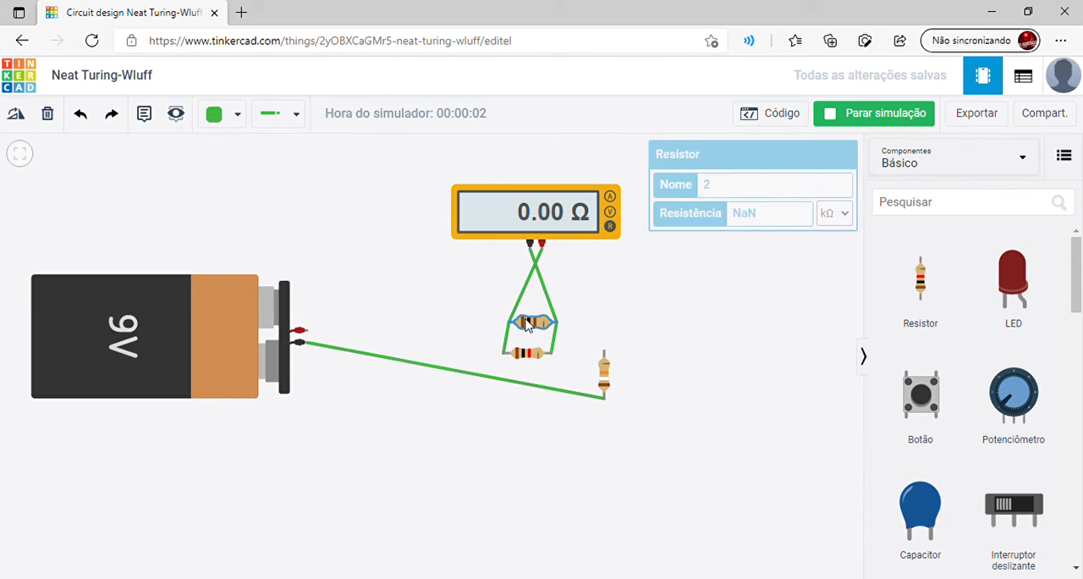
pyautogui.press('BackSpace')
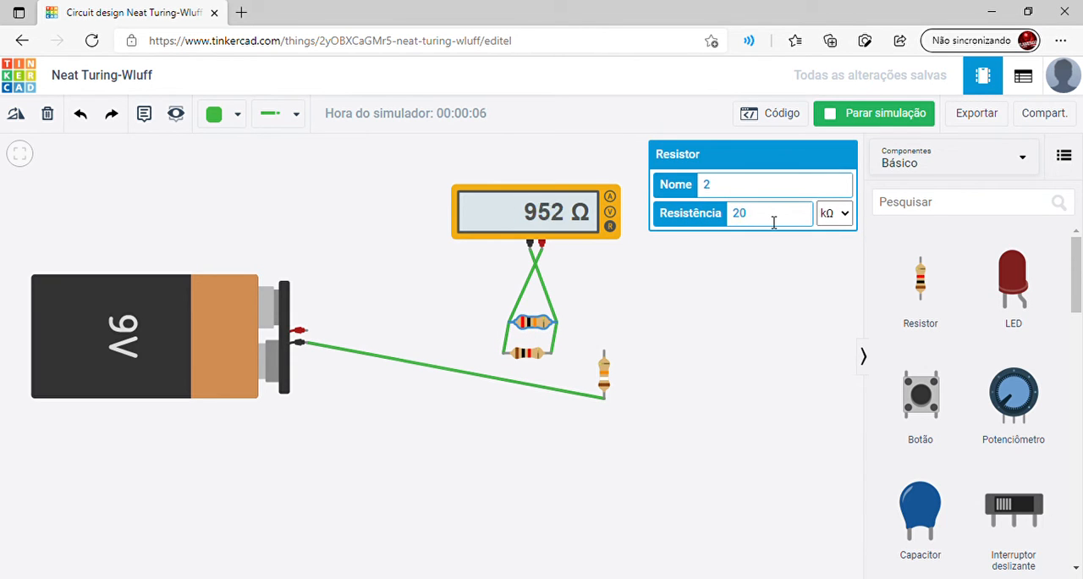
pyautogui.click(663, 289)
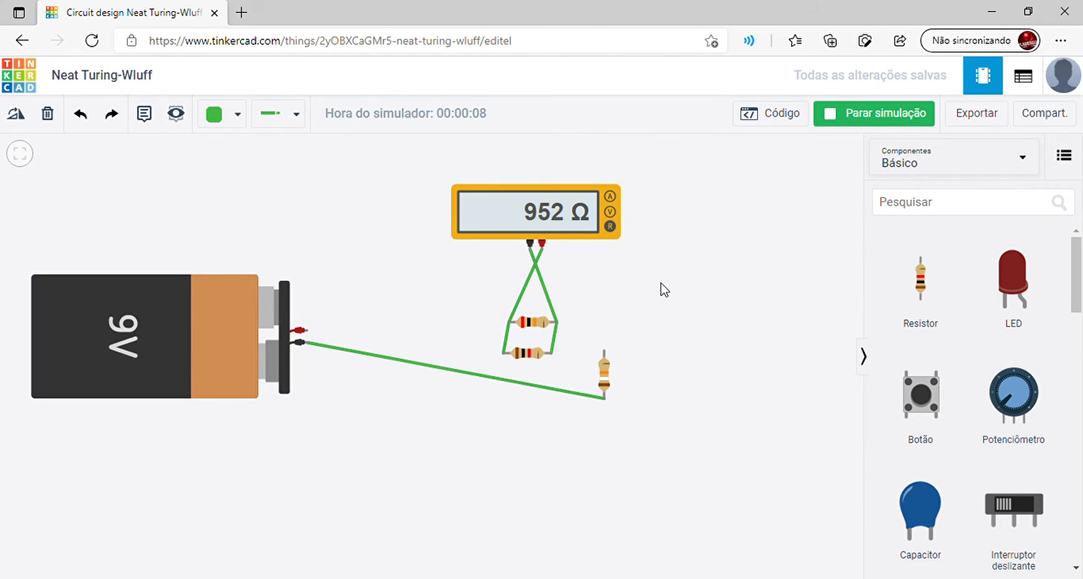
pyautogui.click(538, 323)
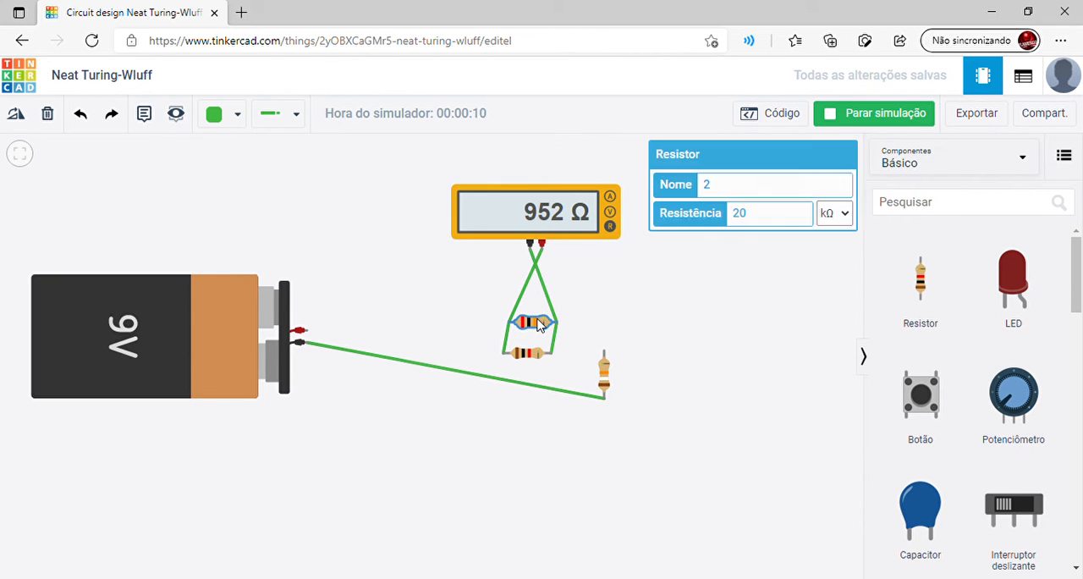
pyautogui.click(533, 356)
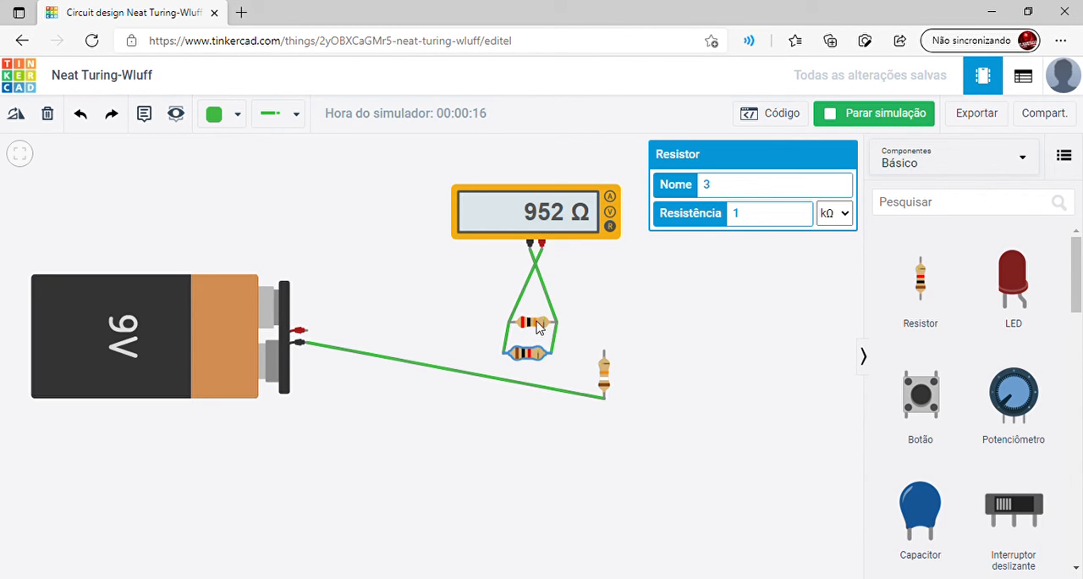
# Stop the simulation and delete the multimeter from the circuit
pyautogui.click(841, 118)
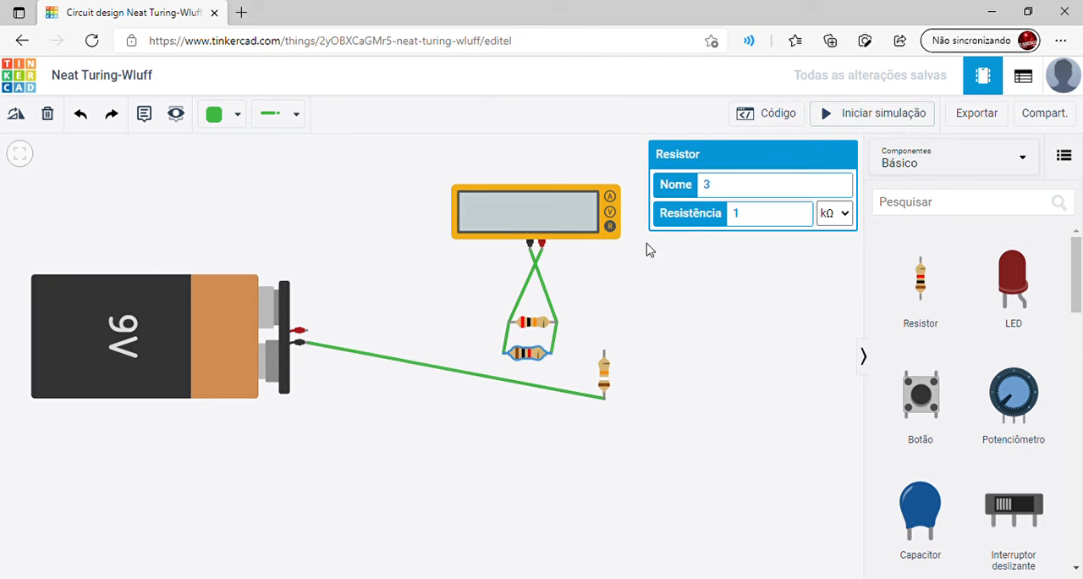
pyautogui.click(544, 234)
pyautogui.press('Delete')
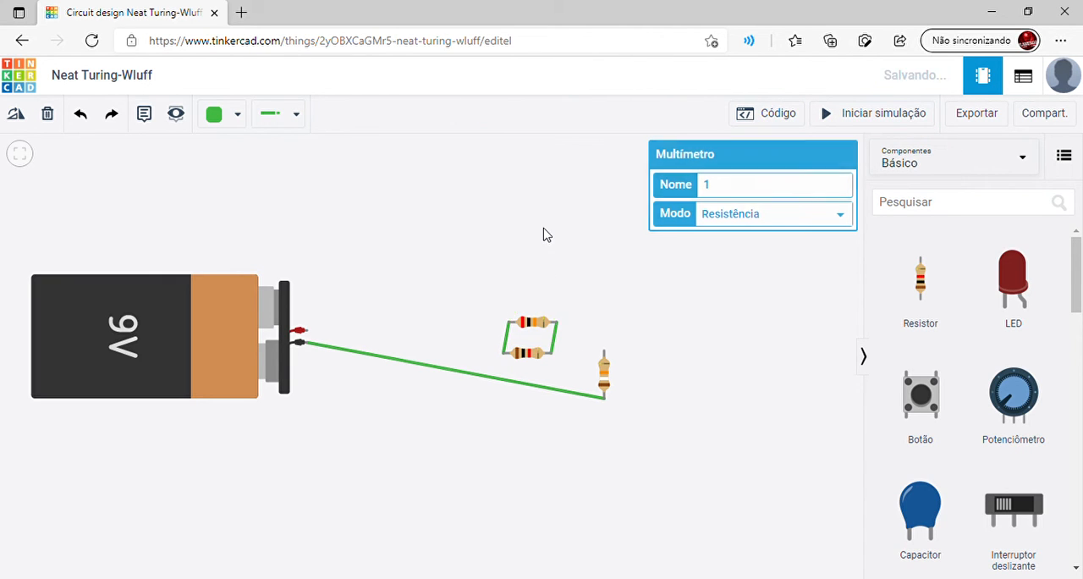
# Try to find the oscilloscope by searching and browsing the basic components
pyautogui.click(922, 211)
pyautogui.write('o')
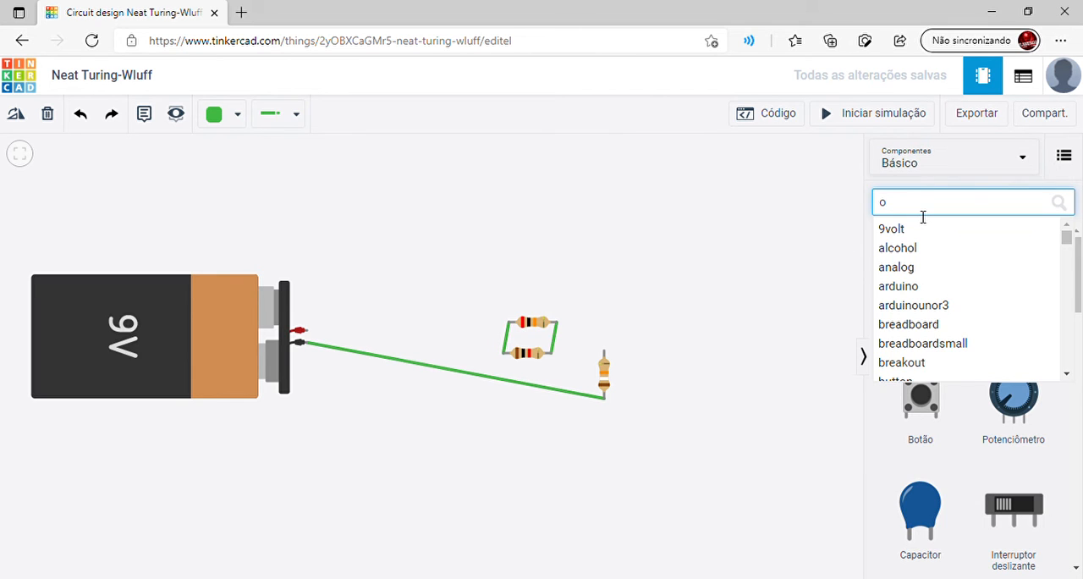
pyautogui.write('s')
pyautogui.write('c')
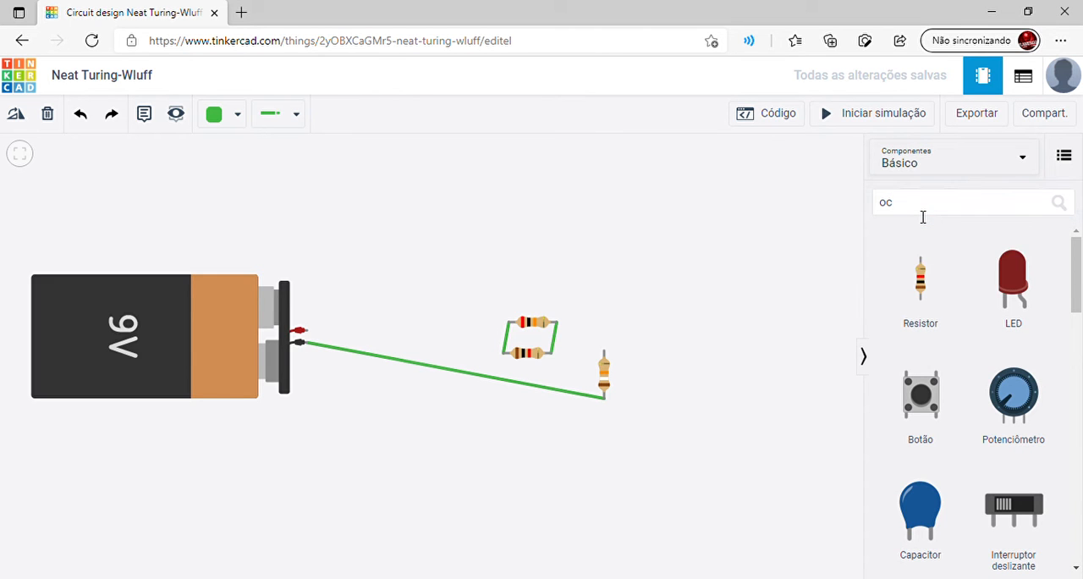
pyautogui.scroll(-1, 1078, 296)
pyautogui.moveTo(1079, 296); pyautogui.dragTo(1079, 499)
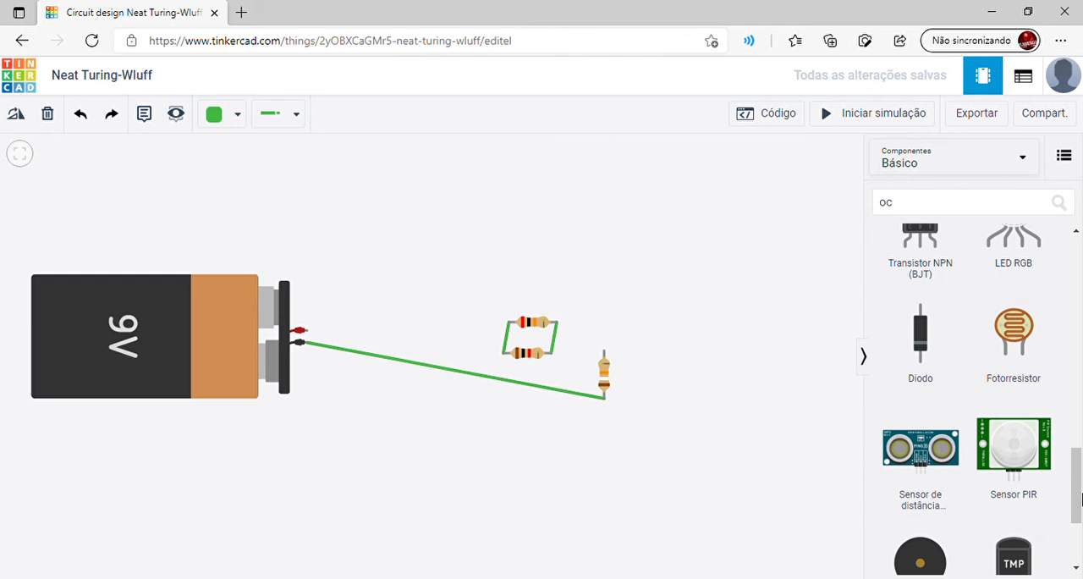
# Show all components and place an oscilloscope from the instruments category in the empty area beside the parallel resistors
pyautogui.click(1004, 156)
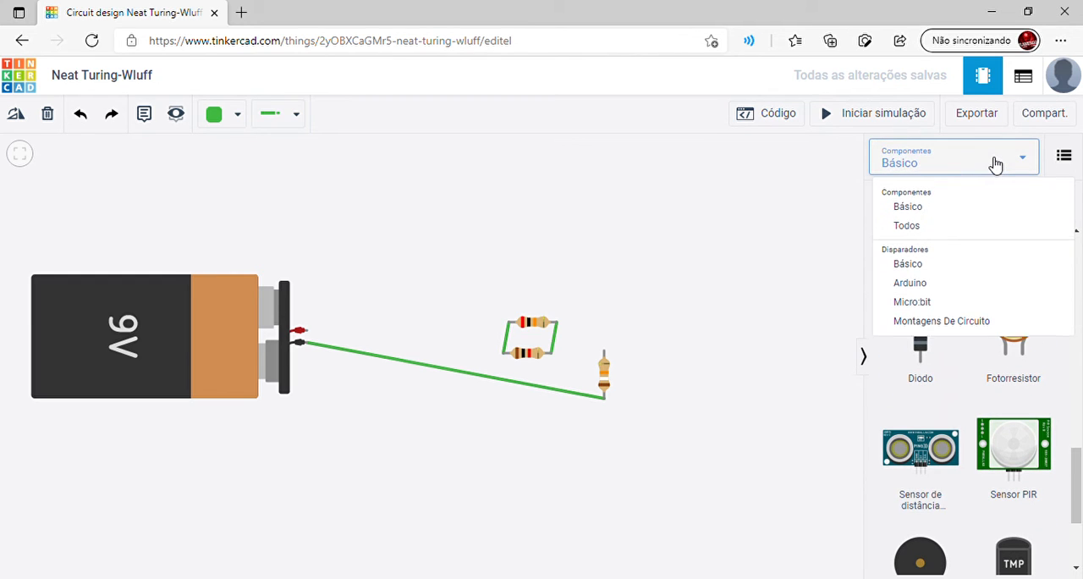
pyautogui.click(961, 227)
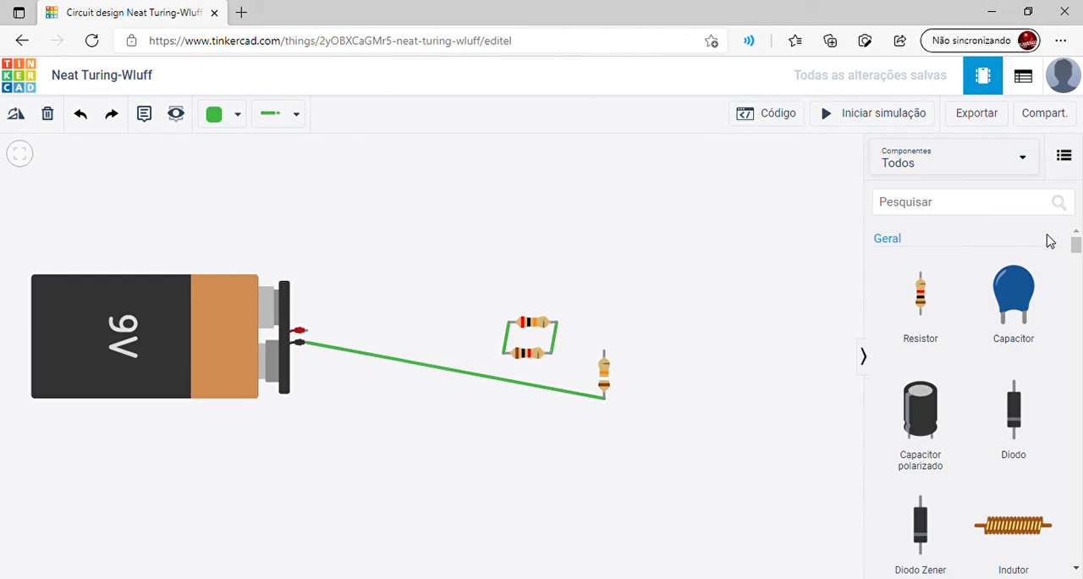
pyautogui.moveTo(1075, 246); pyautogui.dragTo(1078, 427)
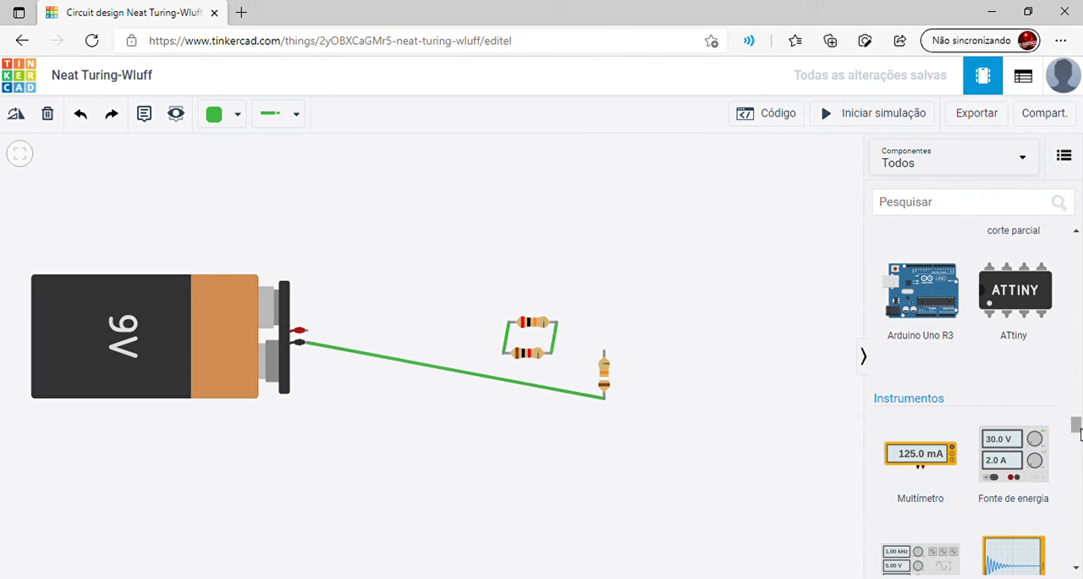
pyautogui.moveTo(1078, 430); pyautogui.dragTo(1078, 434)
pyautogui.moveTo(985, 512); pyautogui.dragTo(701, 395)
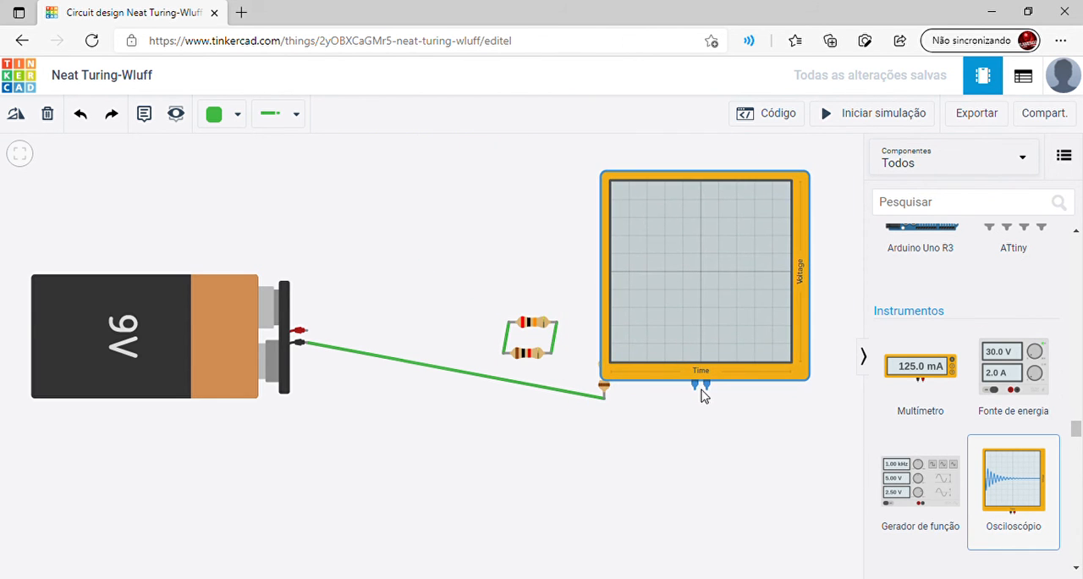
# Delete the three remaining resistors and move the oscilloscope closer to the 9V battery
pyautogui.click(605, 394)
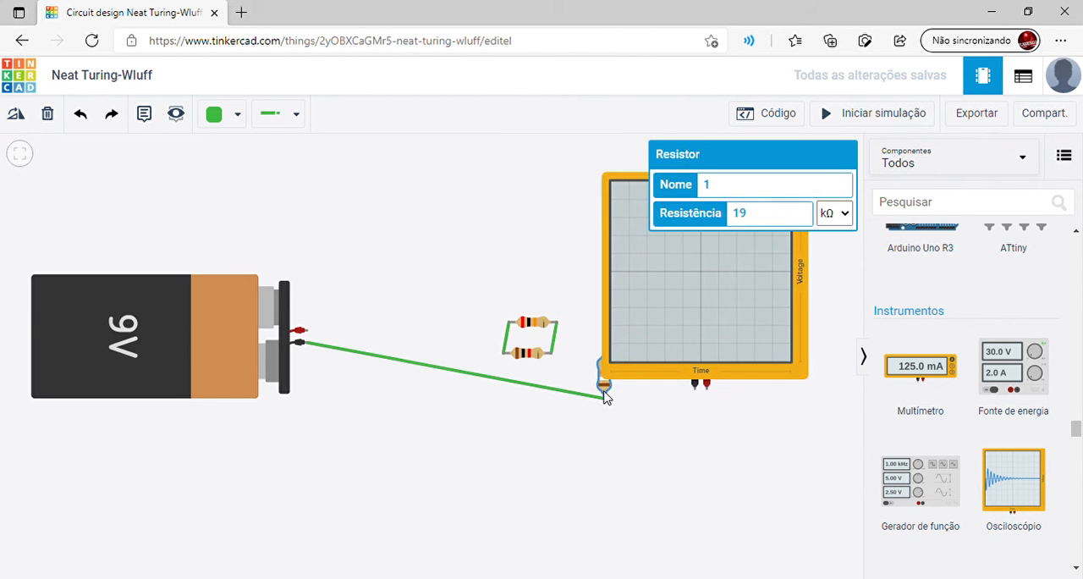
pyautogui.press('Delete')
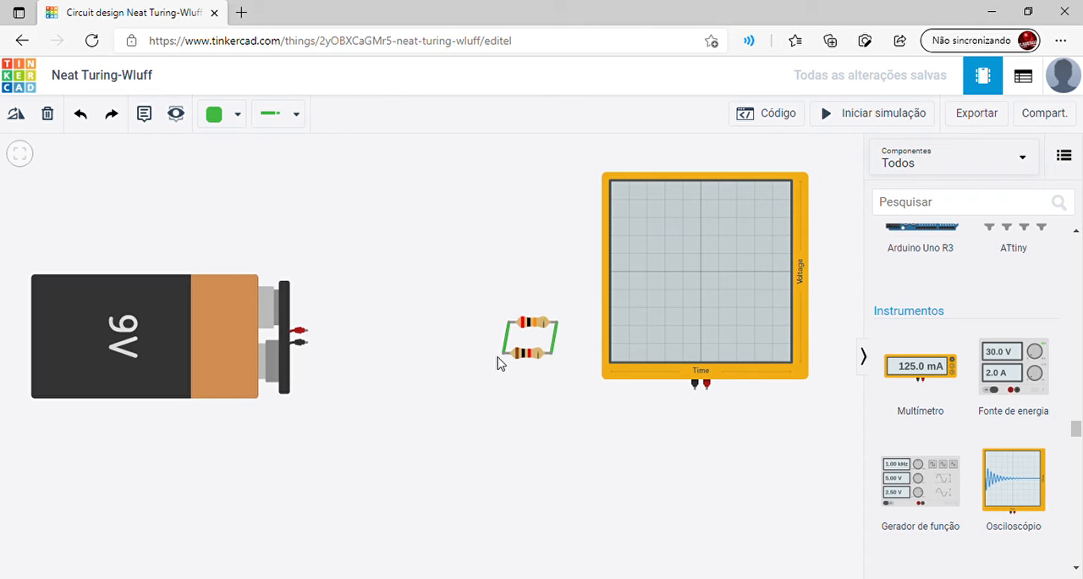
pyautogui.click(522, 355)
pyautogui.press('Delete')
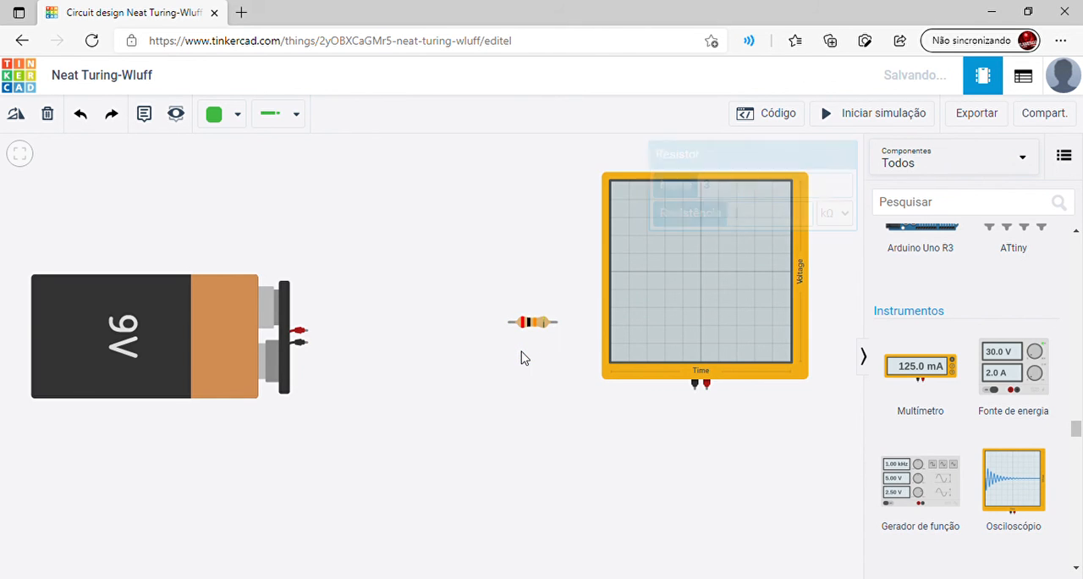
pyautogui.click(531, 323)
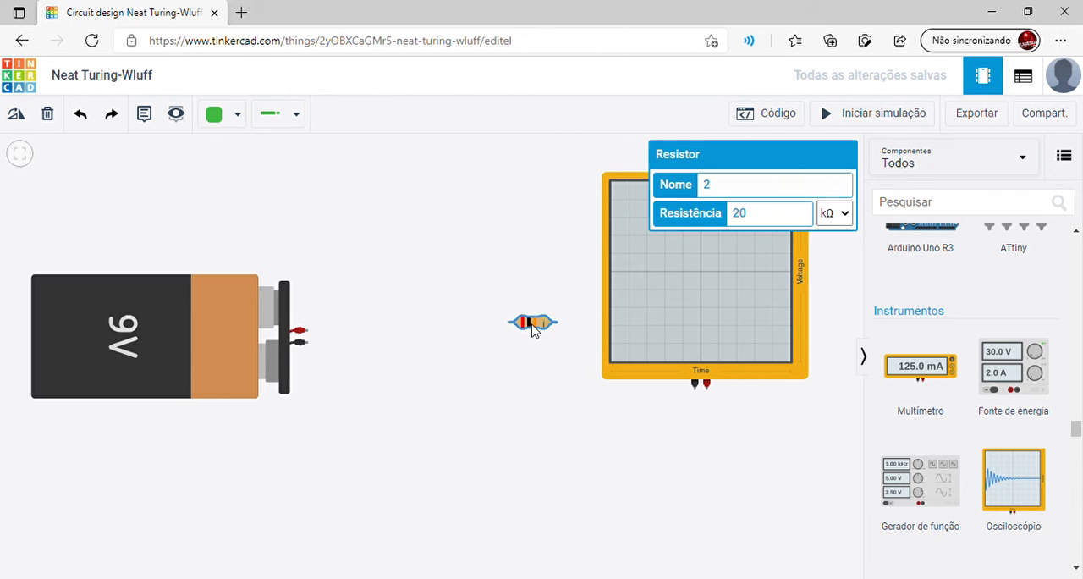
pyautogui.press('Delete')
pyautogui.moveTo(695, 281); pyautogui.dragTo(546, 259)
pyautogui.click(465, 438)
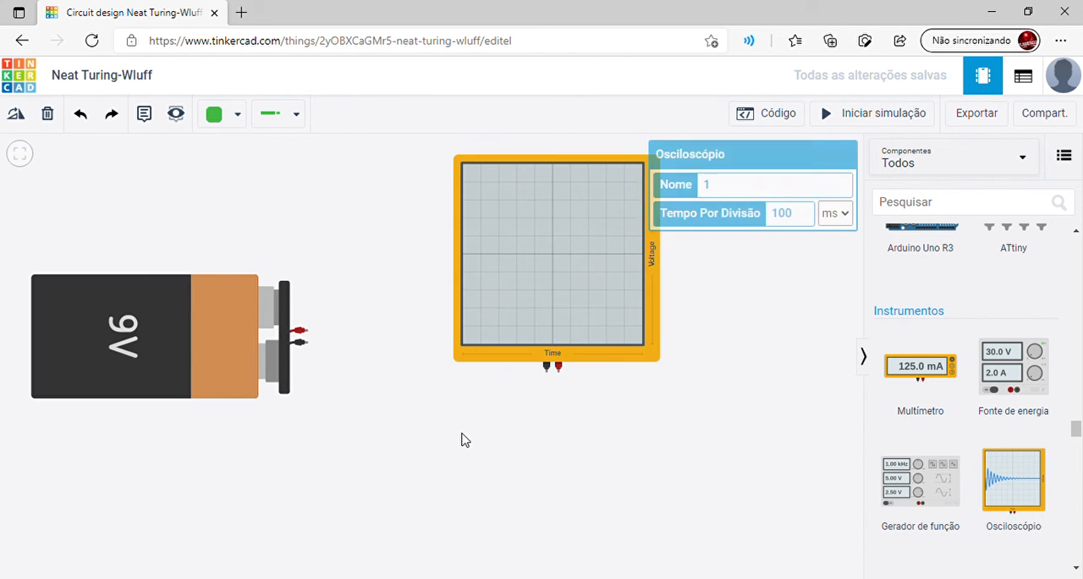
# Wire the oscilloscope's positive terminal to the battery's positive terminal, routing the wire below the oscilloscope with right-angle bends
pyautogui.click(558, 378)
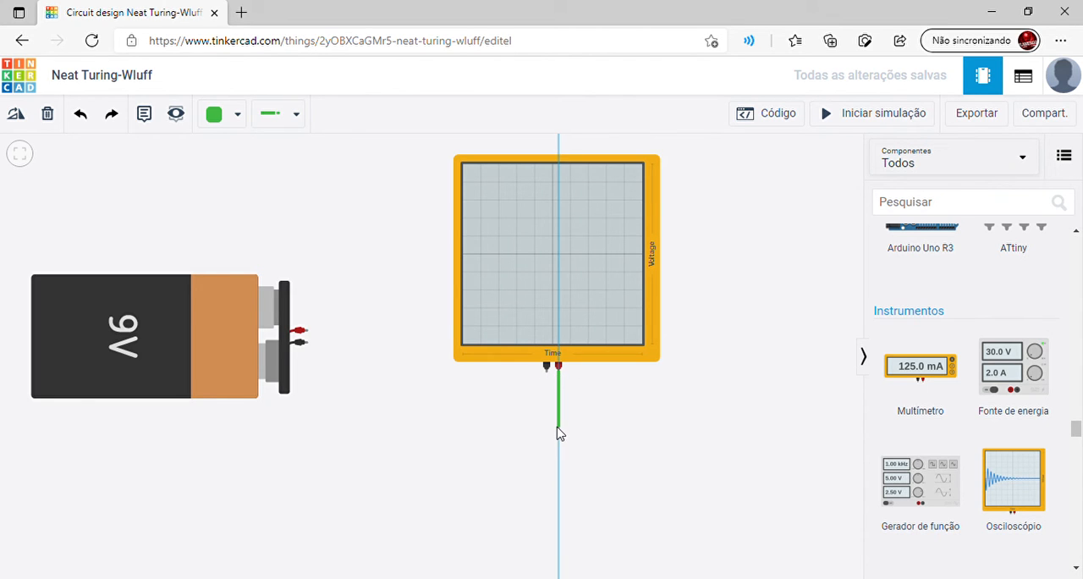
pyautogui.click(559, 427)
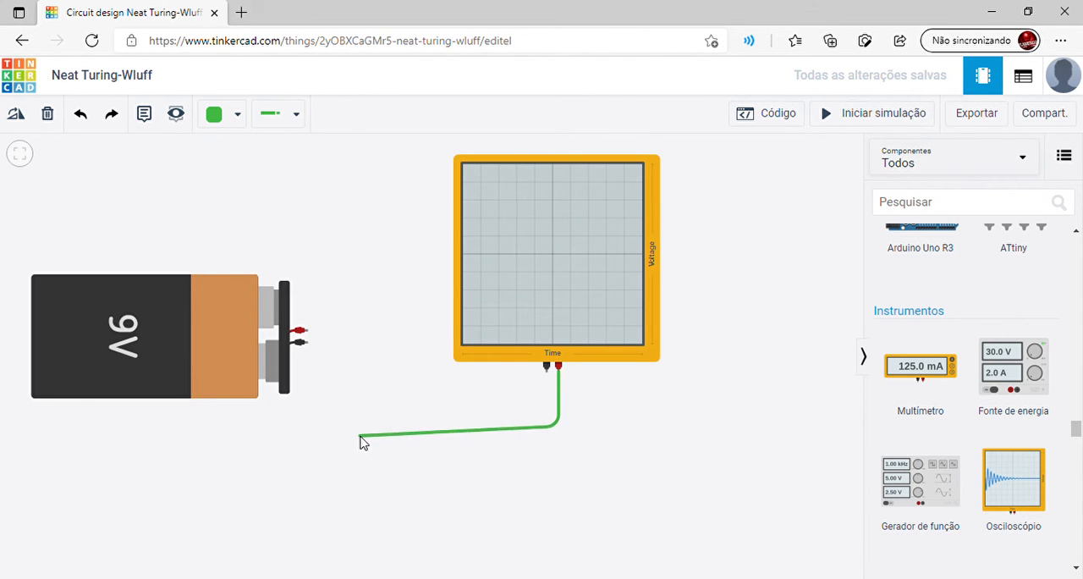
pyautogui.click(356, 429)
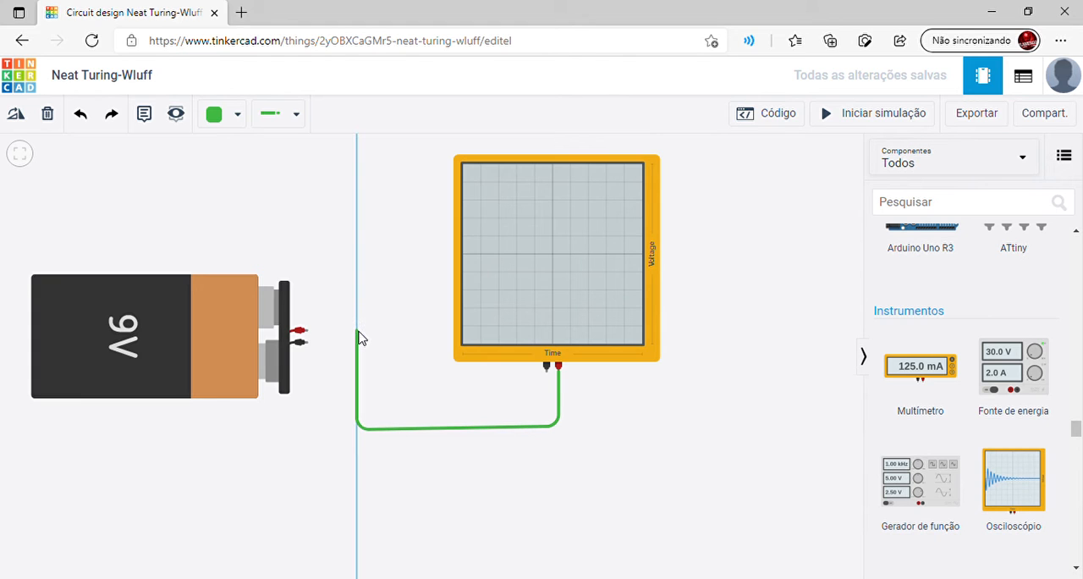
pyautogui.click(357, 332)
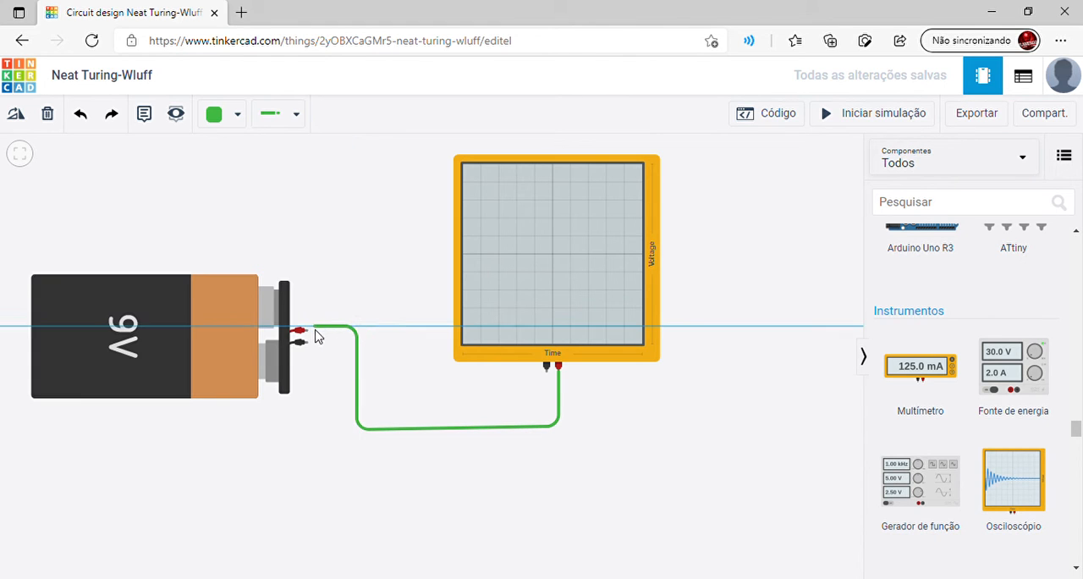
pyautogui.click(307, 332)
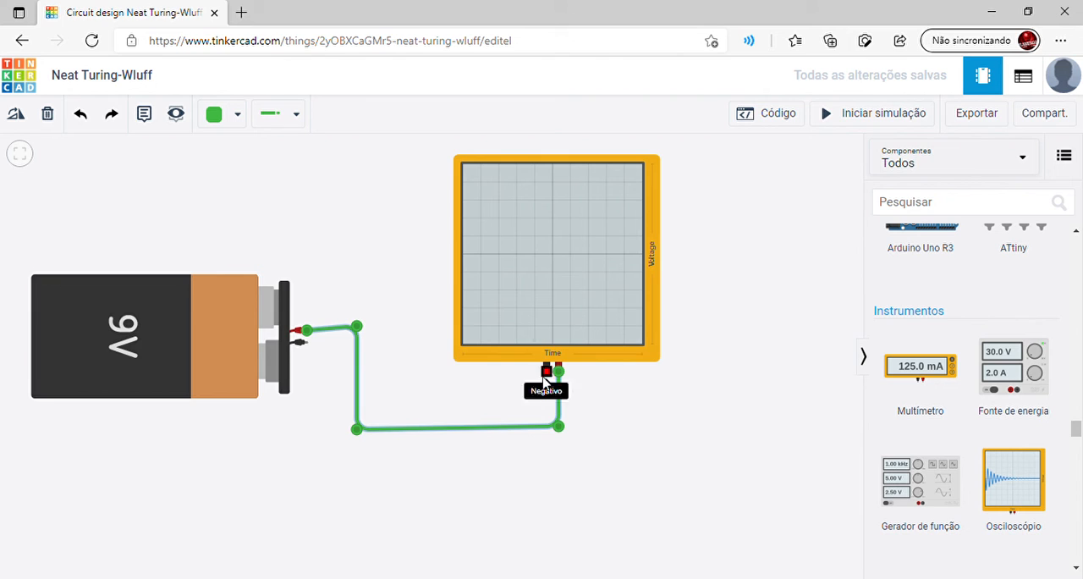
# Wire the oscilloscope's negative terminal to the battery's negative terminal, routing it below and around the positive wire
pyautogui.click(548, 371)
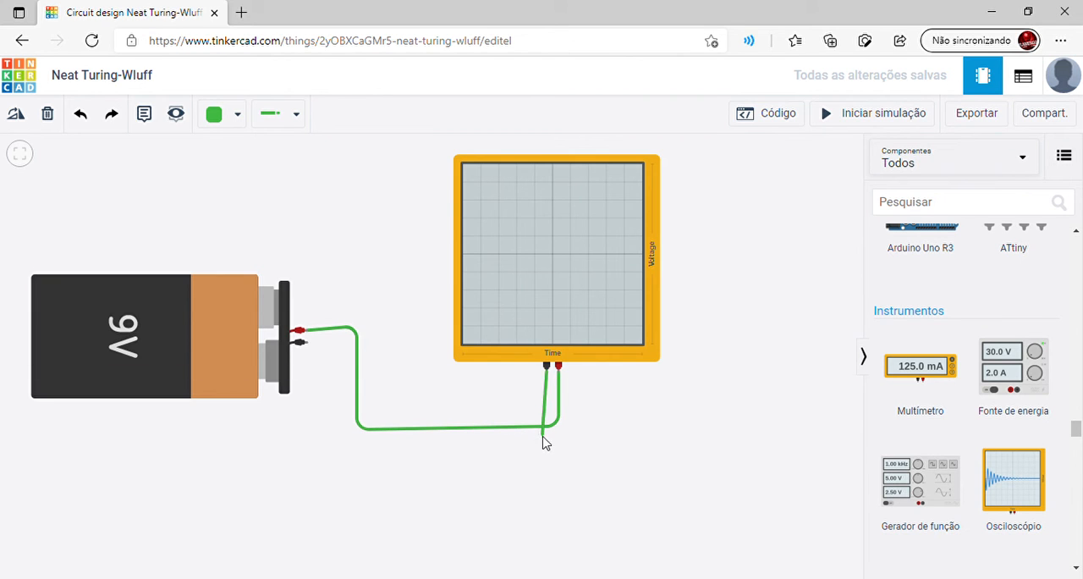
pyautogui.click(545, 450)
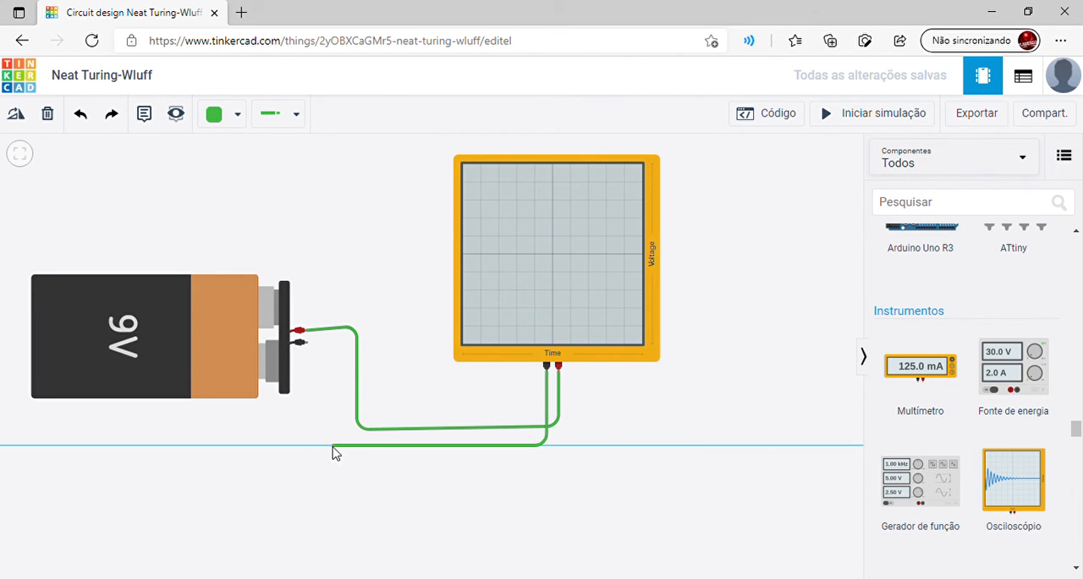
pyautogui.click(328, 447)
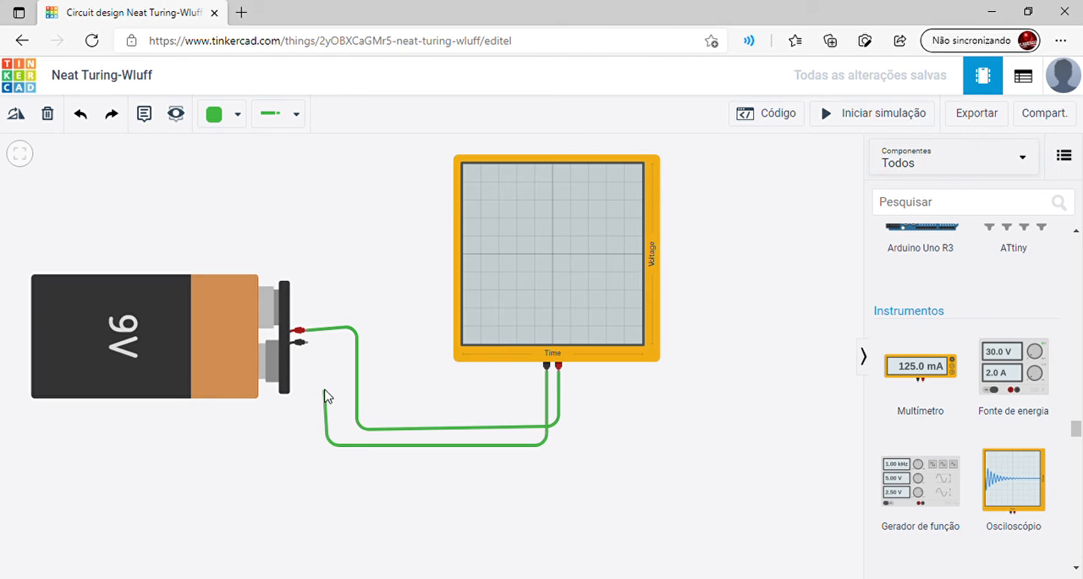
pyautogui.click(329, 341)
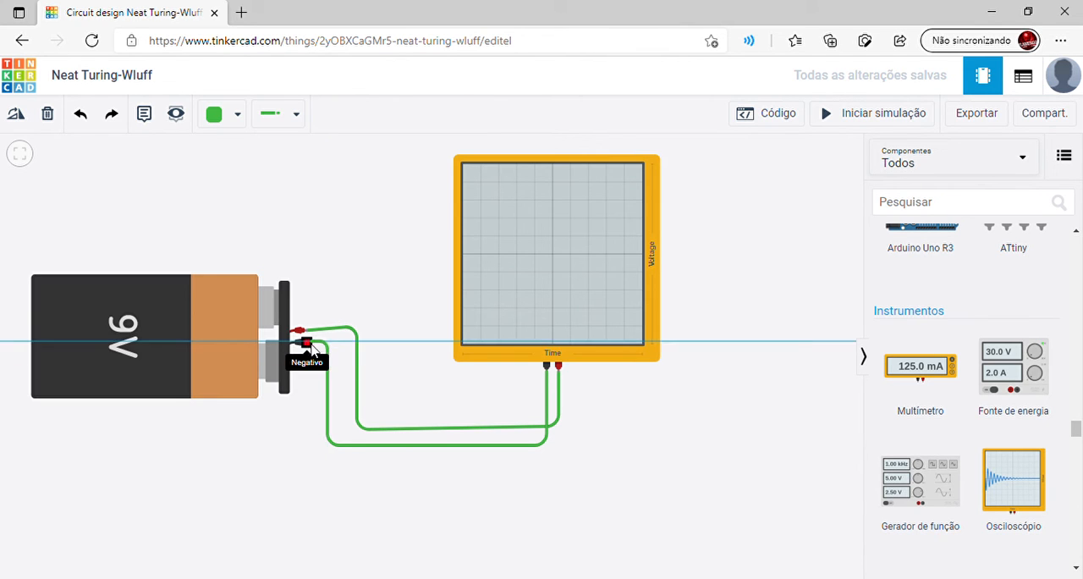
pyautogui.click(308, 343)
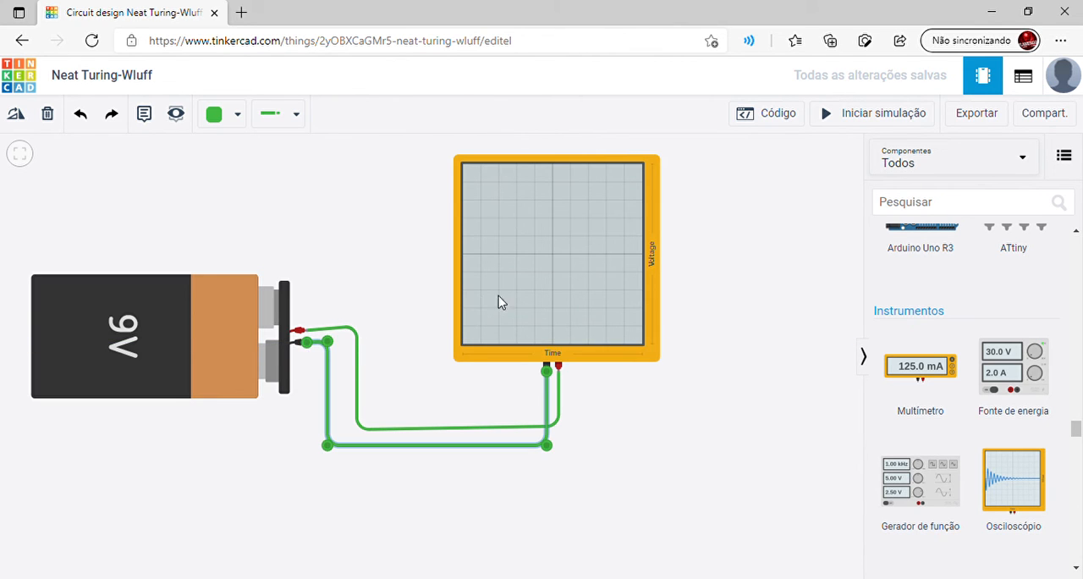
# Run the simulation to view the battery's signal on the oscilloscope, check the oscilloscope's settings, and stop the simulation
pyautogui.click(857, 123)
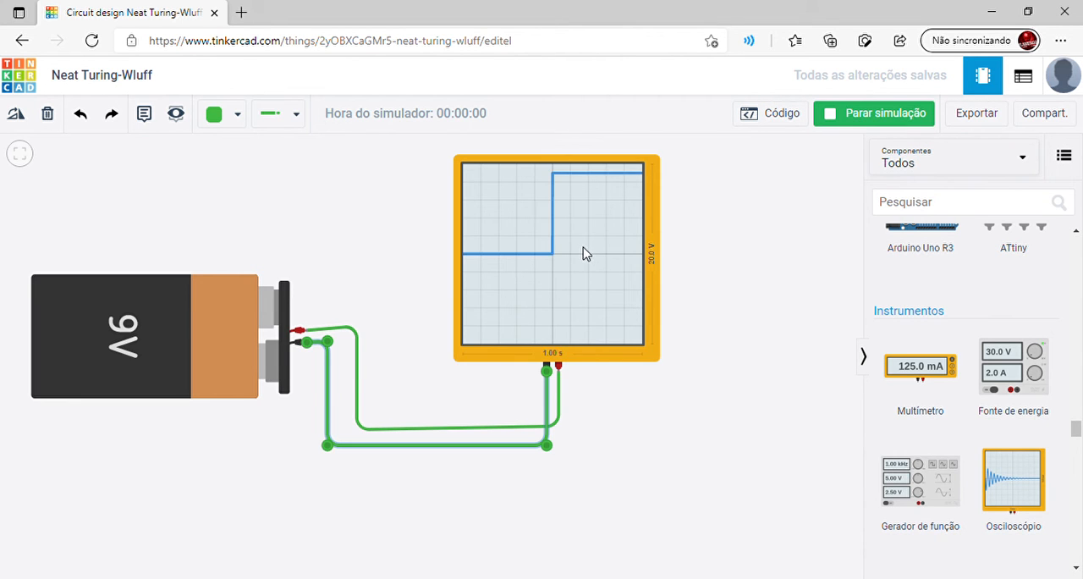
pyautogui.click(585, 276)
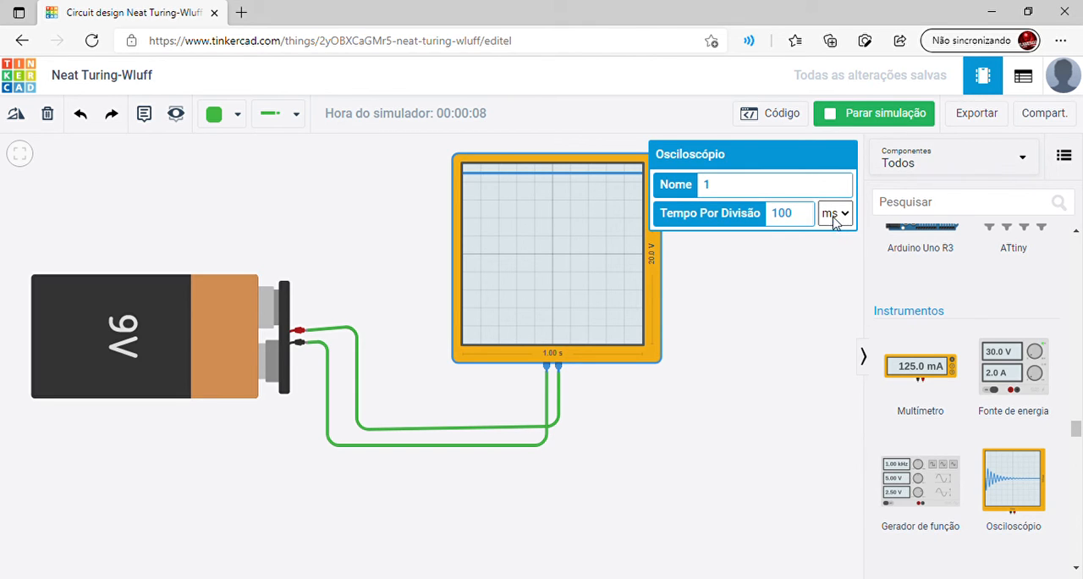
pyautogui.click(743, 325)
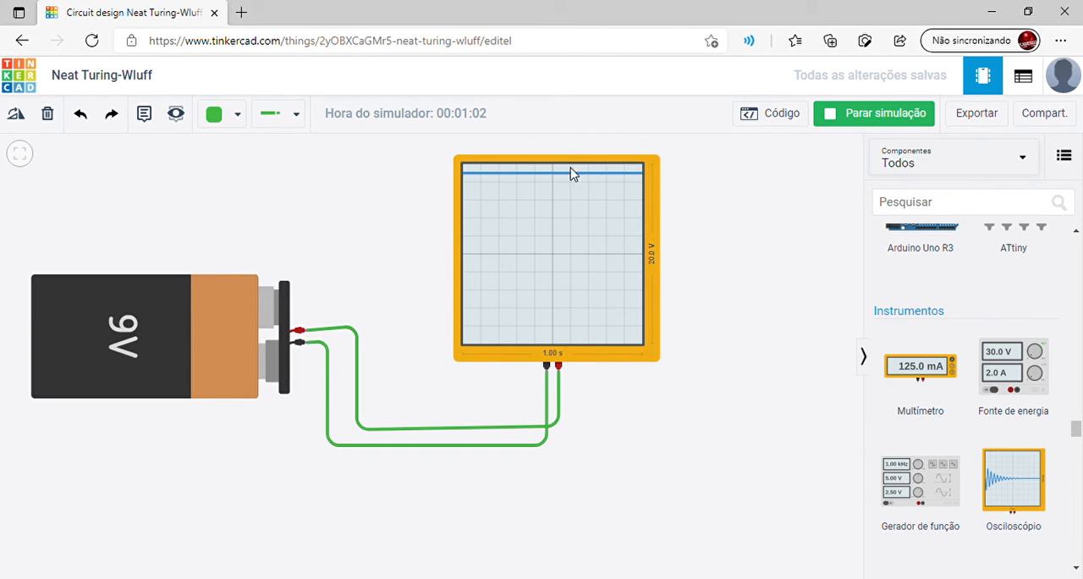
pyautogui.click(854, 117)
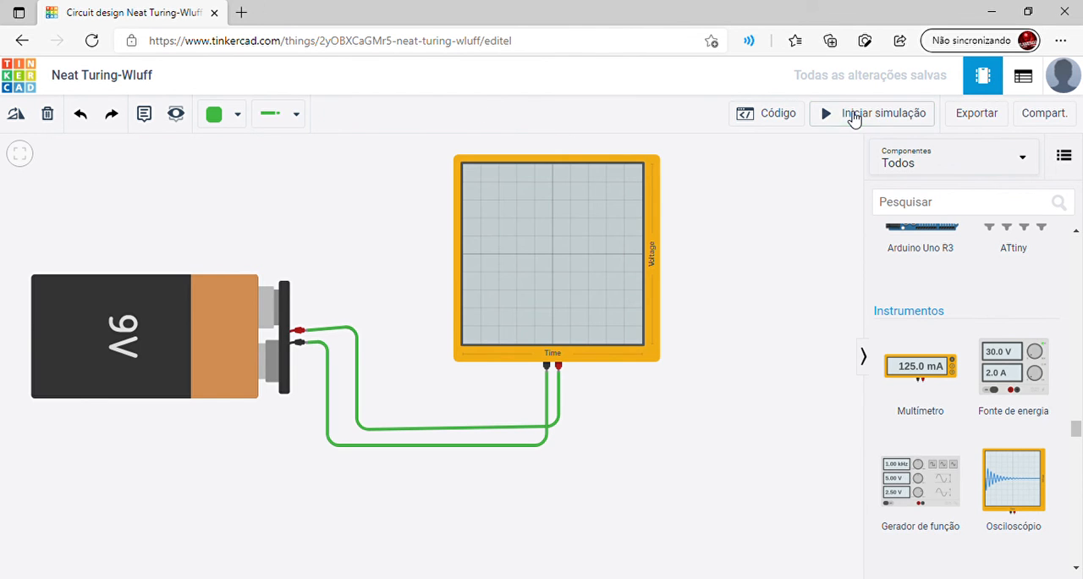
# Delete the 9V battery and place a function generator in its spot beside the oscilloscope
pyautogui.click(264, 334)
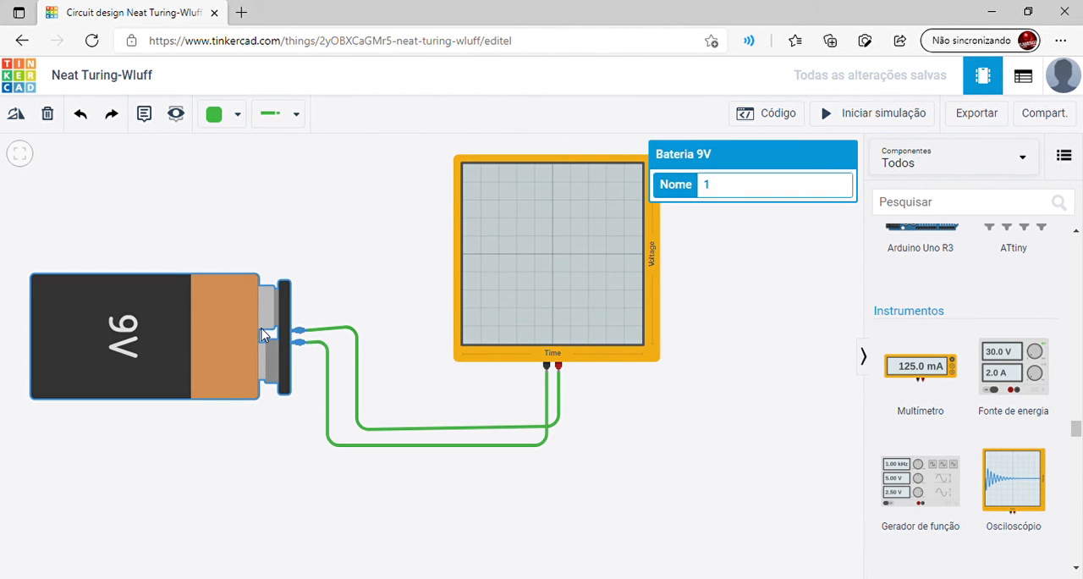
pyautogui.press('Delete')
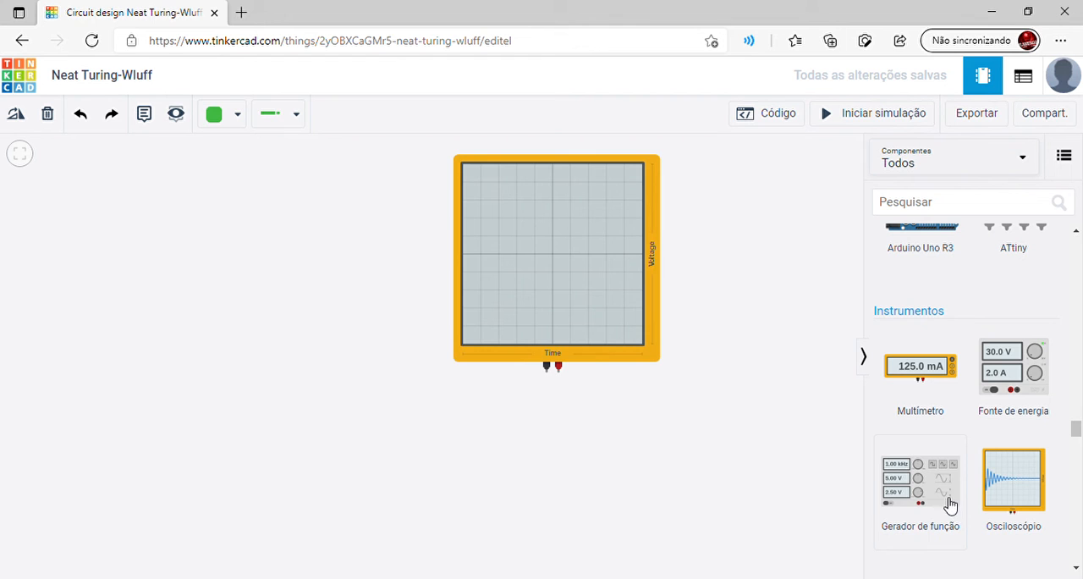
pyautogui.moveTo(947, 502); pyautogui.dragTo(195, 376)
pyautogui.click(225, 401)
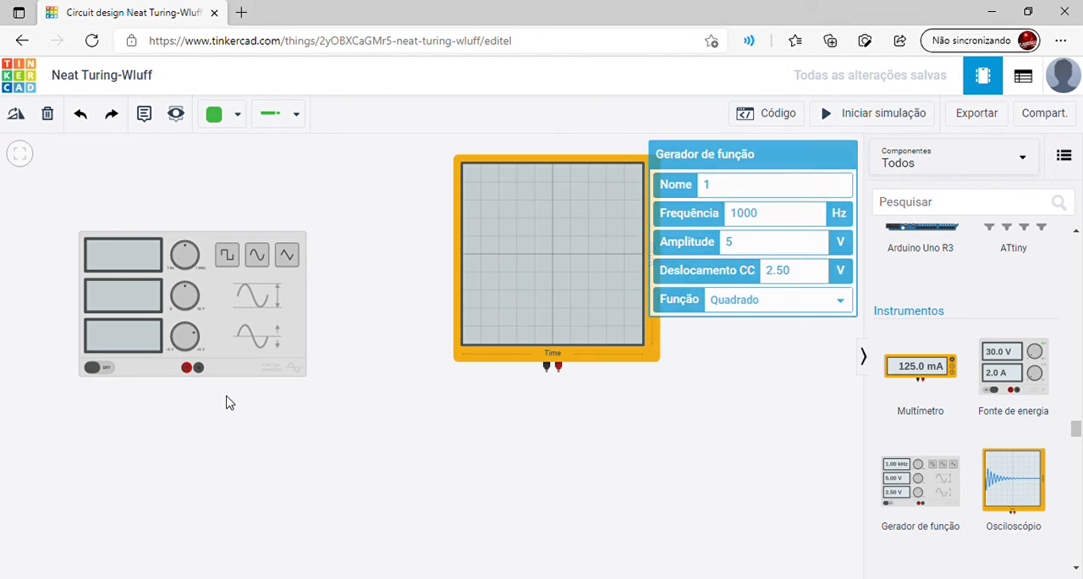
# Set the function generator's DC offset to 0 V
pyautogui.click(214, 336)
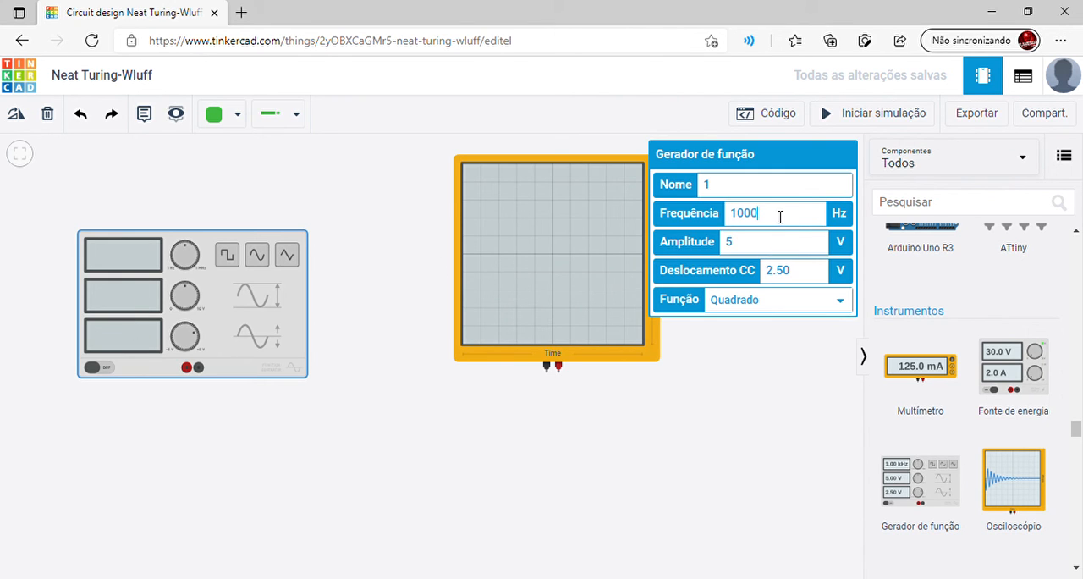
pyautogui.click(808, 273)
pyautogui.click(782, 381)
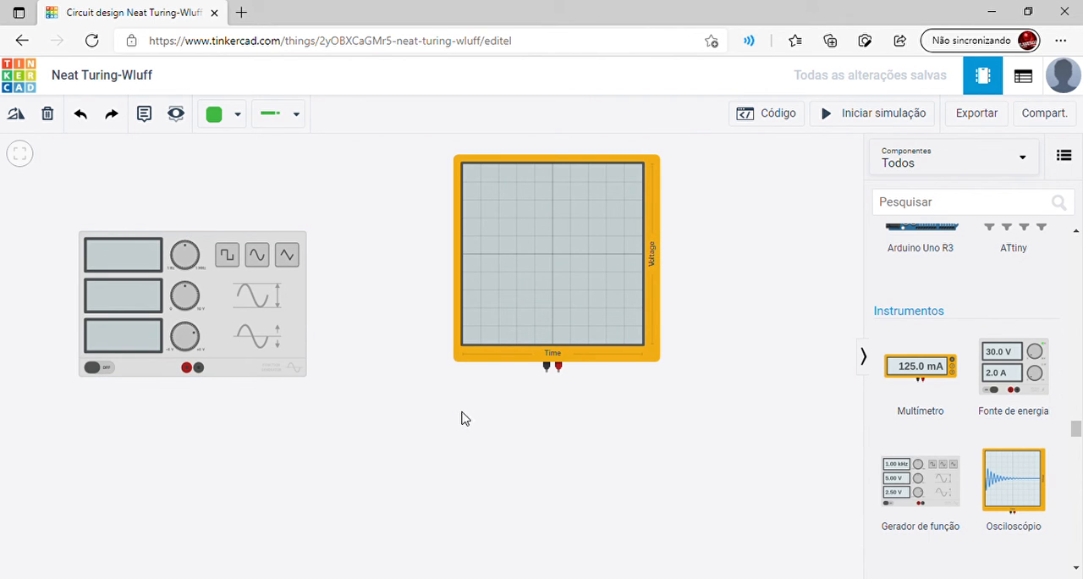
# Wire the oscilloscope's positive terminal to the function generator's positive terminal, routing the wire below both instruments
pyautogui.click(559, 372)
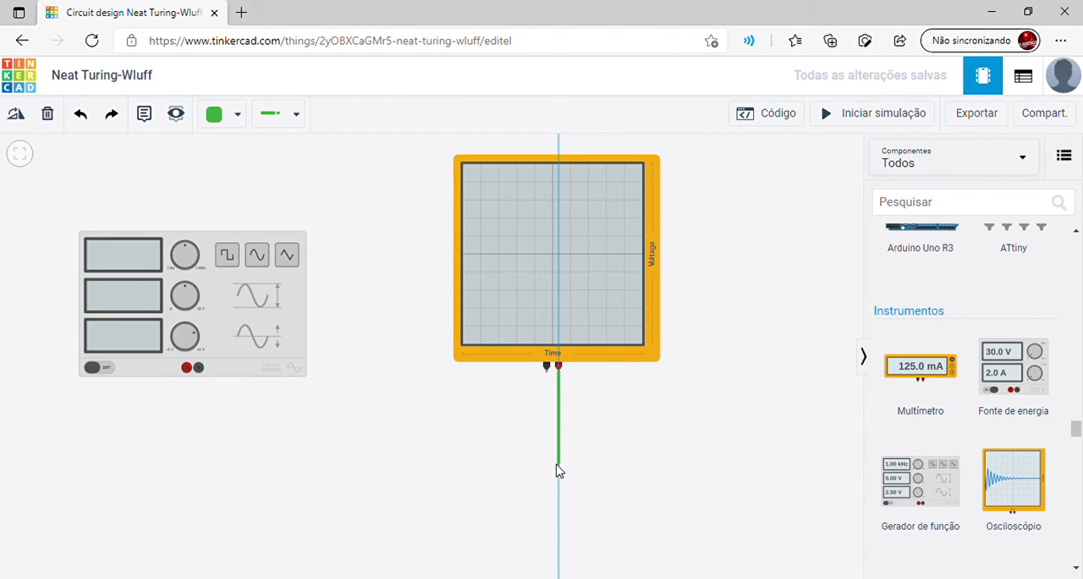
pyautogui.click(557, 463)
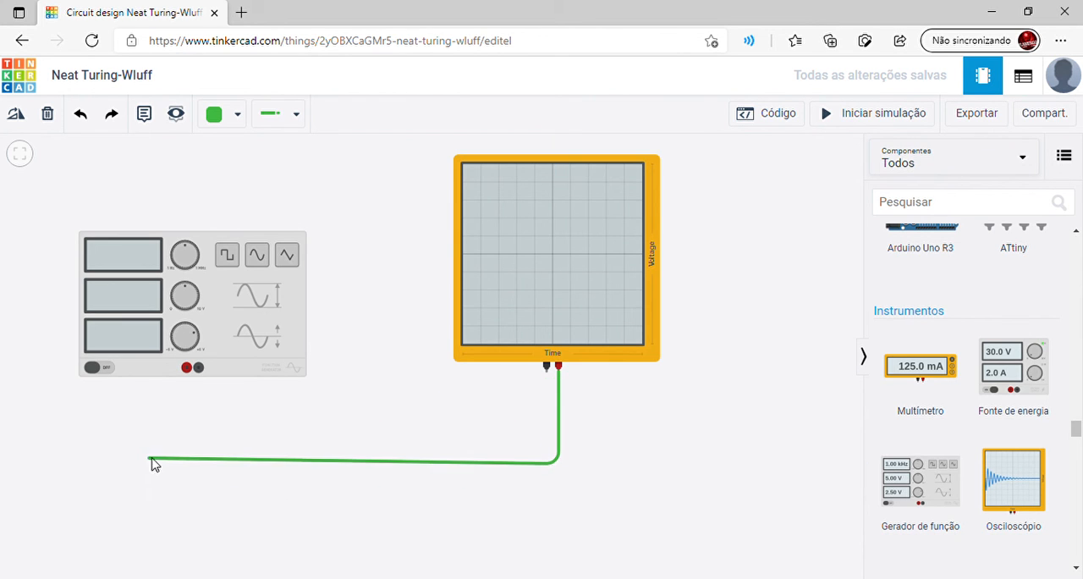
pyautogui.click(212, 457)
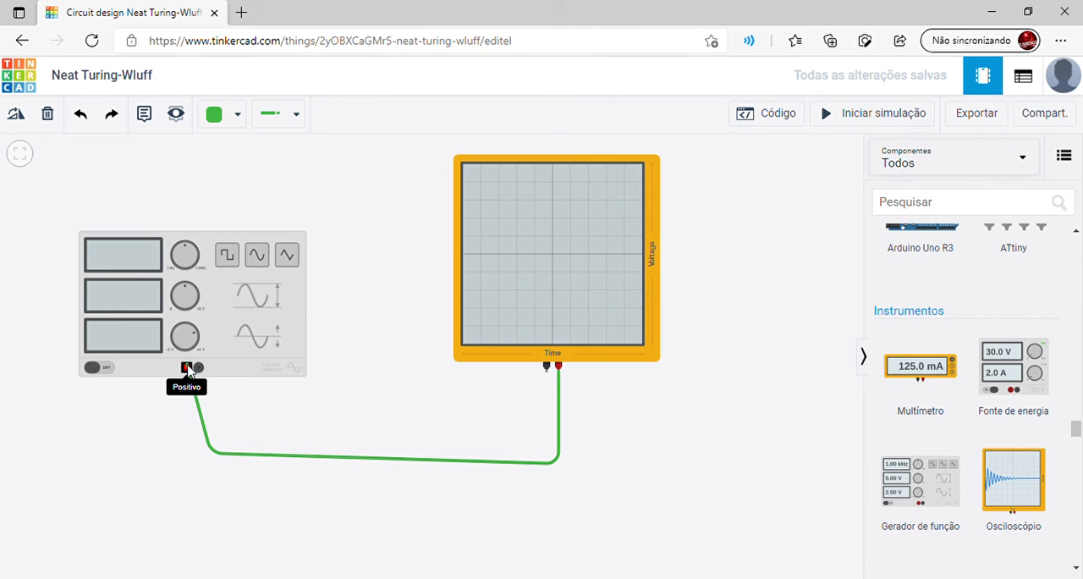
pyautogui.click(187, 369)
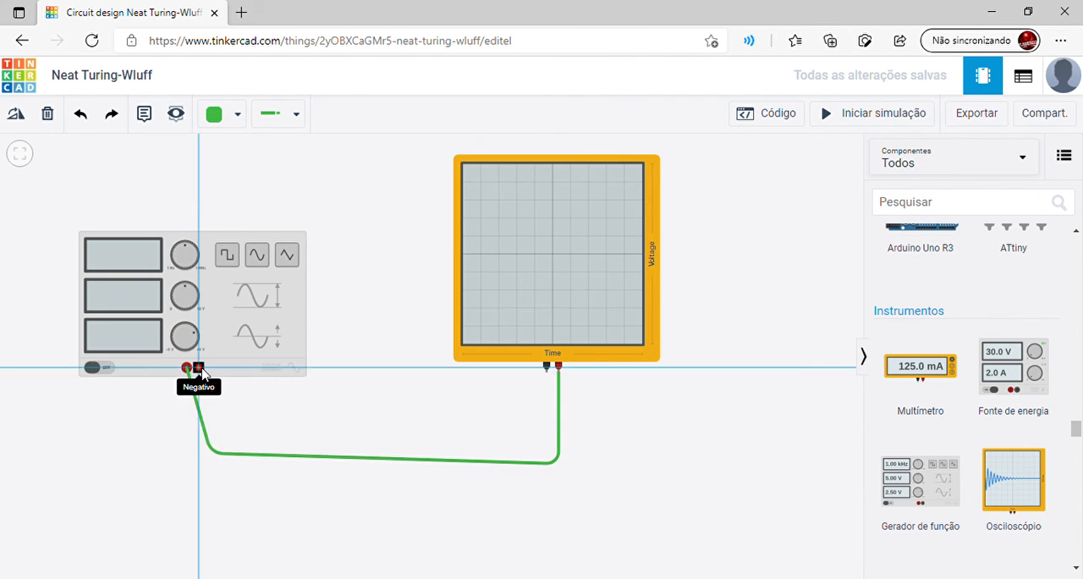
# Wire the function generator's negative terminal to the oscilloscope's negative terminal, routing it below the positive wire
pyautogui.click(200, 370)
pyautogui.click(199, 480)
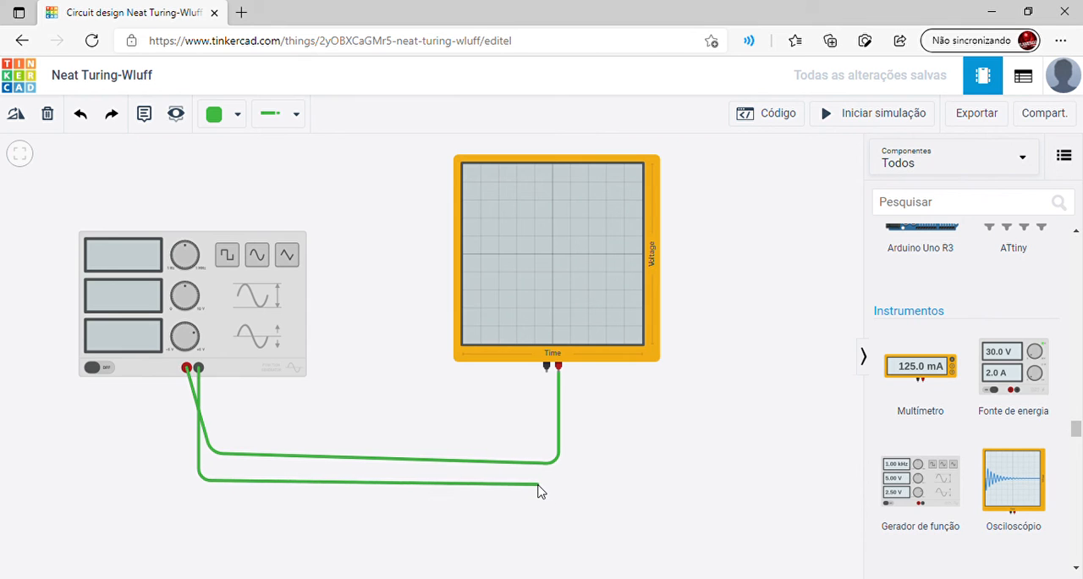
pyautogui.click(537, 484)
pyautogui.click(546, 370)
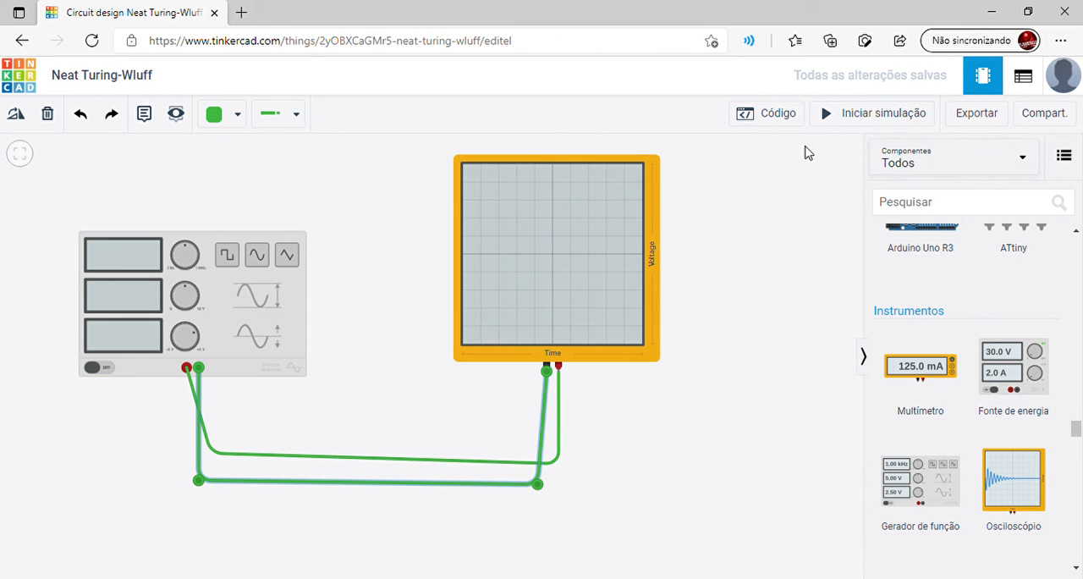
# Start the simulation, switch the generator's waveform to sine and finally triangle, and check both instruments' settings
pyautogui.click(849, 114)
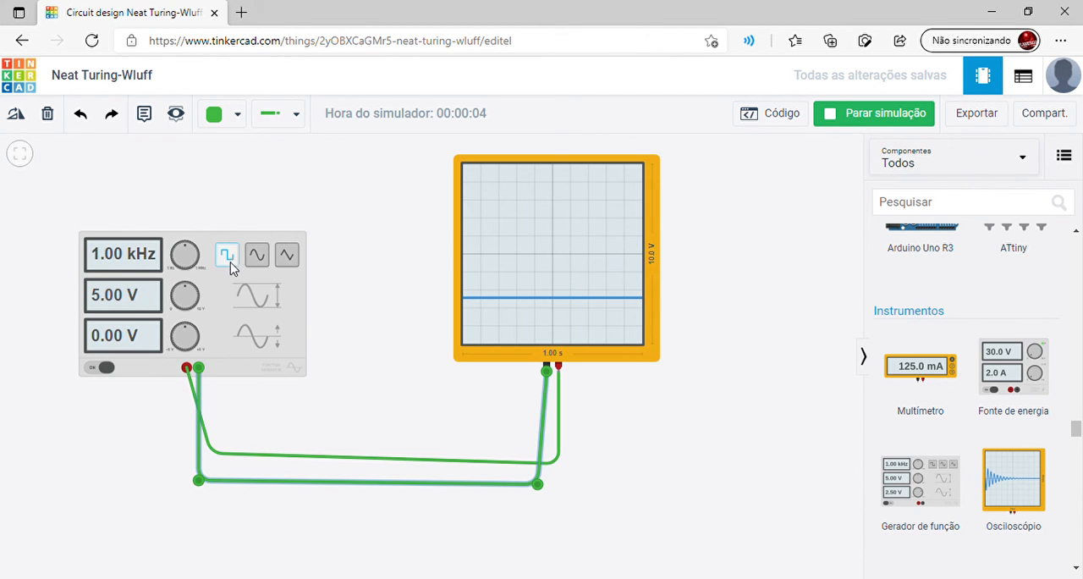
pyautogui.click(256, 256)
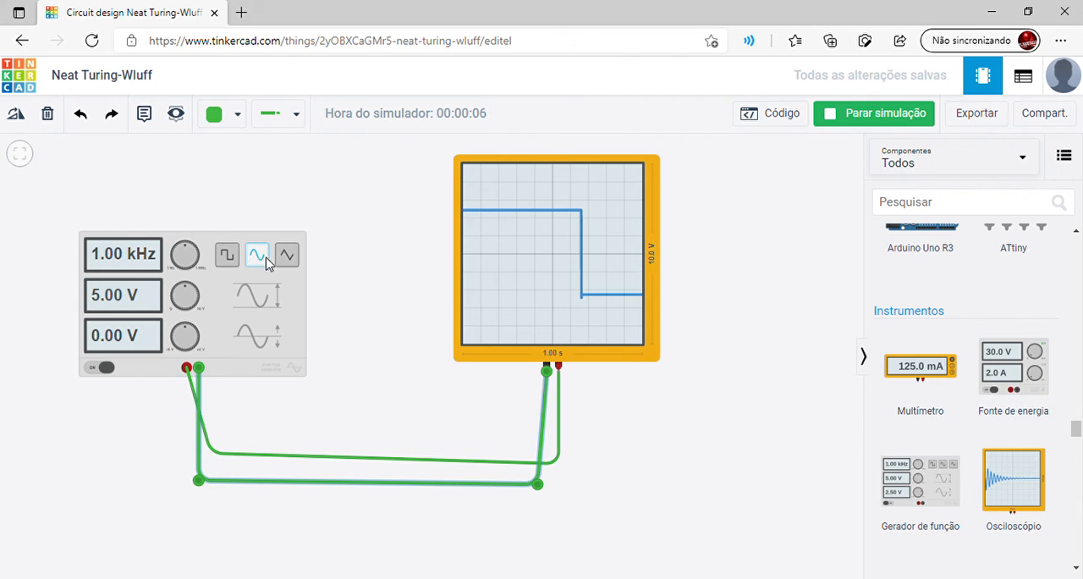
pyautogui.click(286, 264)
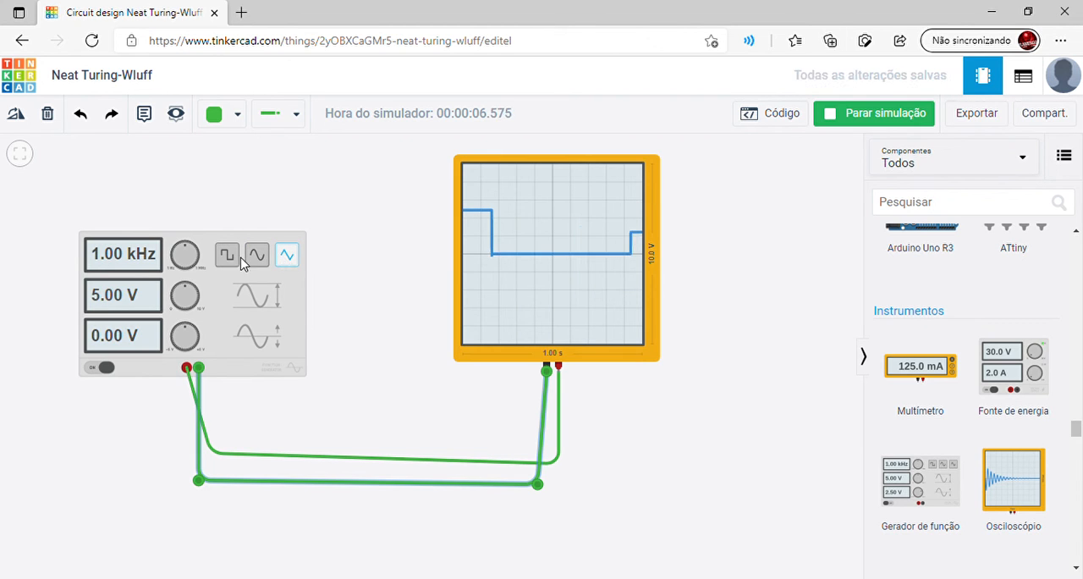
pyautogui.click(600, 232)
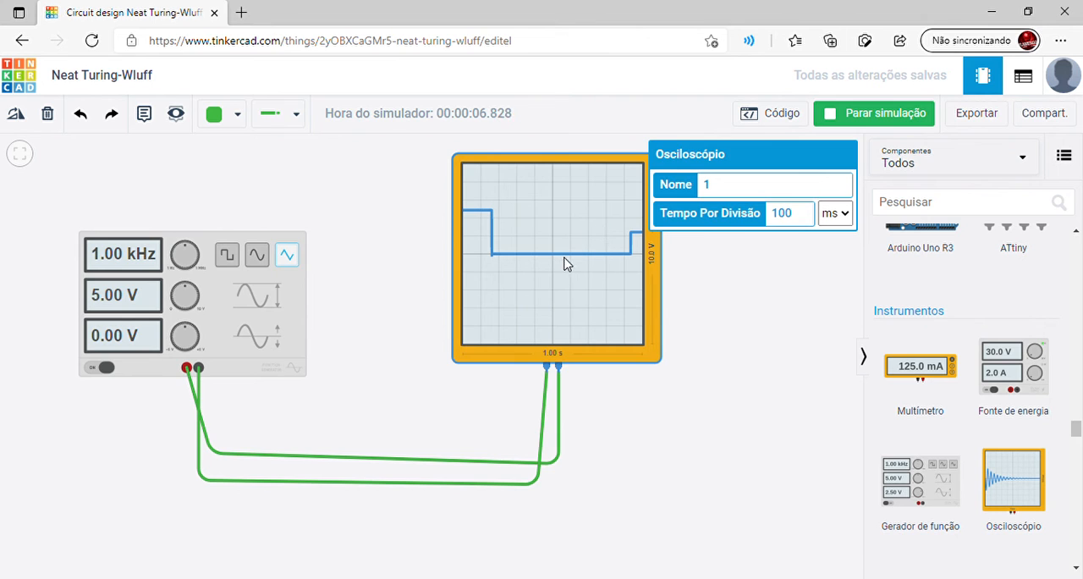
pyautogui.click(160, 269)
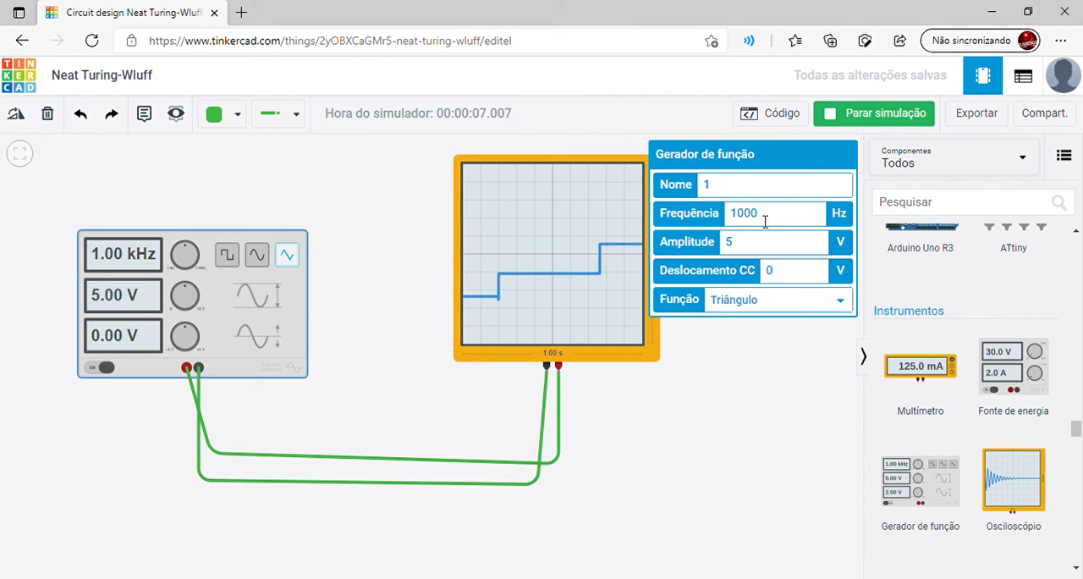
pyautogui.click(385, 280)
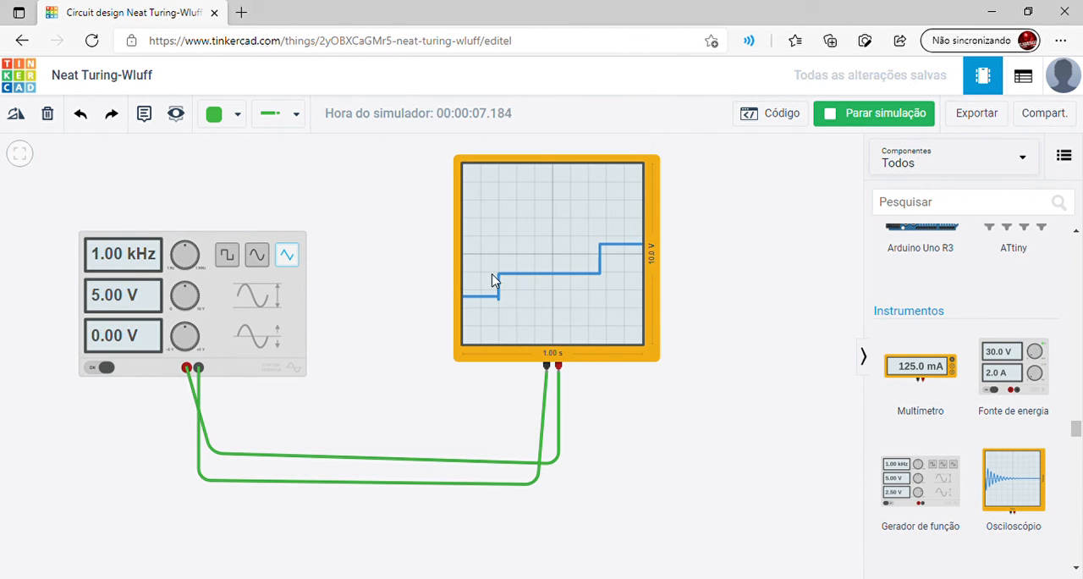
pyautogui.click(289, 256)
# Set the oscilloscope's time per division to 1 ms
pyautogui.click(598, 281)
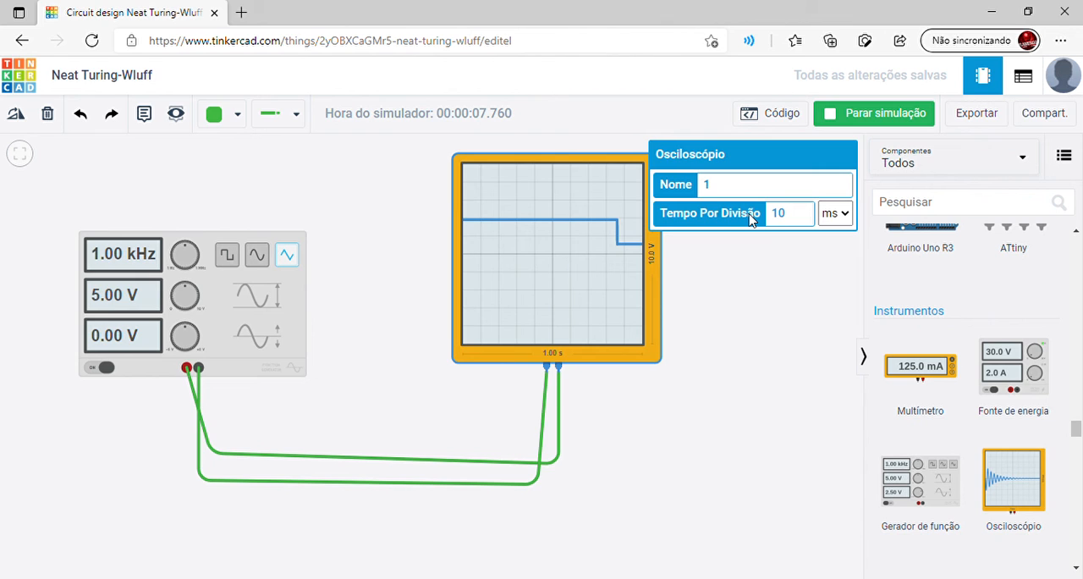
pyautogui.click(778, 214)
pyautogui.press('BackSpace')
pyautogui.press('Return')
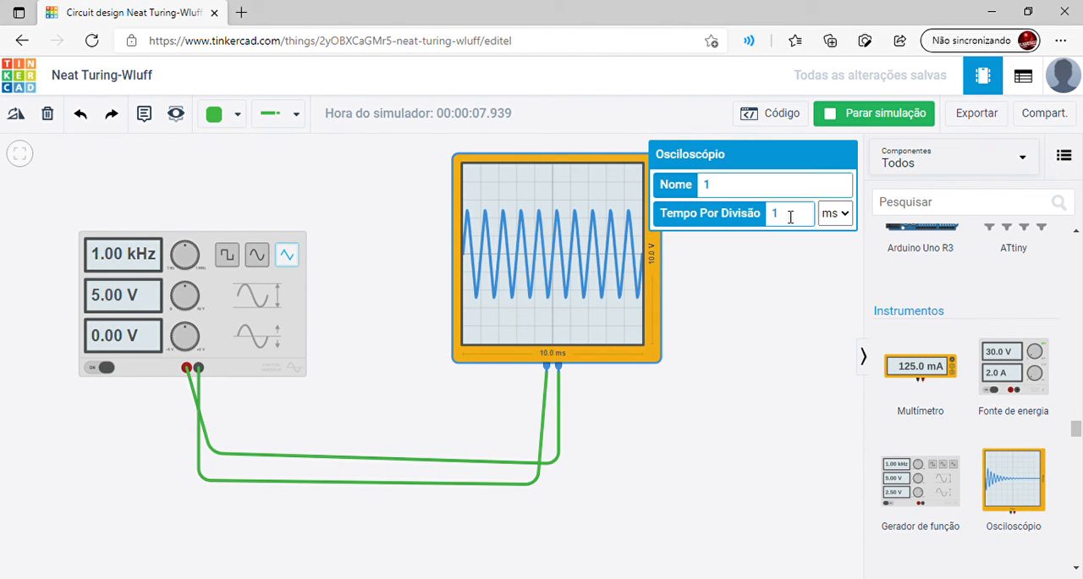
pyautogui.click(751, 306)
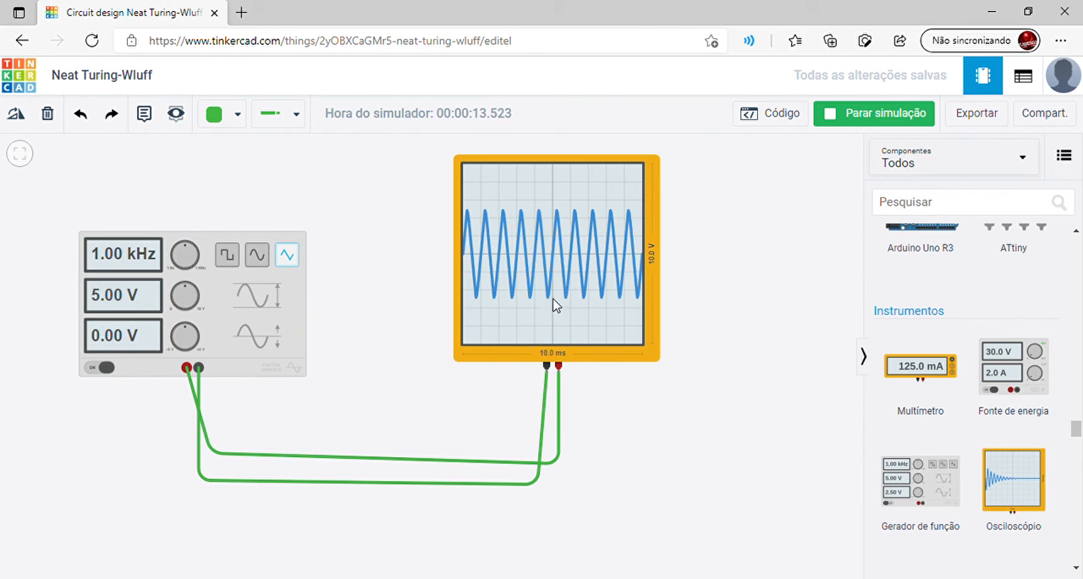
# Raise the function generator's frequency to 2000 Hz, 3000 Hz and finally 4000 Hz
pyautogui.click(590, 339)
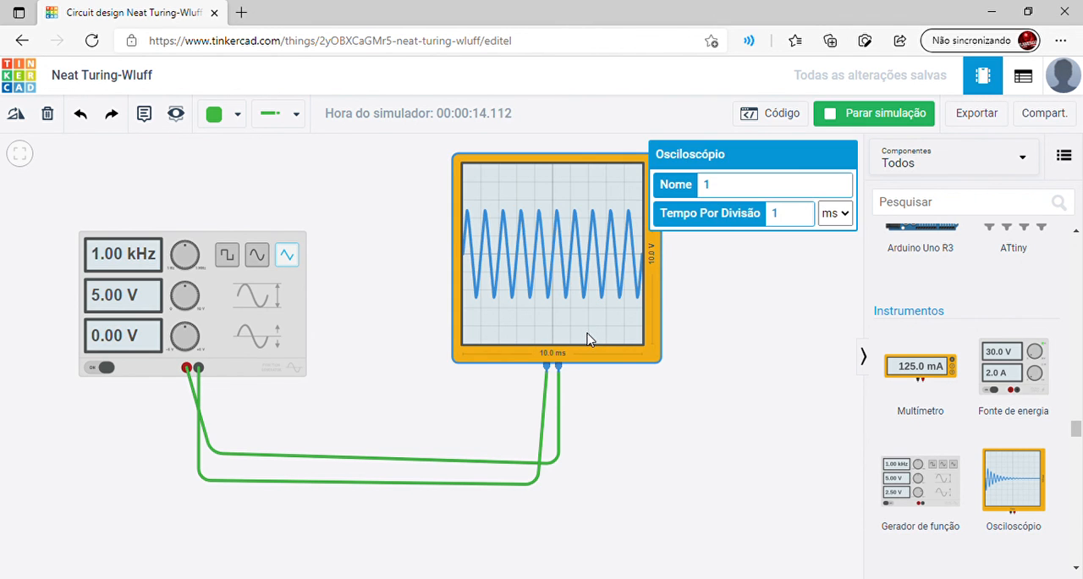
pyautogui.click(201, 295)
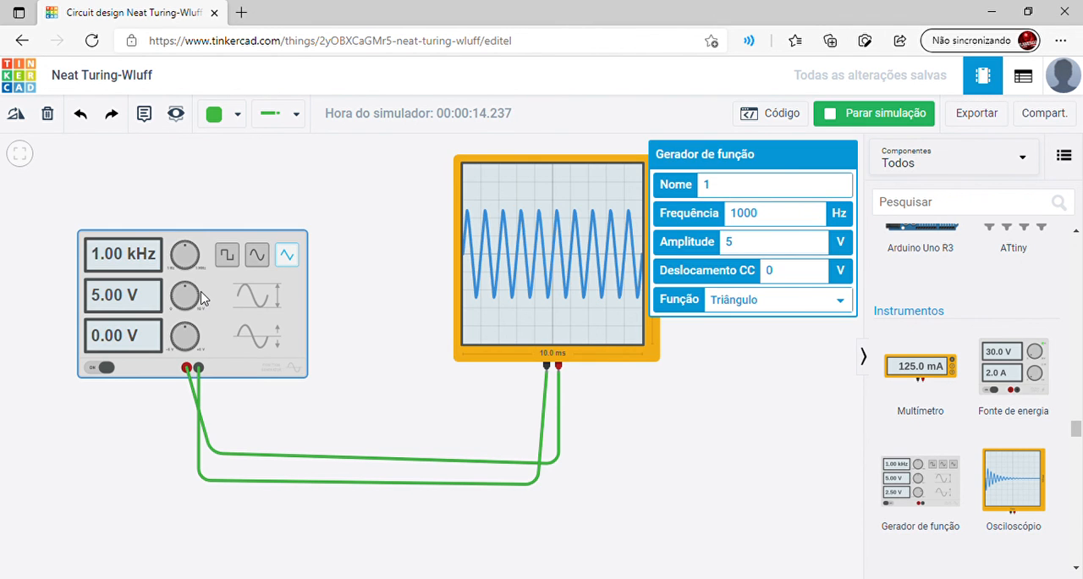
pyautogui.click(747, 223)
pyautogui.press('BackSpace')
pyautogui.write('2')
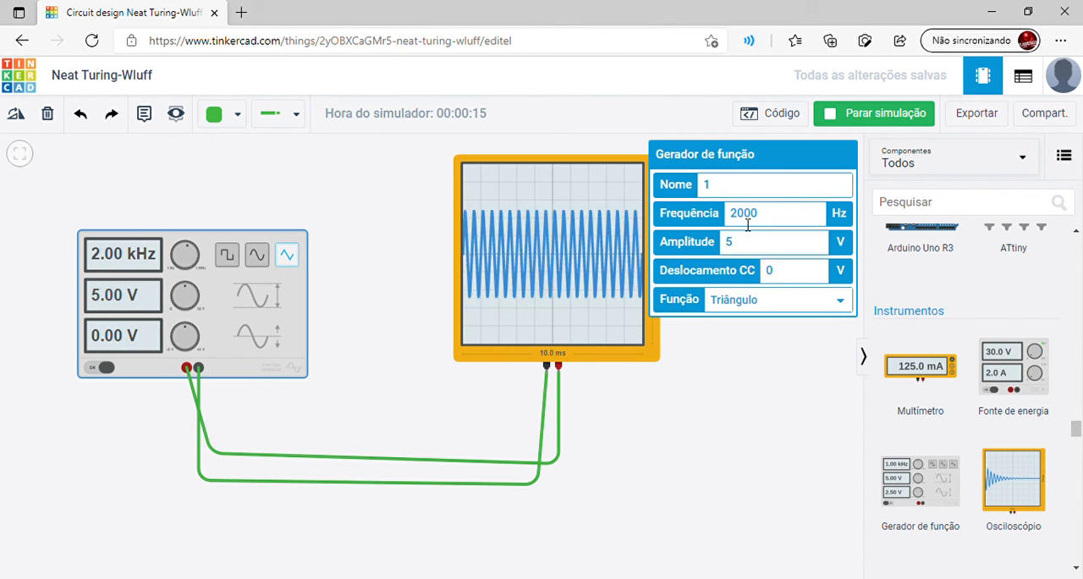
pyautogui.press('BackSpace')
pyautogui.write('3')
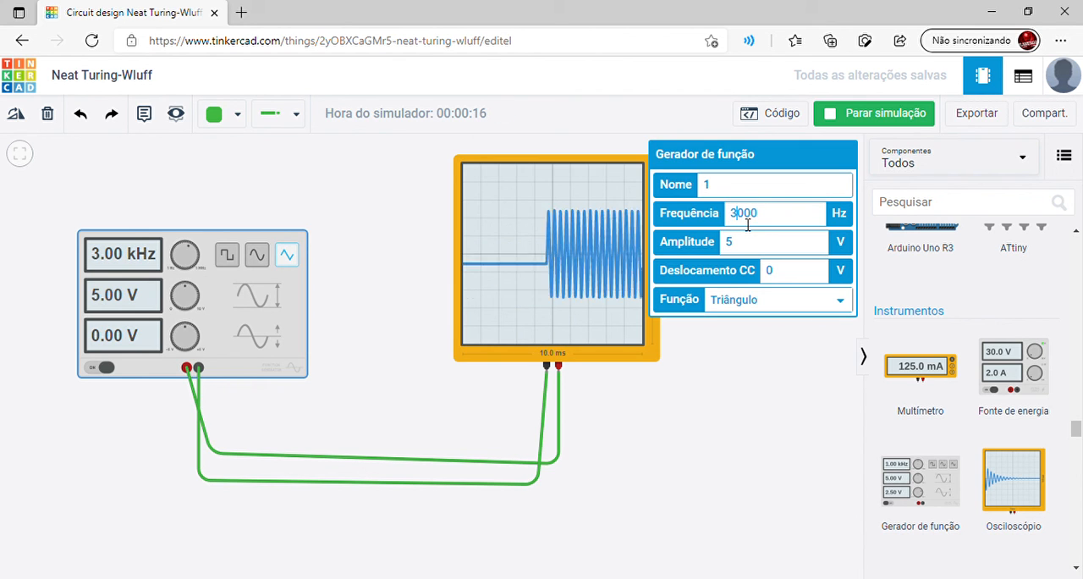
pyautogui.press('BackSpace')
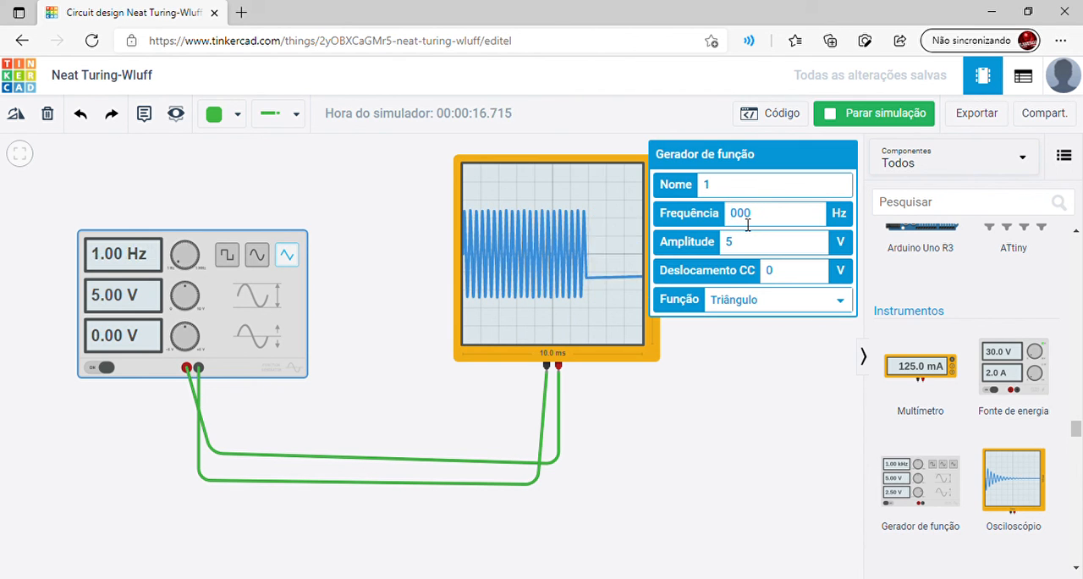
pyautogui.write('4')
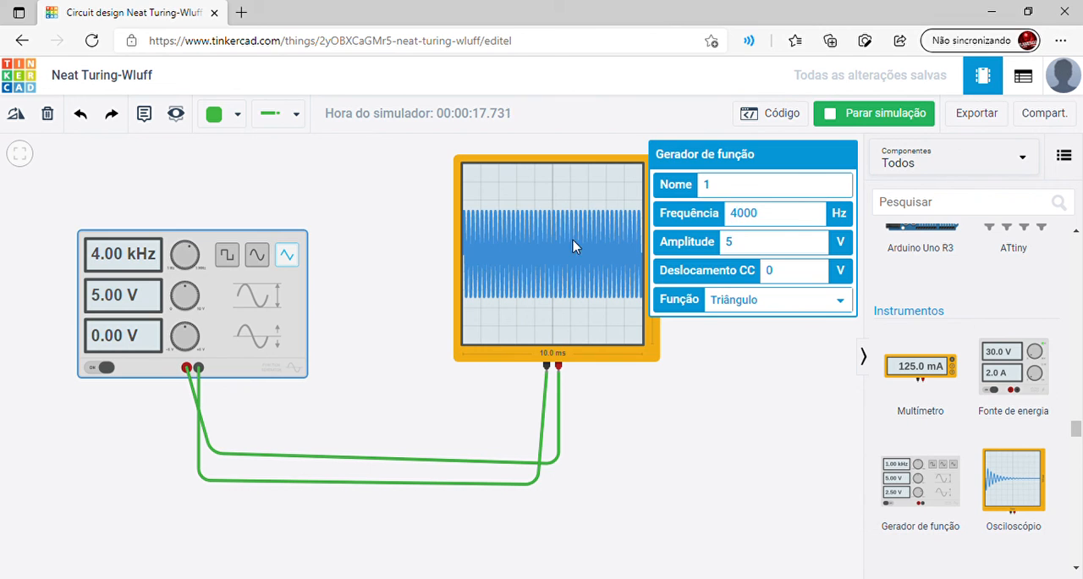
# Set the oscilloscope's time per division to 0.5 ms
pyautogui.click(565, 298)
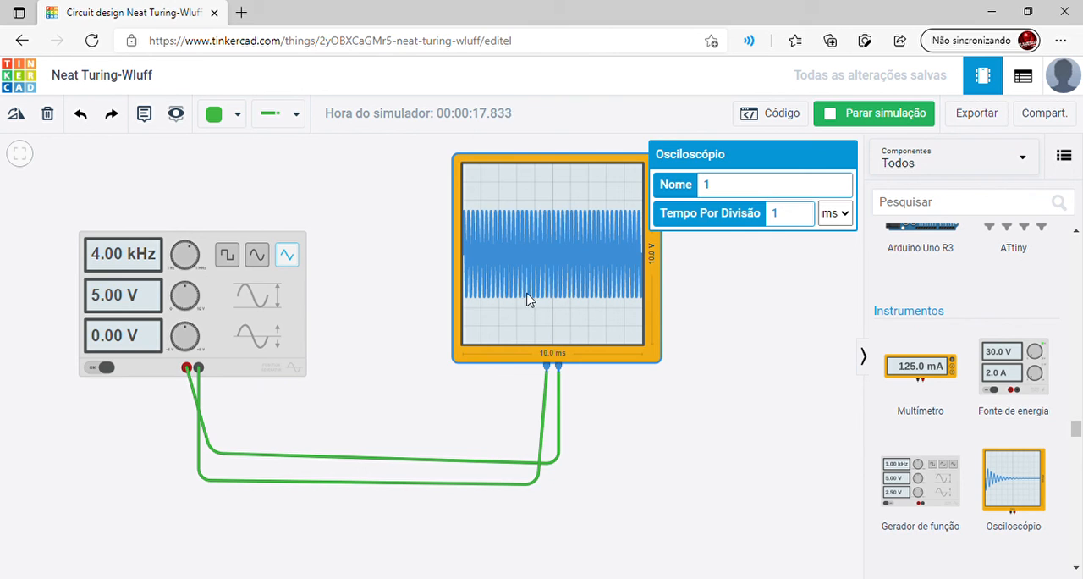
pyautogui.click(787, 219)
pyautogui.write('0.5')
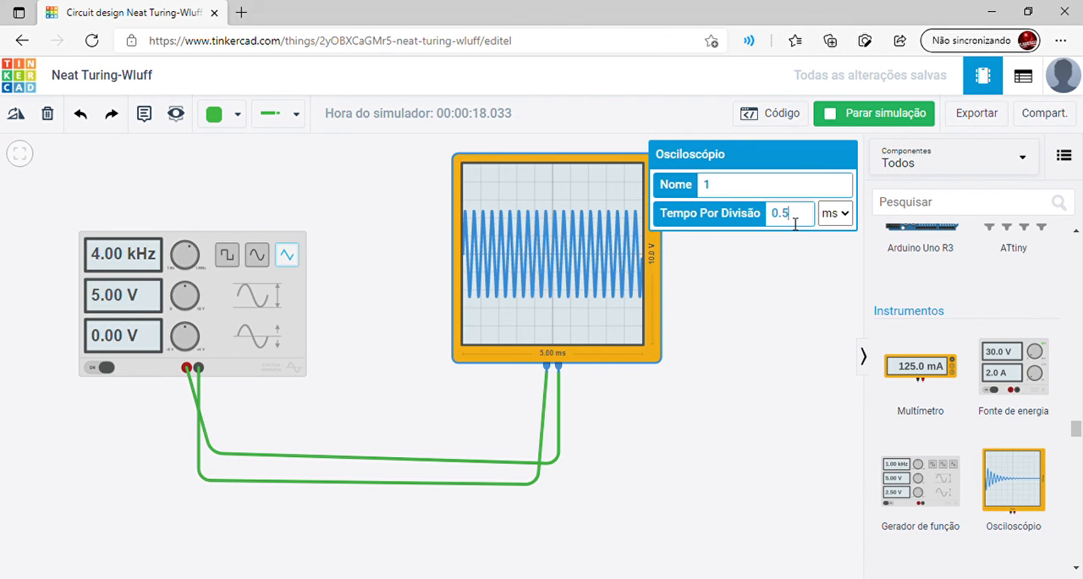
# Switch the generator's waveform to sine and finally square, and set the oscilloscope's time per division to 0.02 ms
pyautogui.click(257, 255)
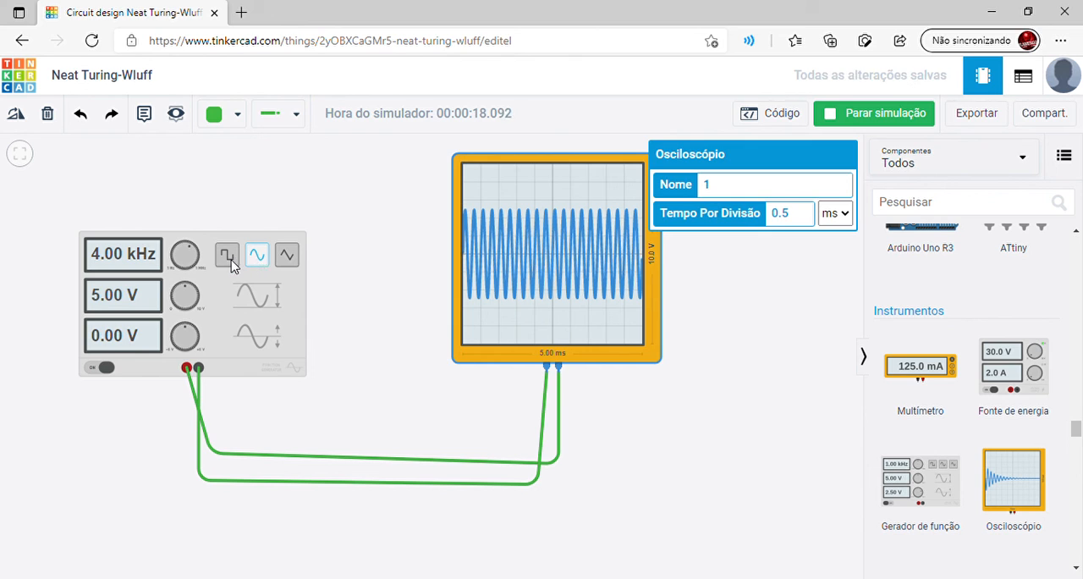
pyautogui.click(228, 256)
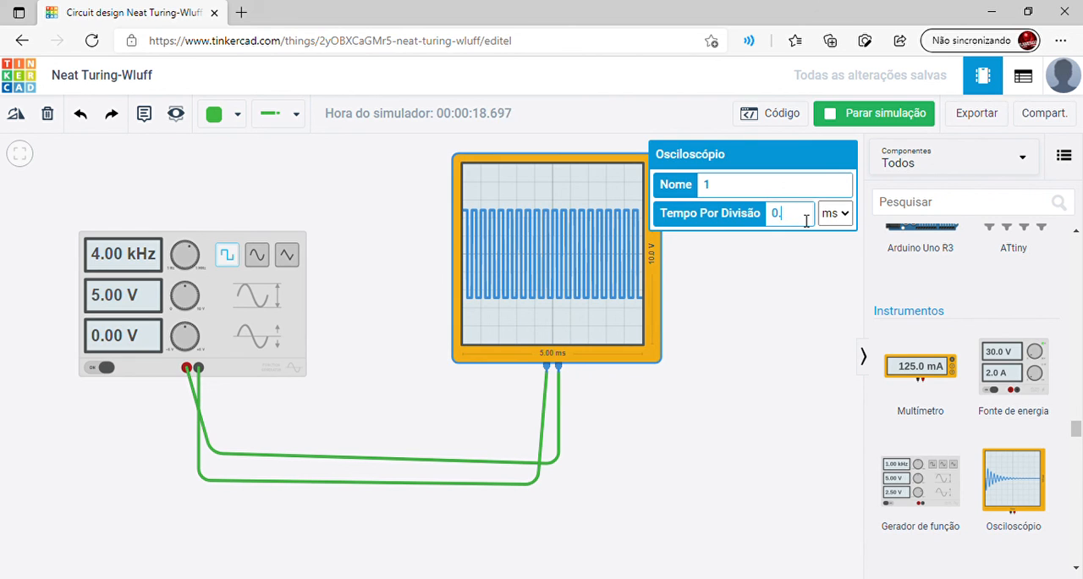
pyautogui.write('02')
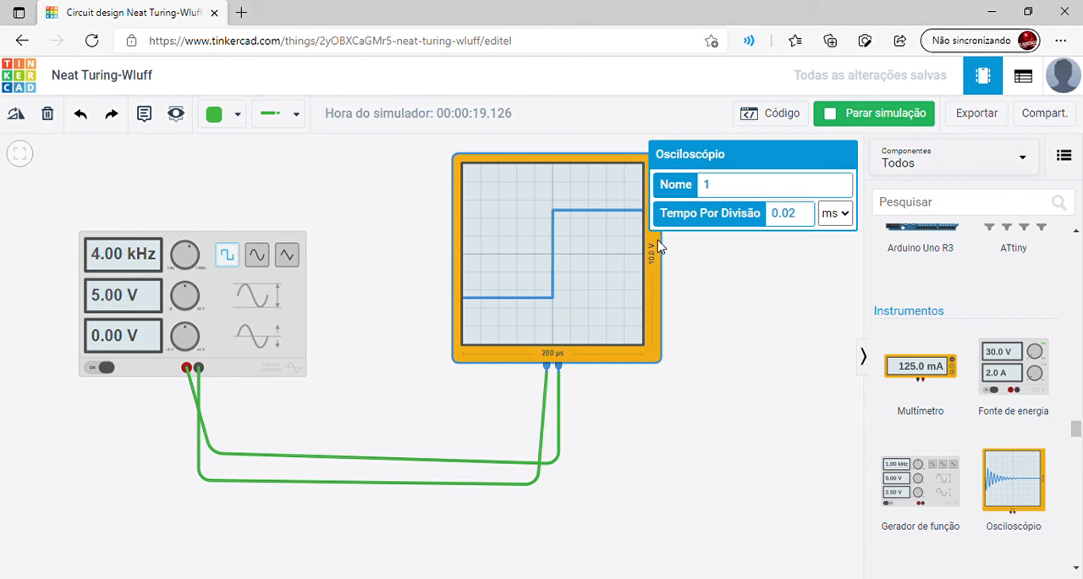
pyautogui.click(786, 274)
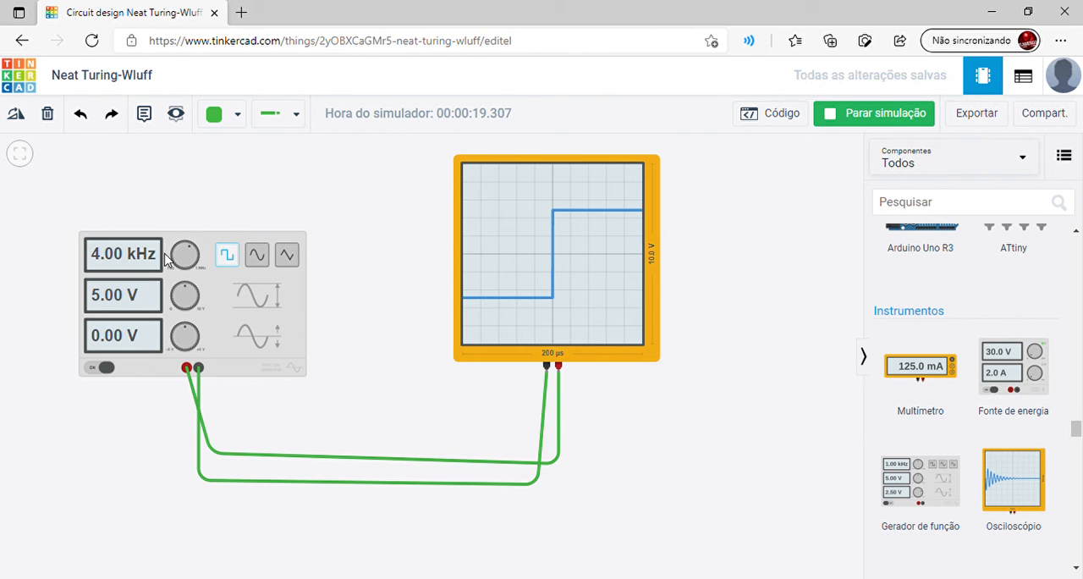
pyautogui.click(131, 304)
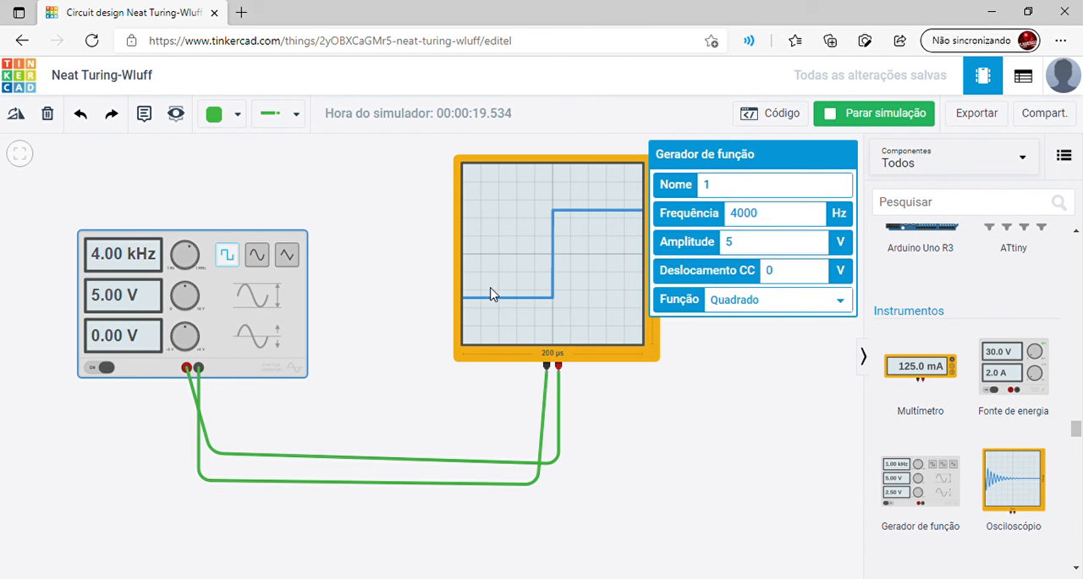
pyautogui.click(584, 258)
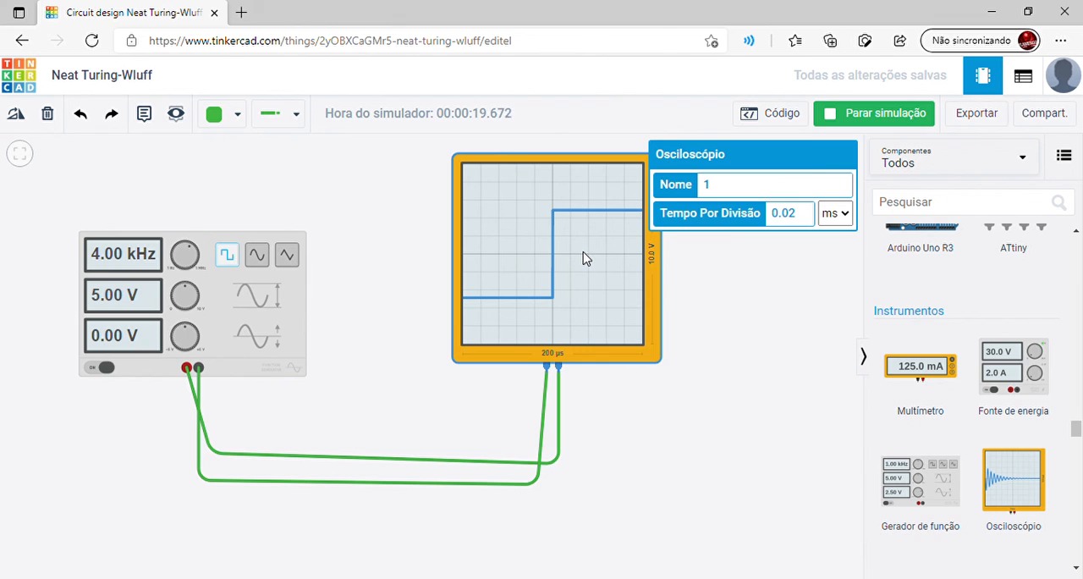
pyautogui.click(679, 259)
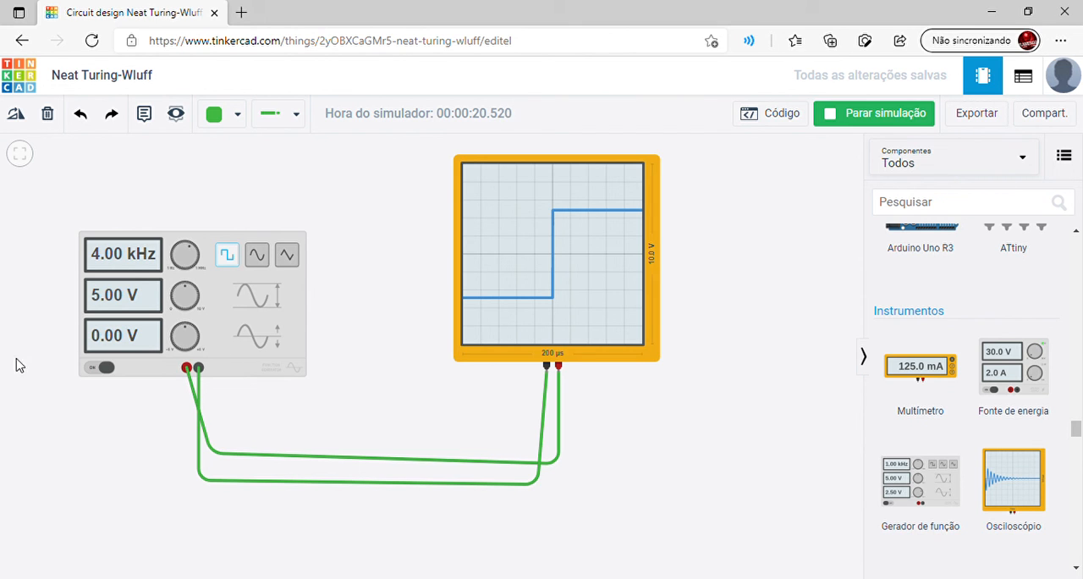
# Set the function generator's DC offset to 2 V and select the oscilloscope to view the shifted square wave
pyautogui.click(97, 319)
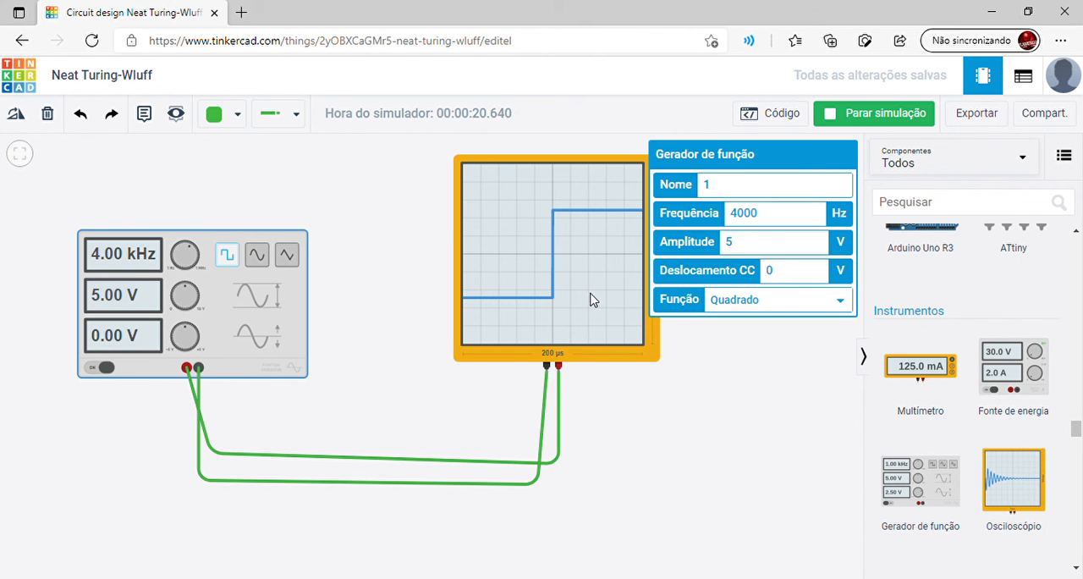
pyautogui.click(785, 275)
pyautogui.press('BackSpace')
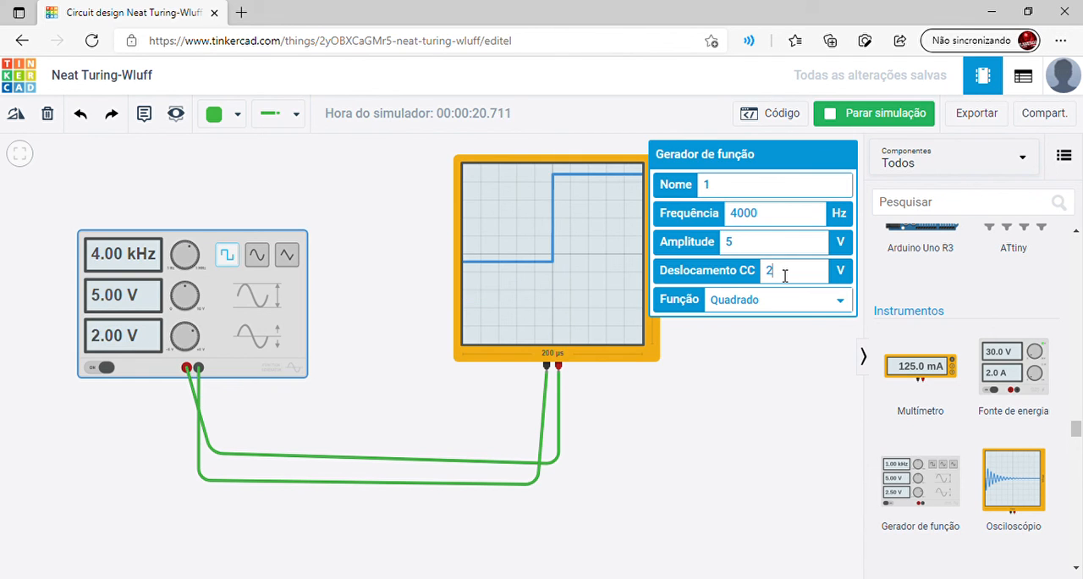
pyautogui.click(567, 264)
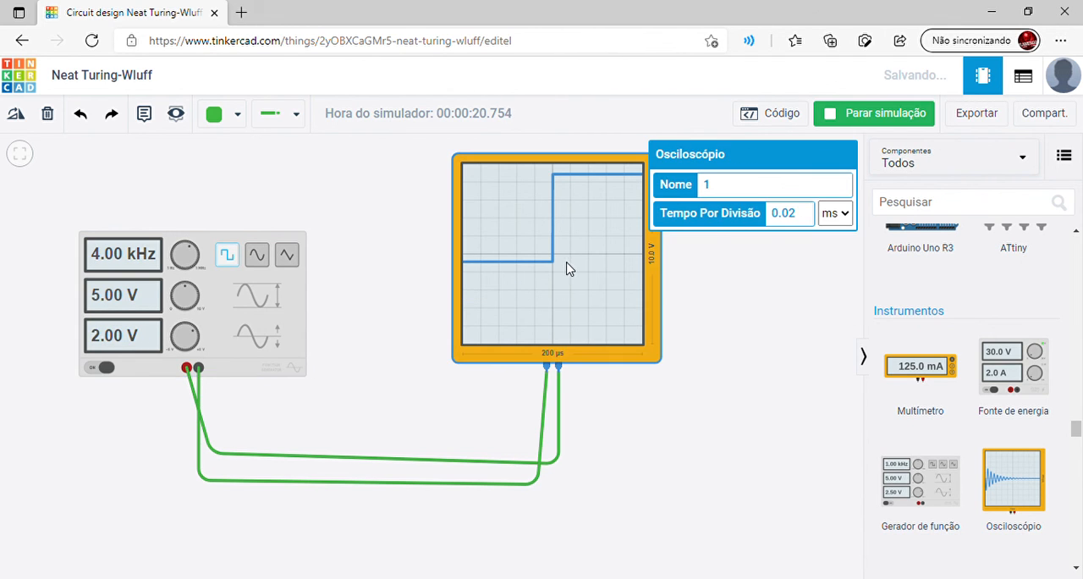